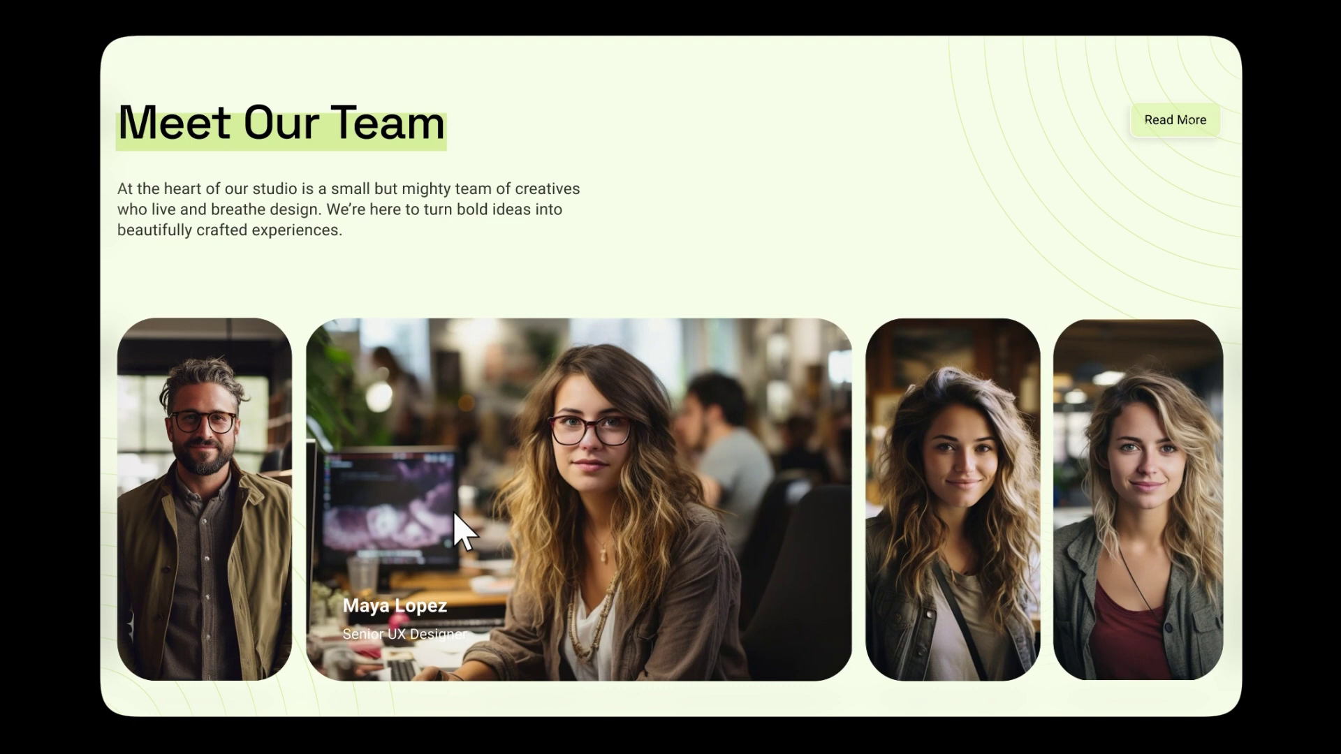
Step: Preview the finished team section's interaction by switching between the first and second portrait cards
left_click(209, 517)
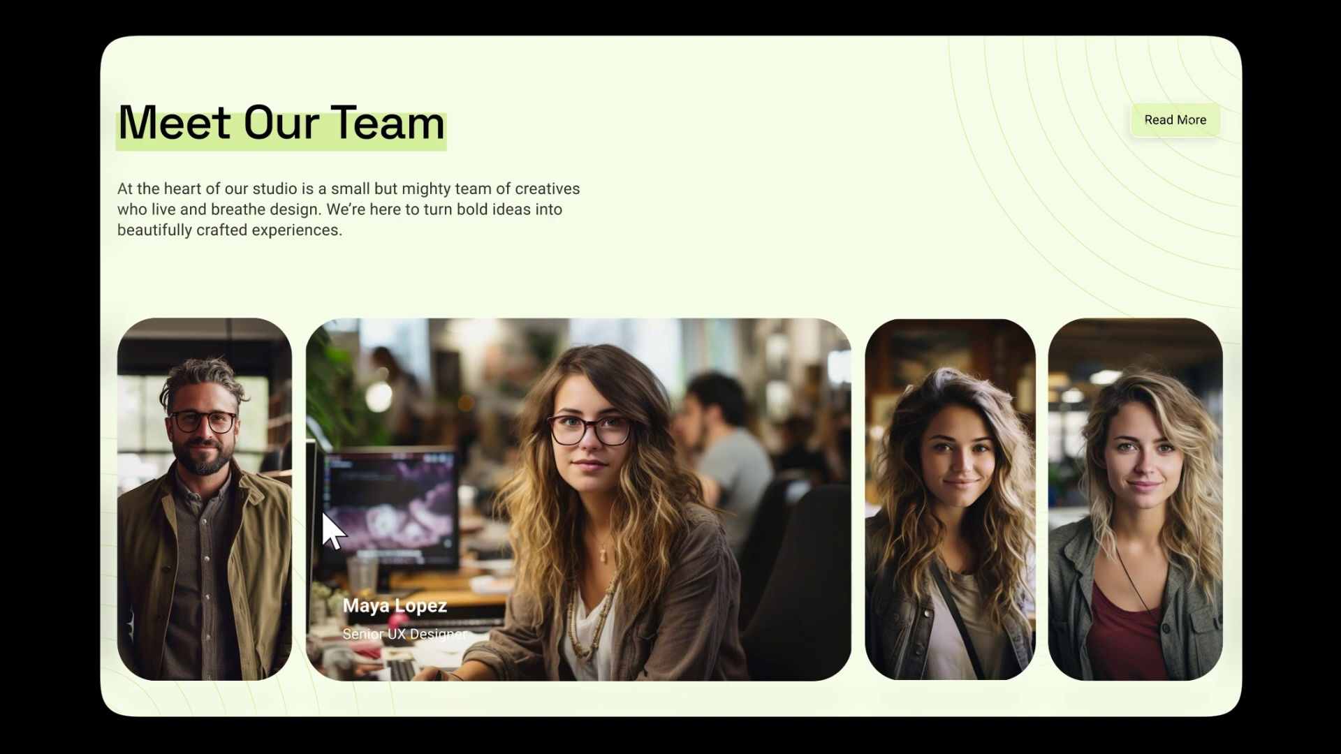
left_click(237, 531)
left_click(757, 547)
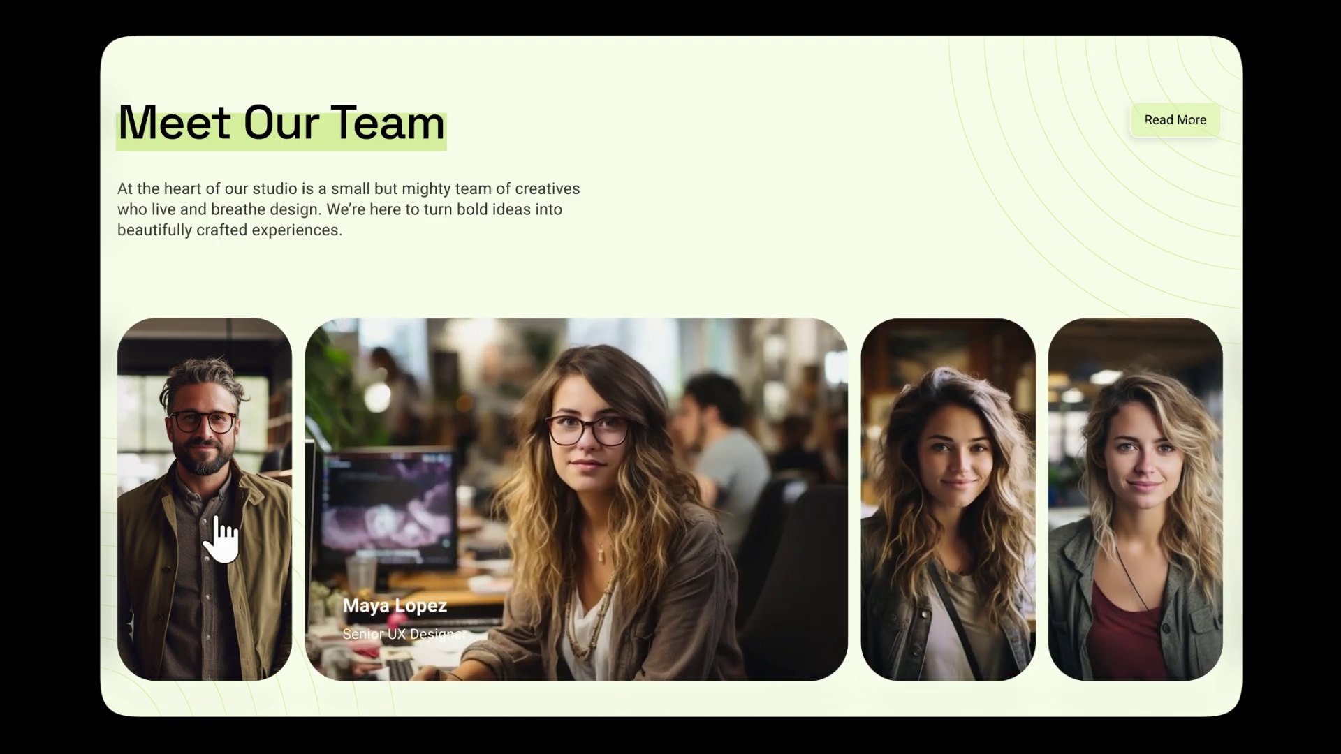
left_click(221, 536)
left_click(763, 541)
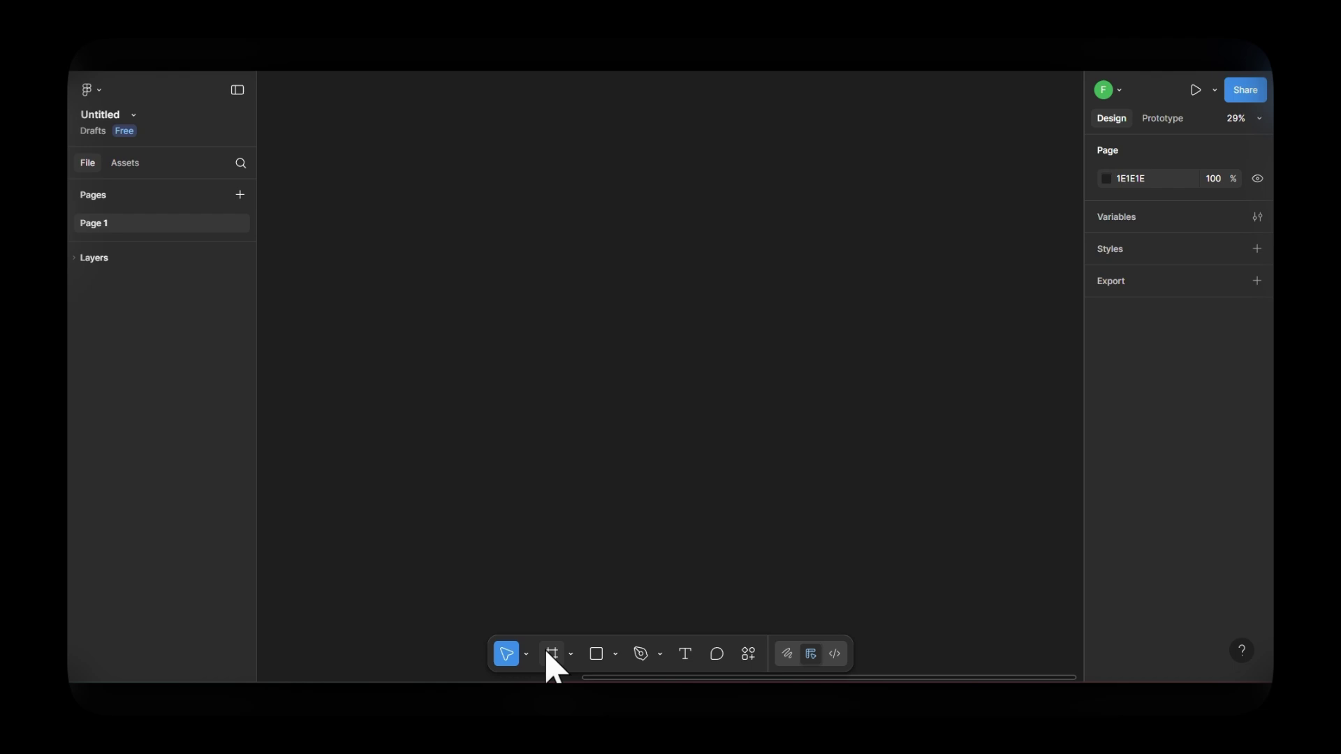
Step: Create a 1440 × 900 frame on the empty canvas and set its fill to F6FCE8
left_click(552, 659)
left_click(633, 365)
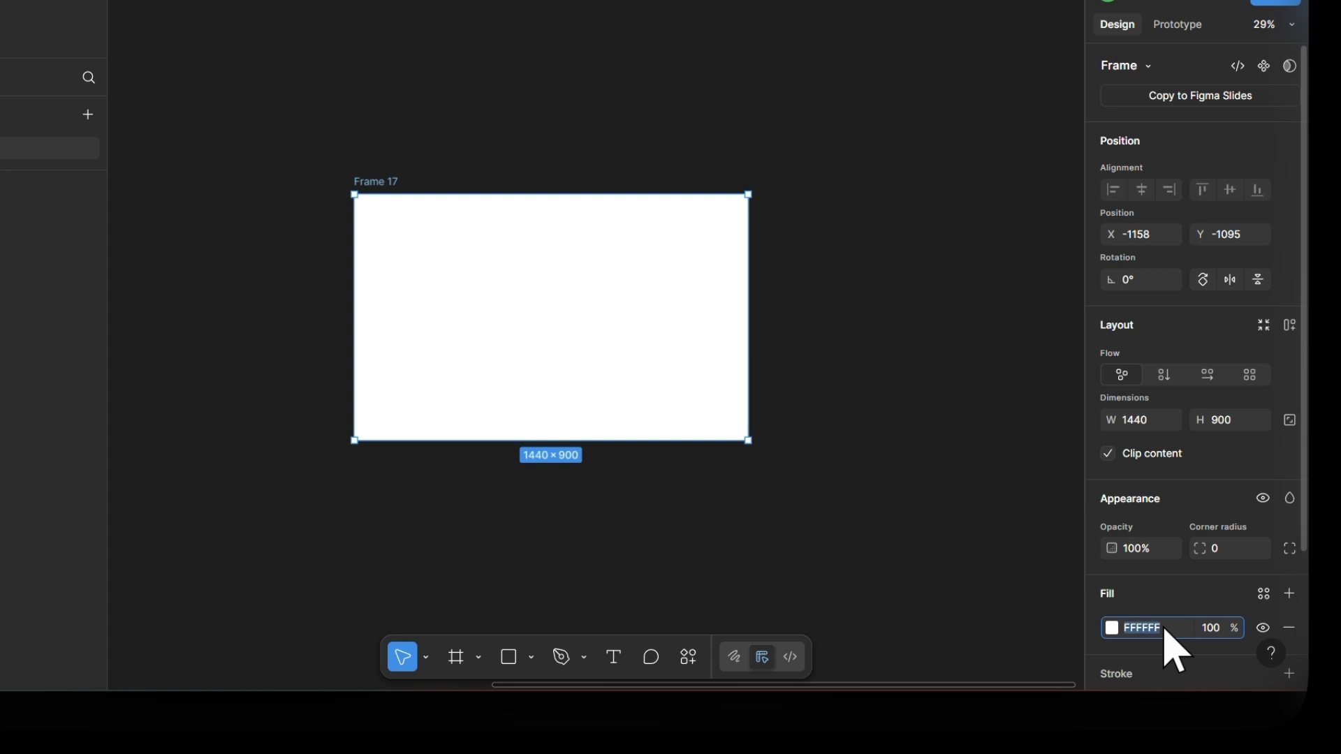
key("Return")
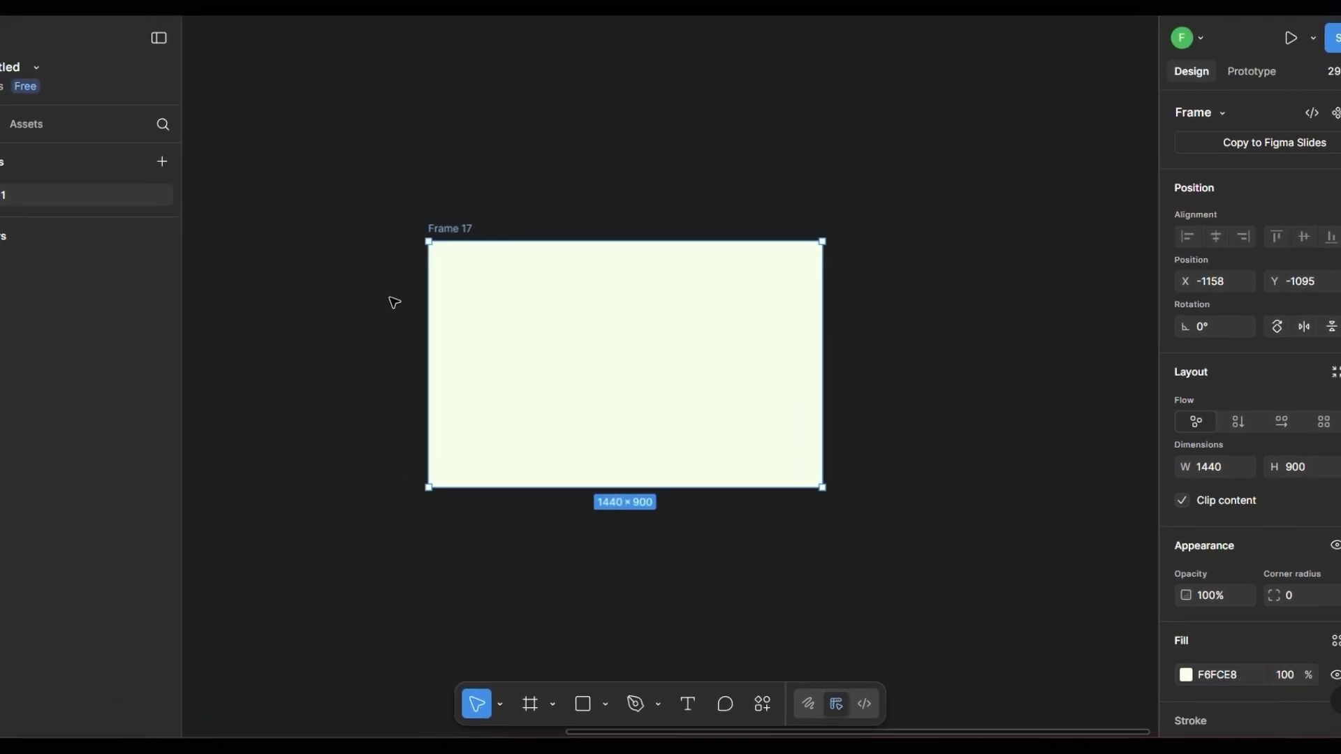
Step: Add a layout guide to the new frame and set its type to Columns
left_click(353, 308)
left_click(461, 229)
scroll(1126, 455, "down", 1)
scroll(1132, 455, "up", 1)
scroll(1233, 482, "down", 3)
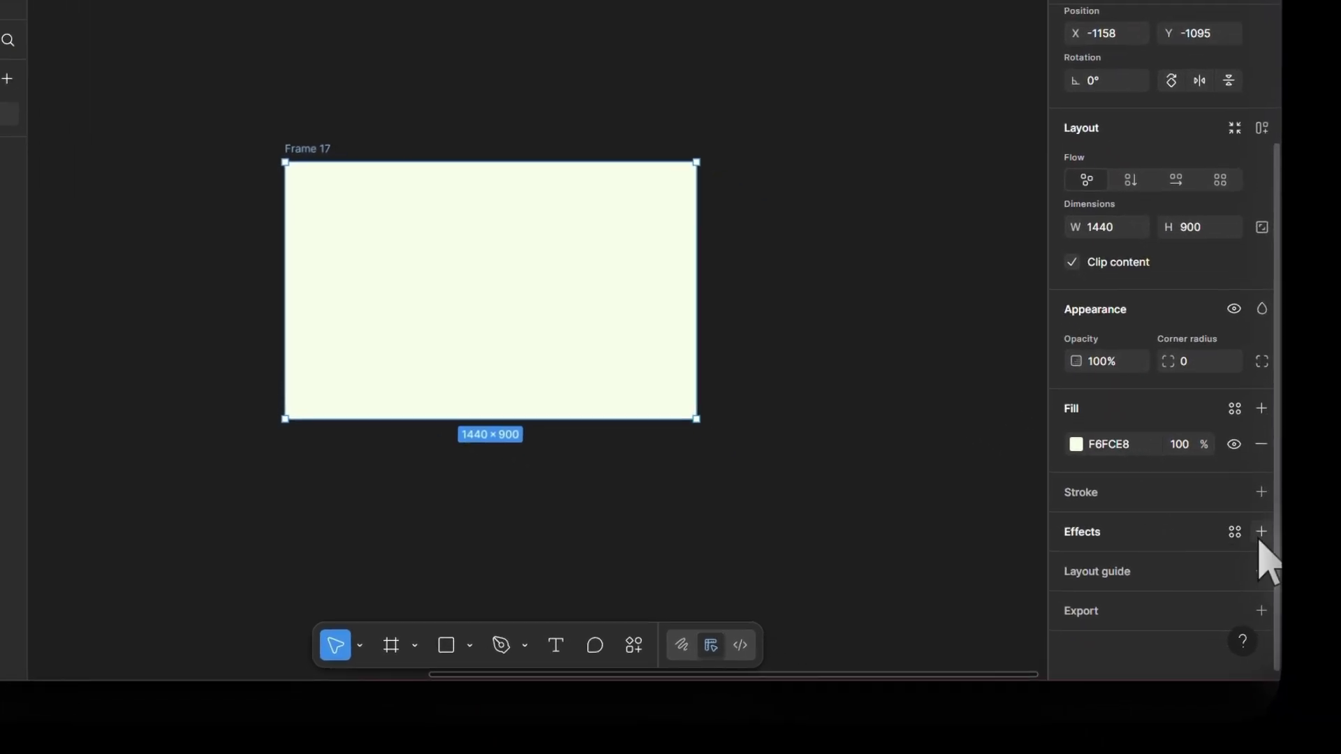
left_click(1262, 572)
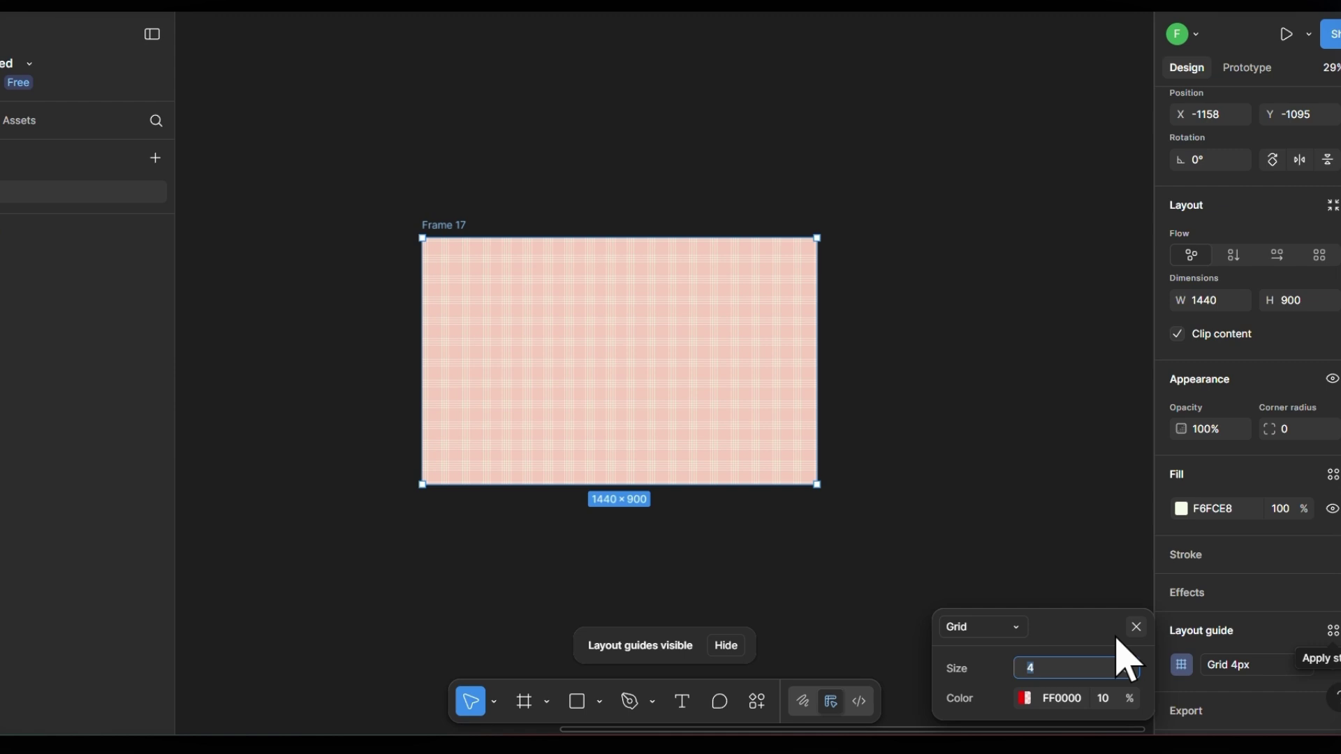
left_click_drag(1048, 370, 1040, 313)
left_click(970, 324)
left_click(973, 345)
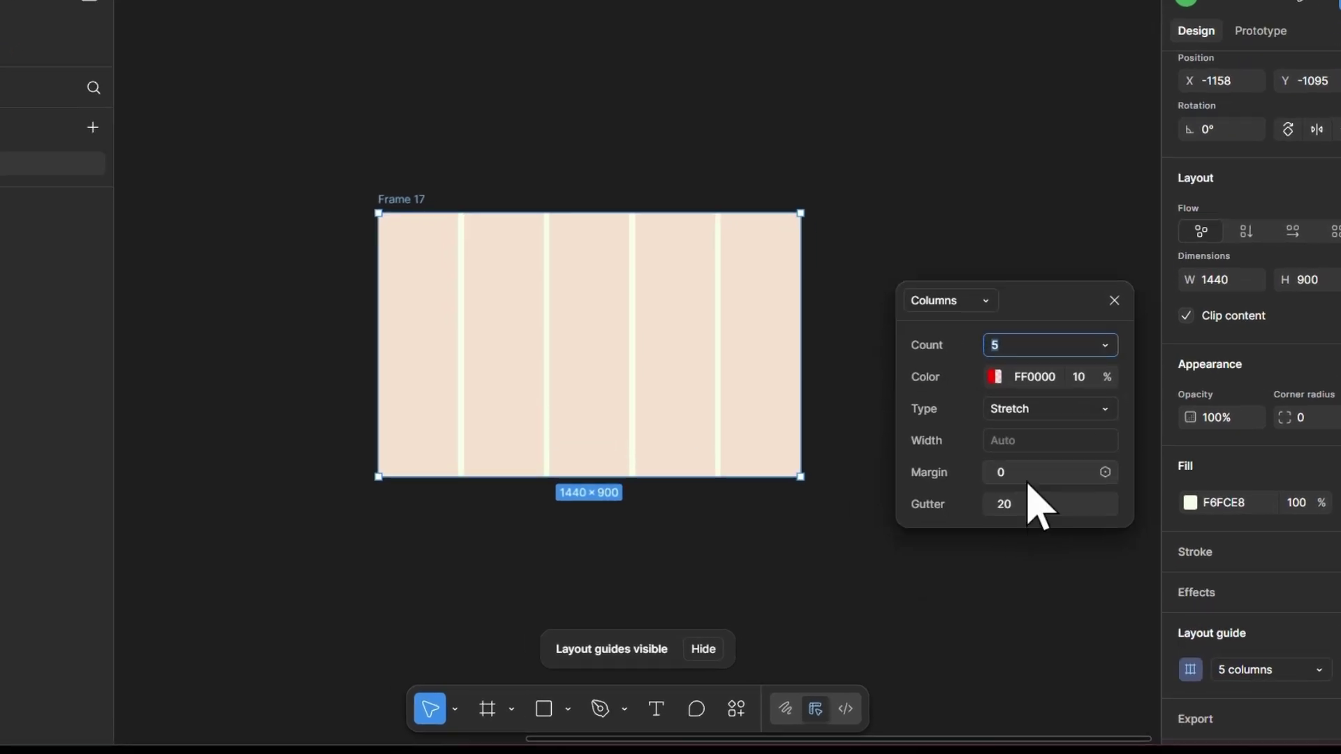
Step: Set the frame's column guide to a count of 12, a margin of 24 and a gutter of 16
type("12")
left_click(1034, 460)
type("24")
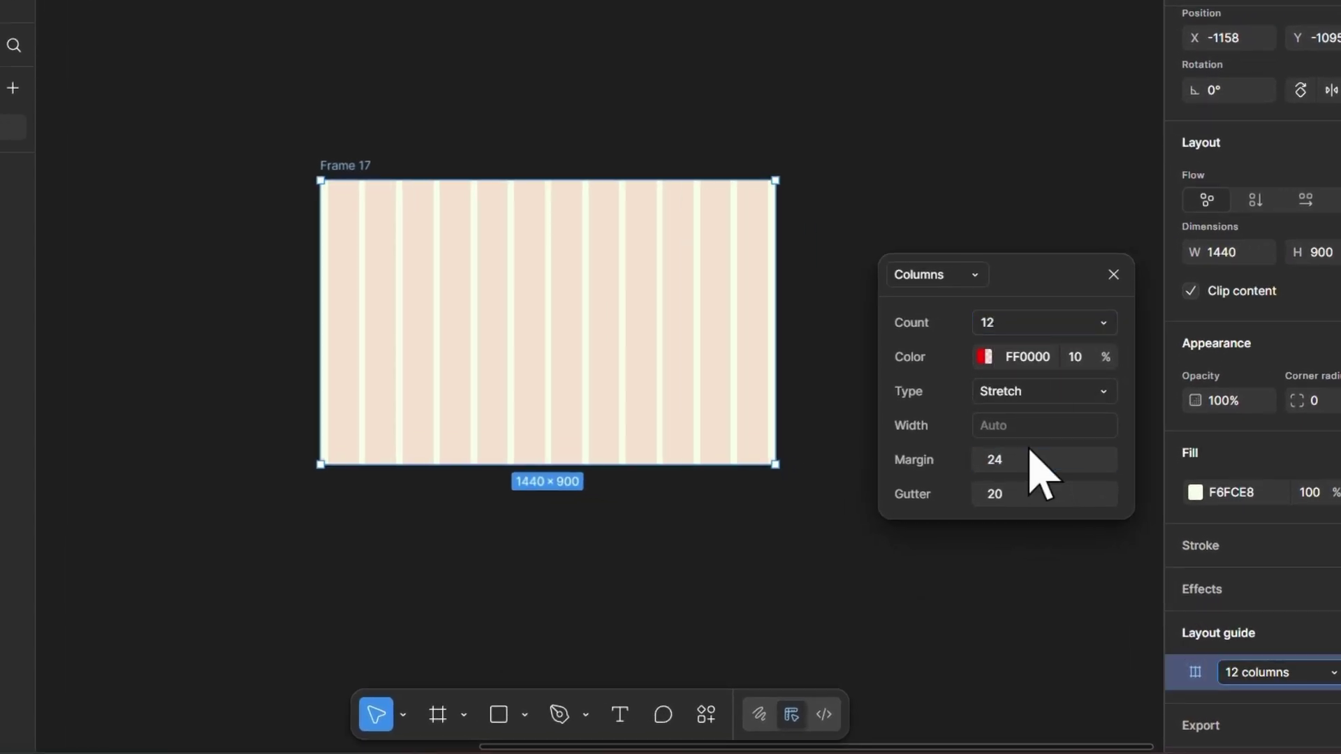
left_click(1028, 493)
type("16")
left_click(1075, 165)
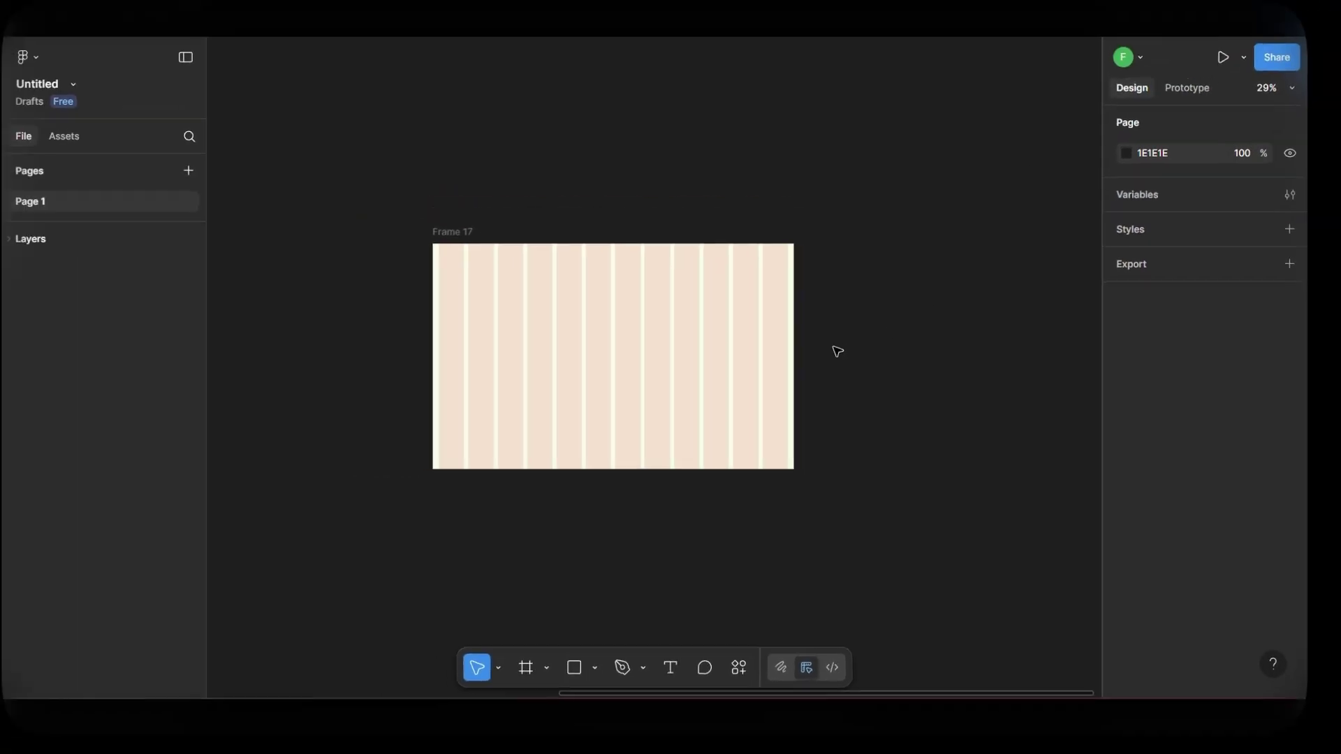
Step: Copy the heading, description, Read More button and circle pattern from the Assets section into the new frame
scroll(882, 295, "down", 3)
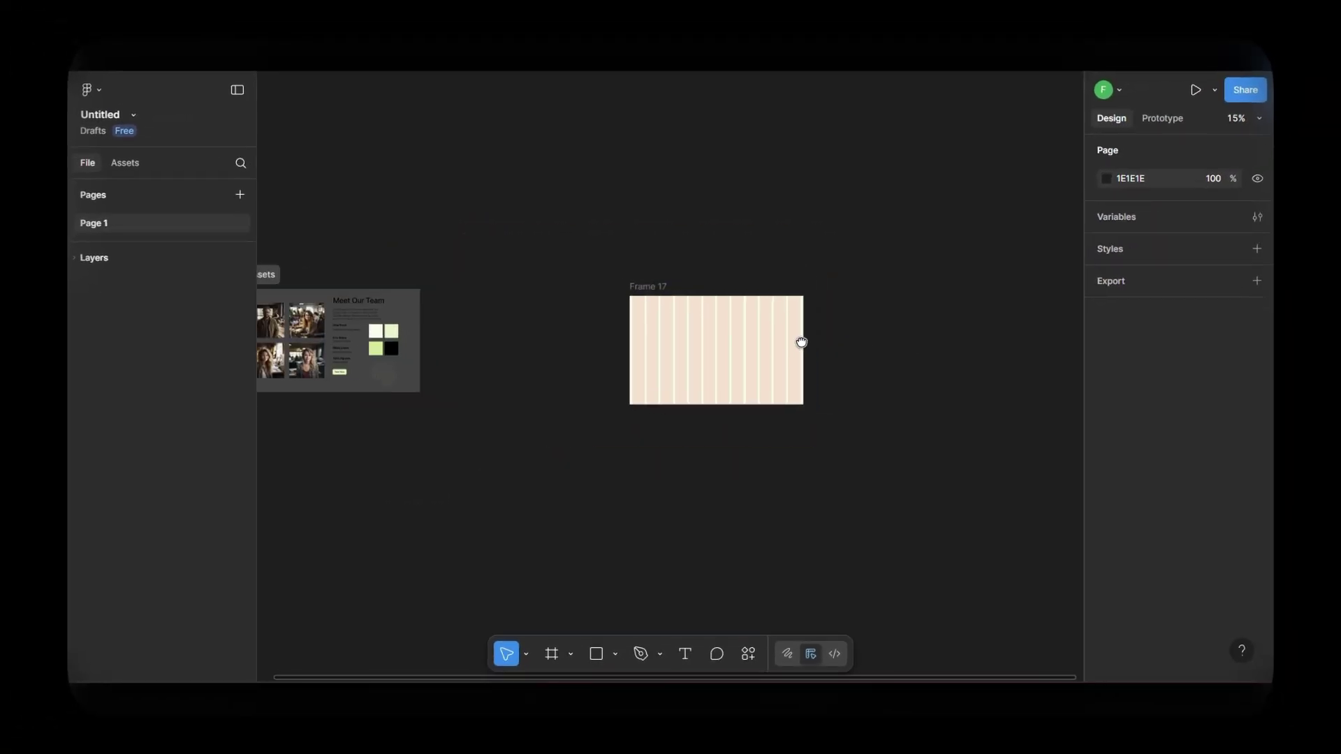
scroll(265, 339, "up", 5)
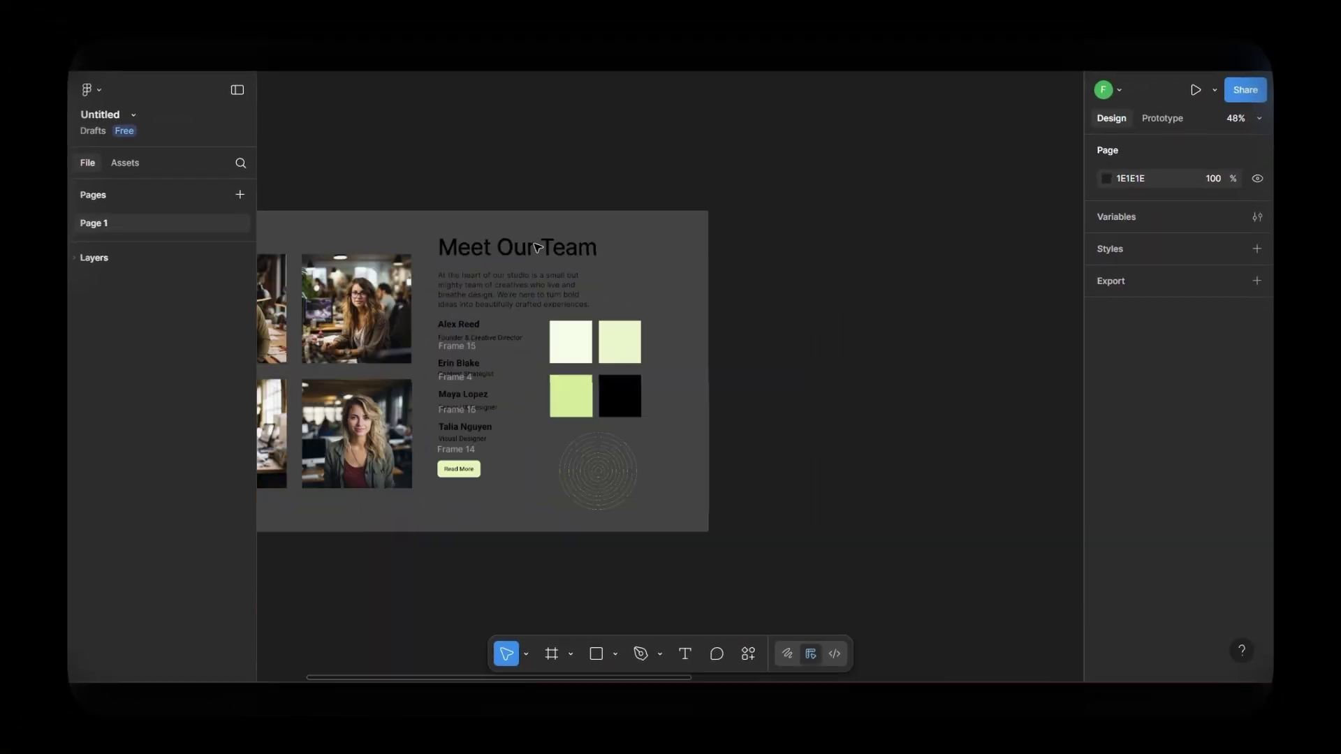
left_click(548, 218)
left_click(588, 270, "shift")
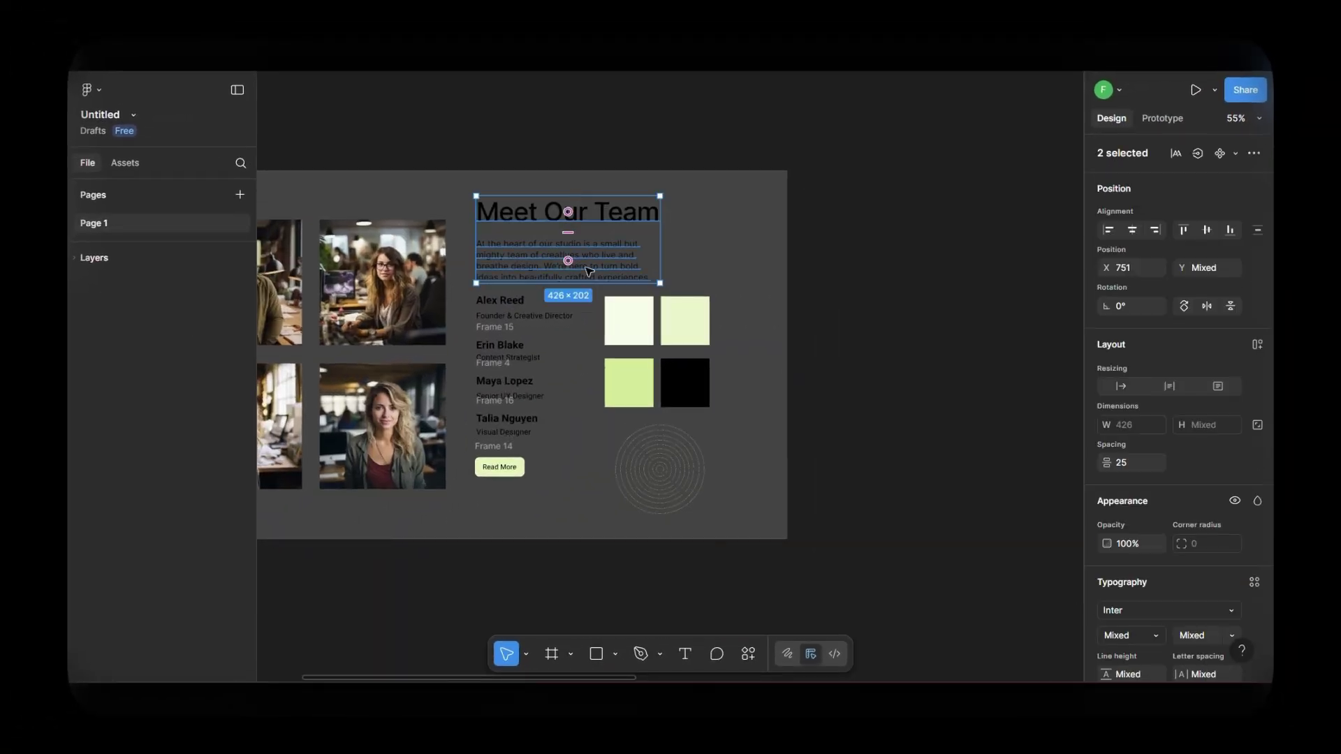
left_click(501, 463, "shift")
left_click(682, 473, "shift")
scroll(513, 362, "down", 3)
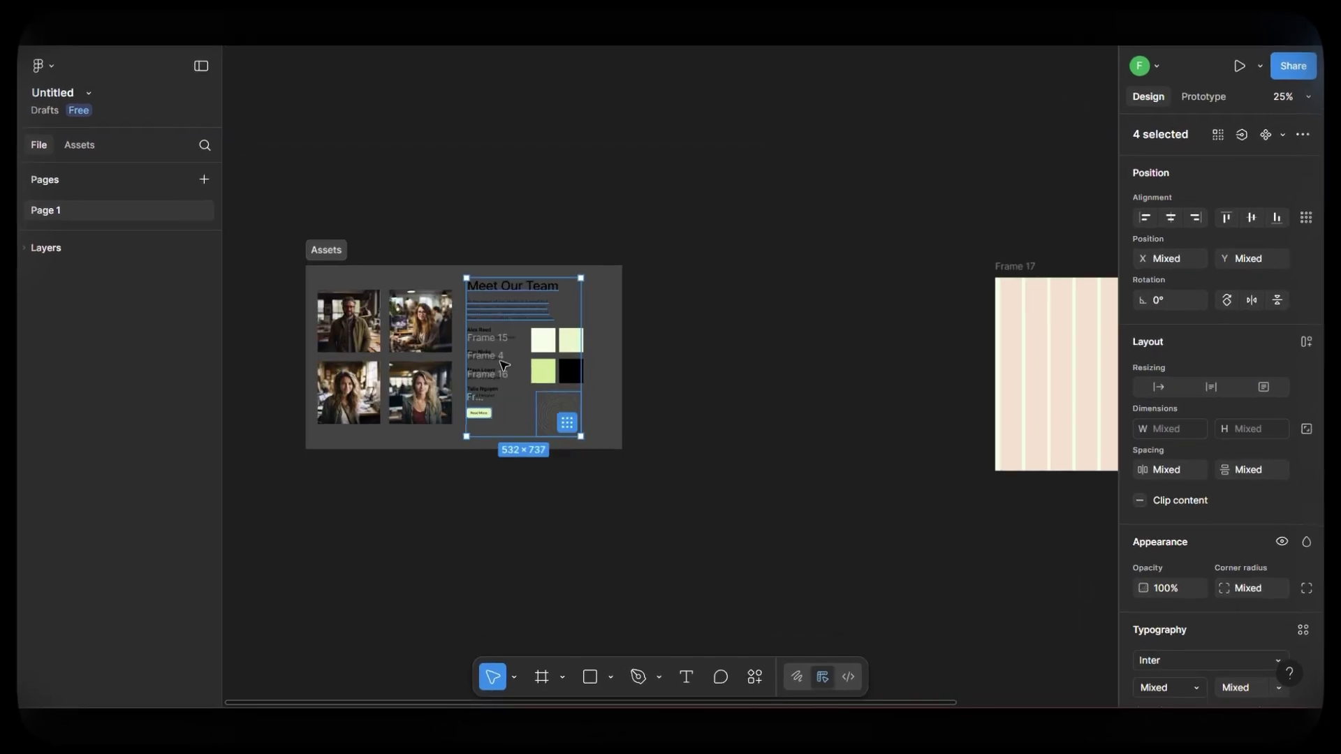
scroll(505, 365, "right", 6)
scroll(630, 358, "up", 3)
left_click(656, 366)
key("ctrl+v")
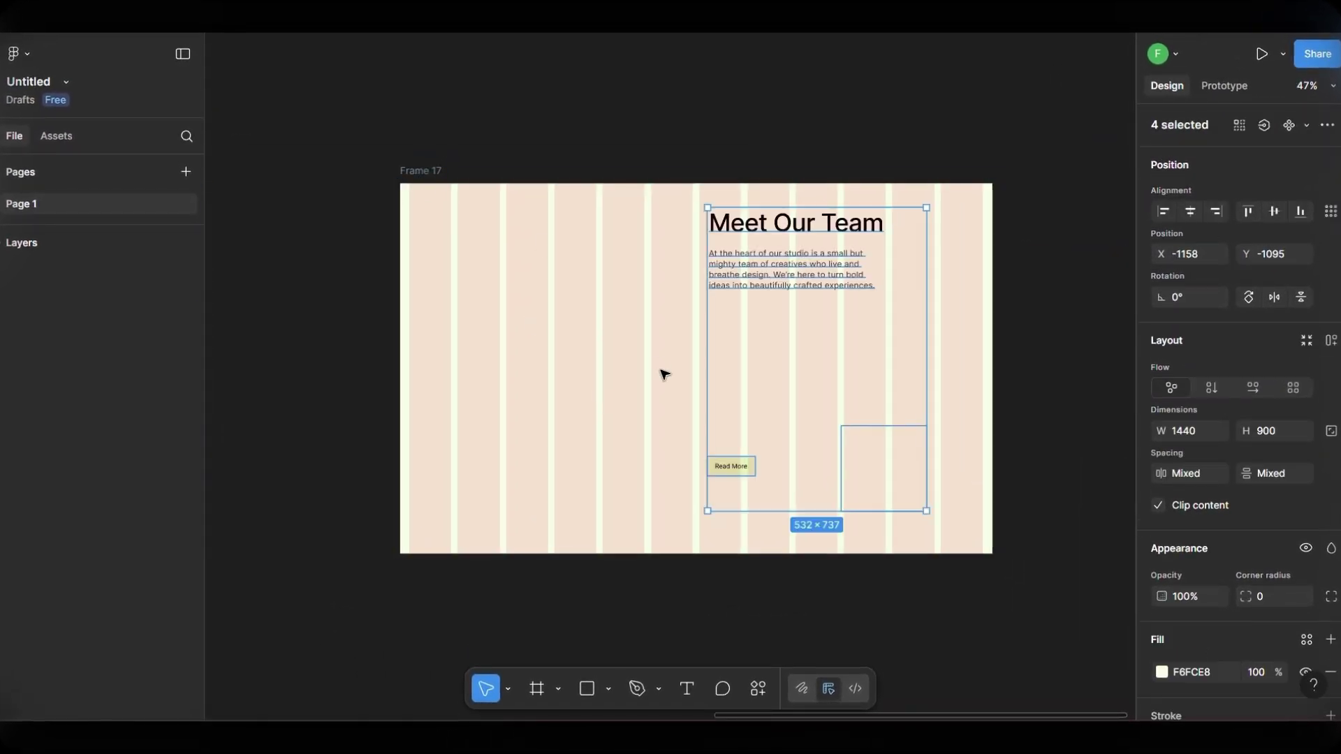
Step: Place the heading and description at the frame's left margin and the Read More button at its upper right, with layout guides hidden
left_click(664, 375)
left_click_drag(794, 224, 500, 226)
left_click_drag(795, 271, 497, 269)
left_click_drag(732, 467, 1031, 190)
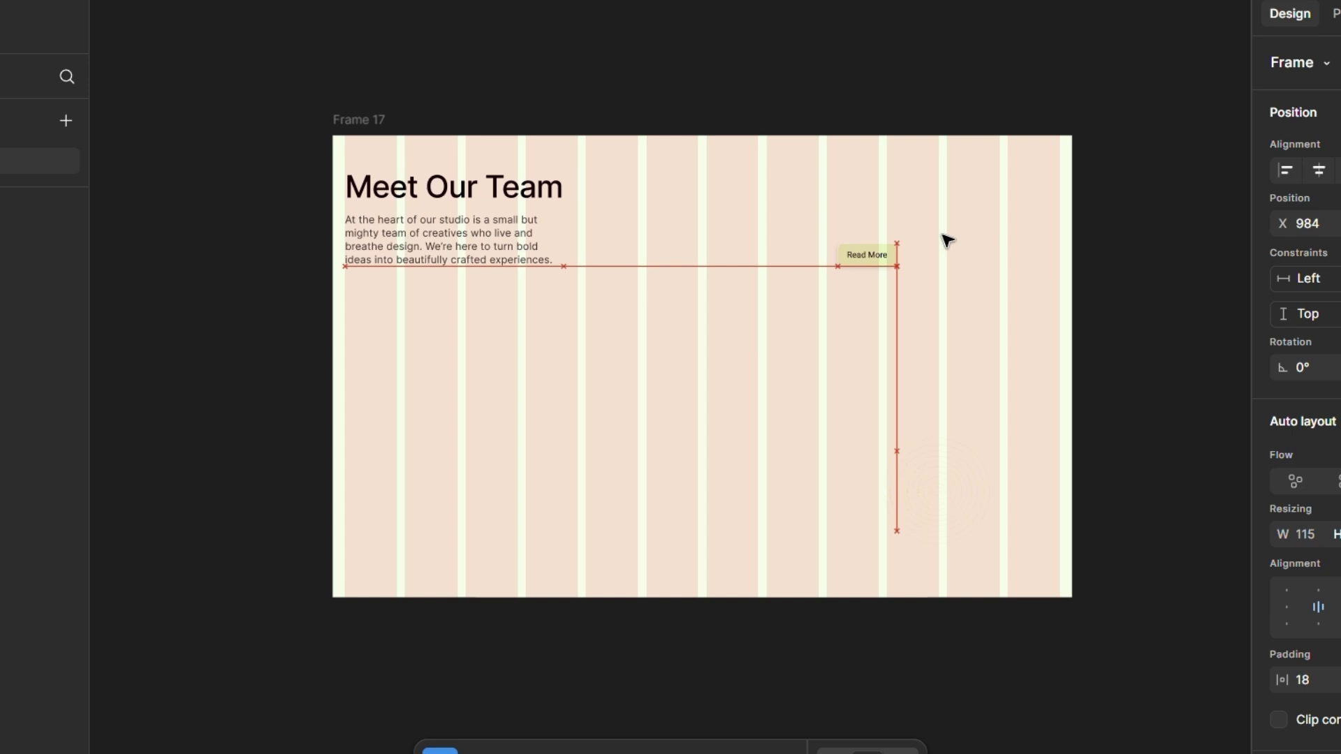
left_click(873, 272)
key("ctrl+g")
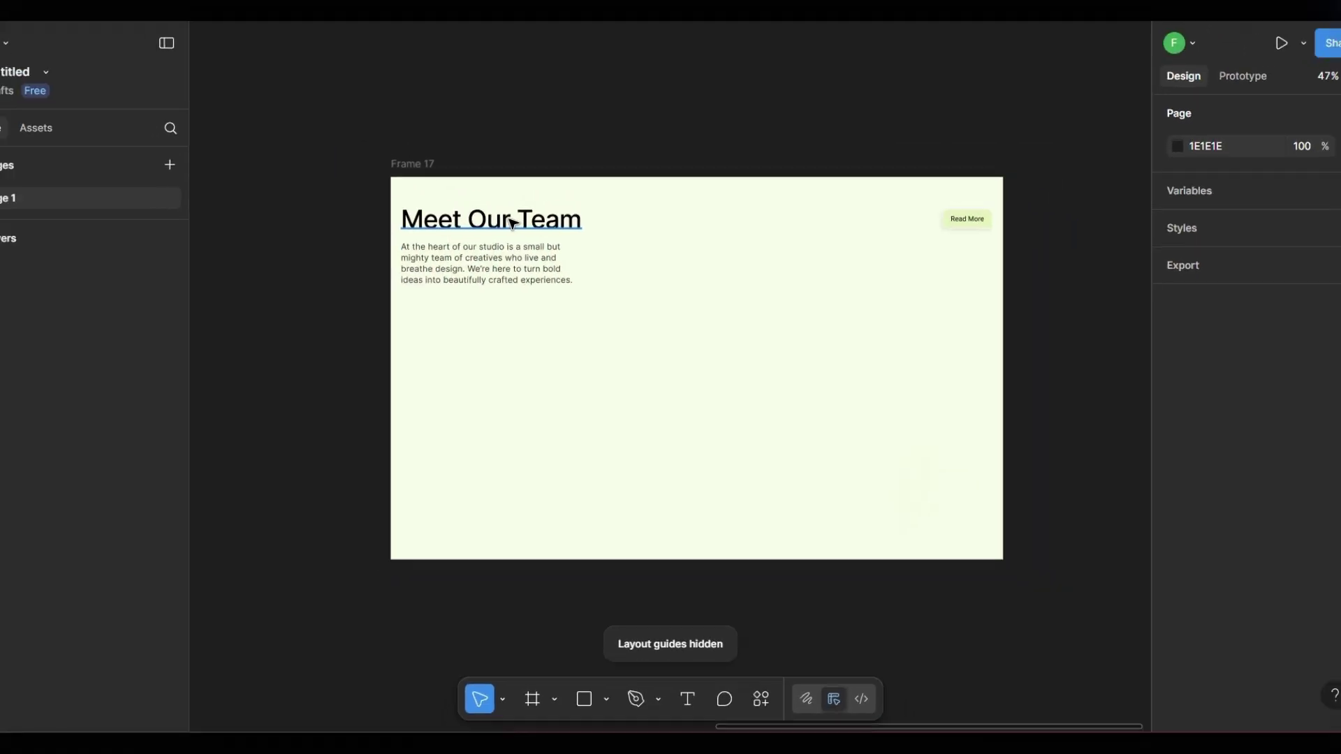
Step: Change the "Meet Our Team" heading's font to Space Grotesk
left_click(481, 192)
scroll(1244, 482, "down", 3)
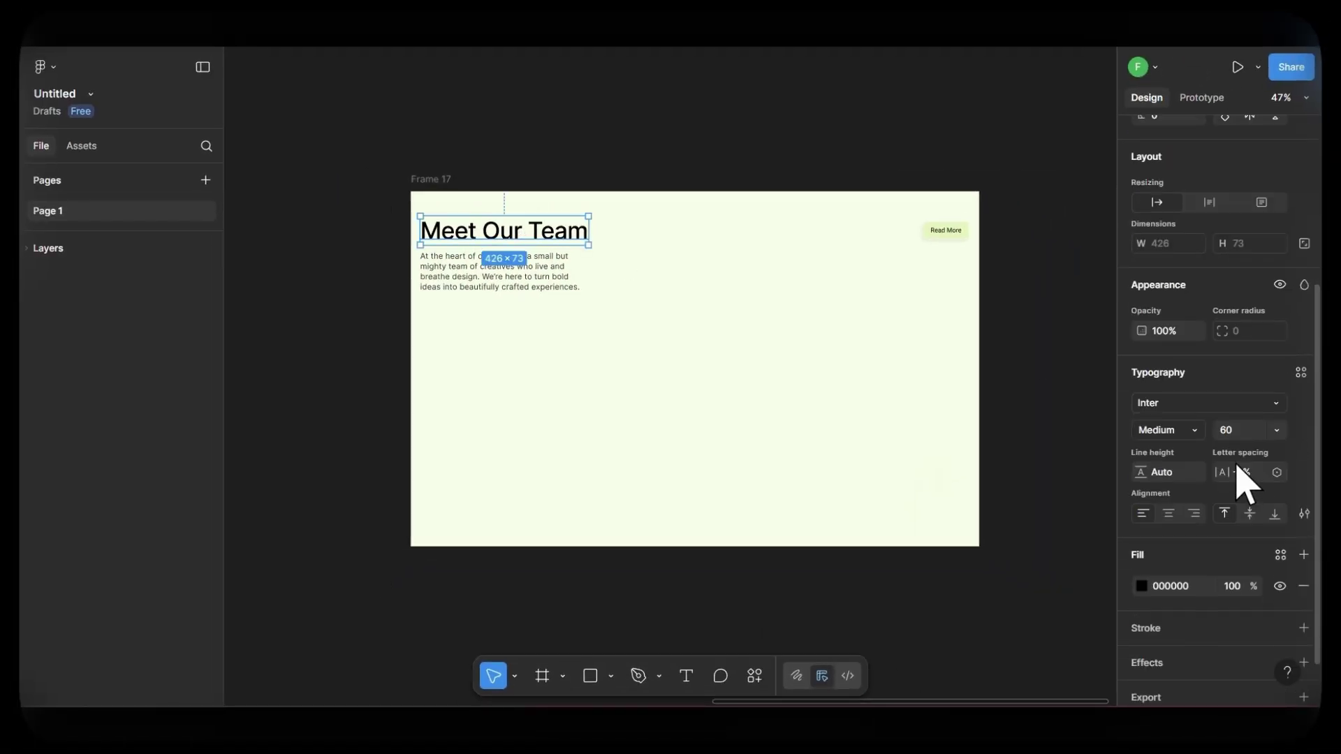
left_click(1180, 404)
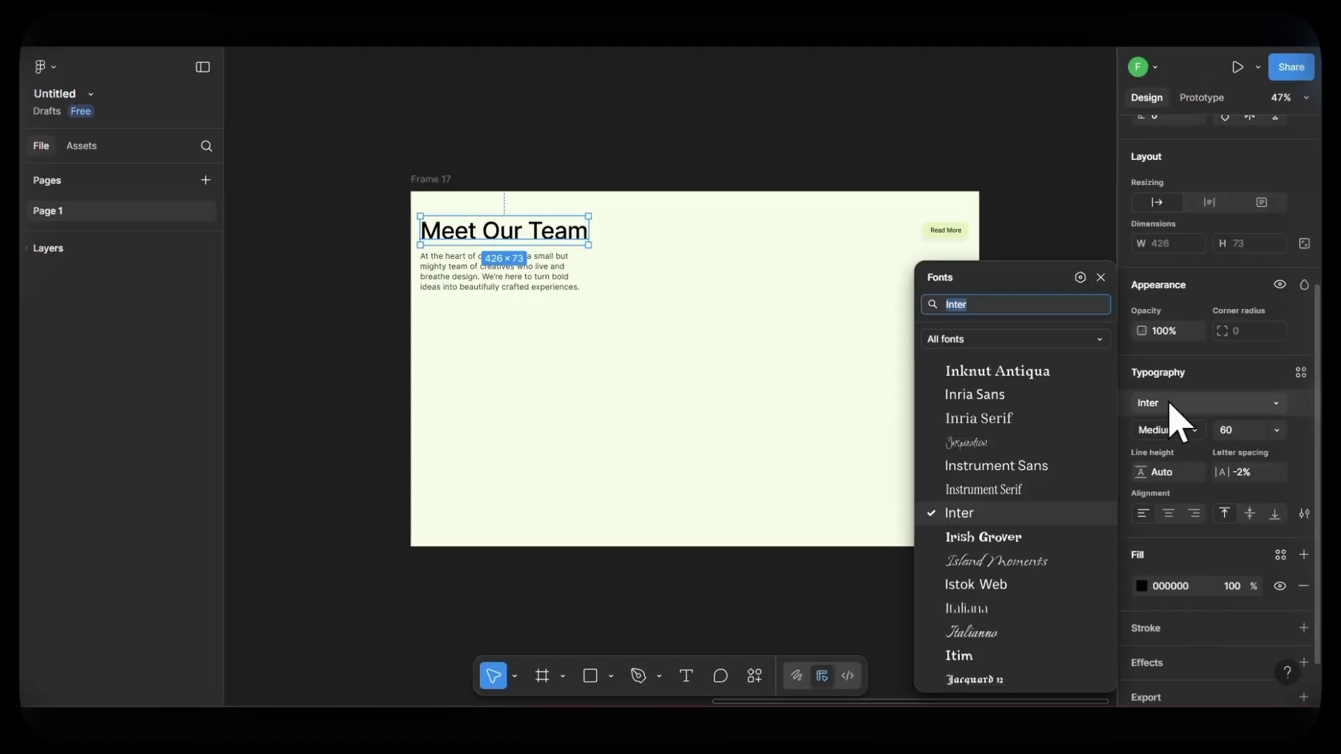
type("space")
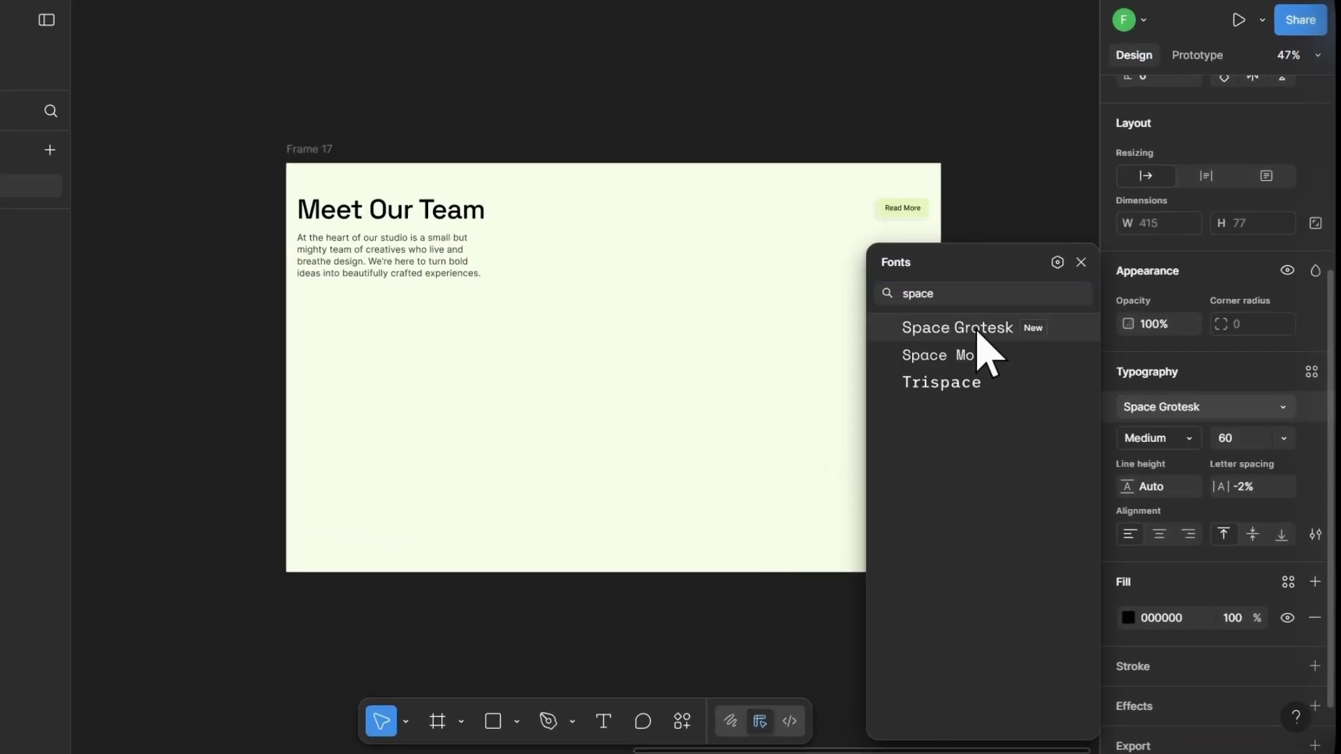
left_click(978, 333)
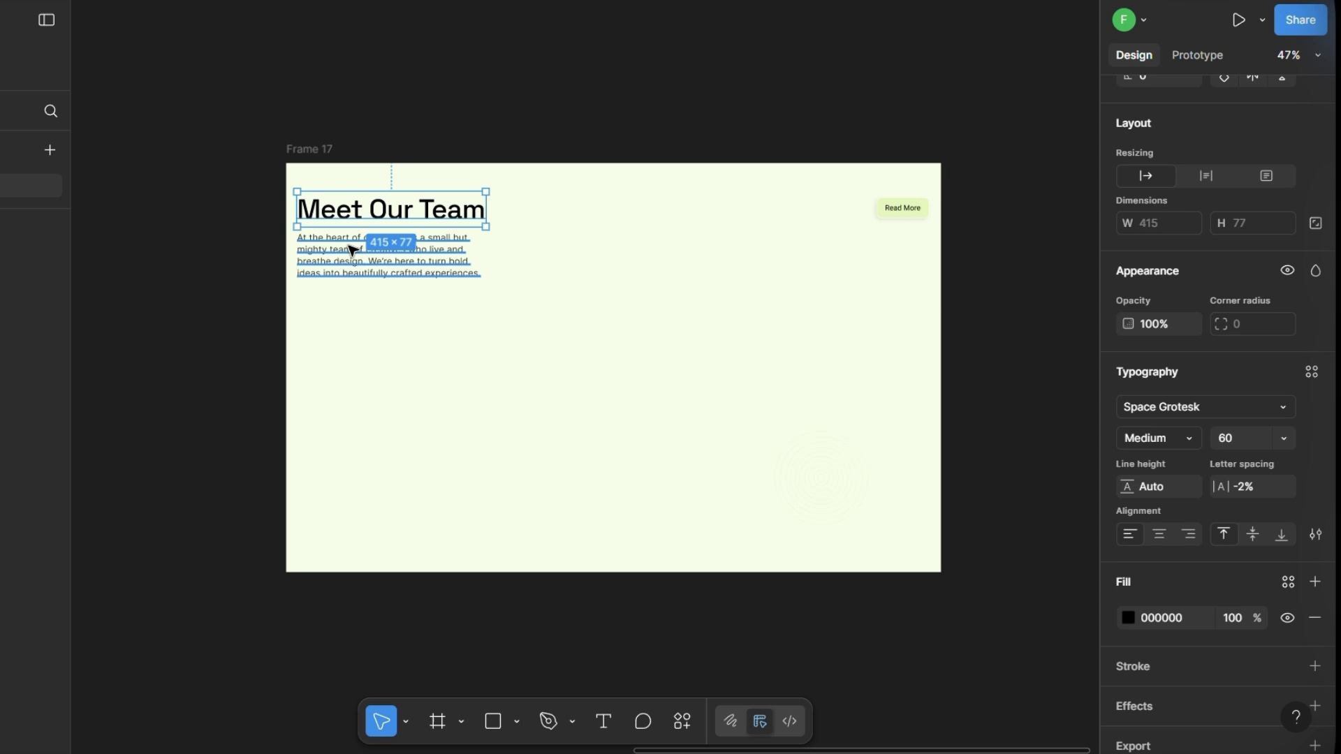
Step: Change the description's font to Roboto and widen its text box to about 587
left_click(357, 249)
left_click(1183, 407)
type("robo")
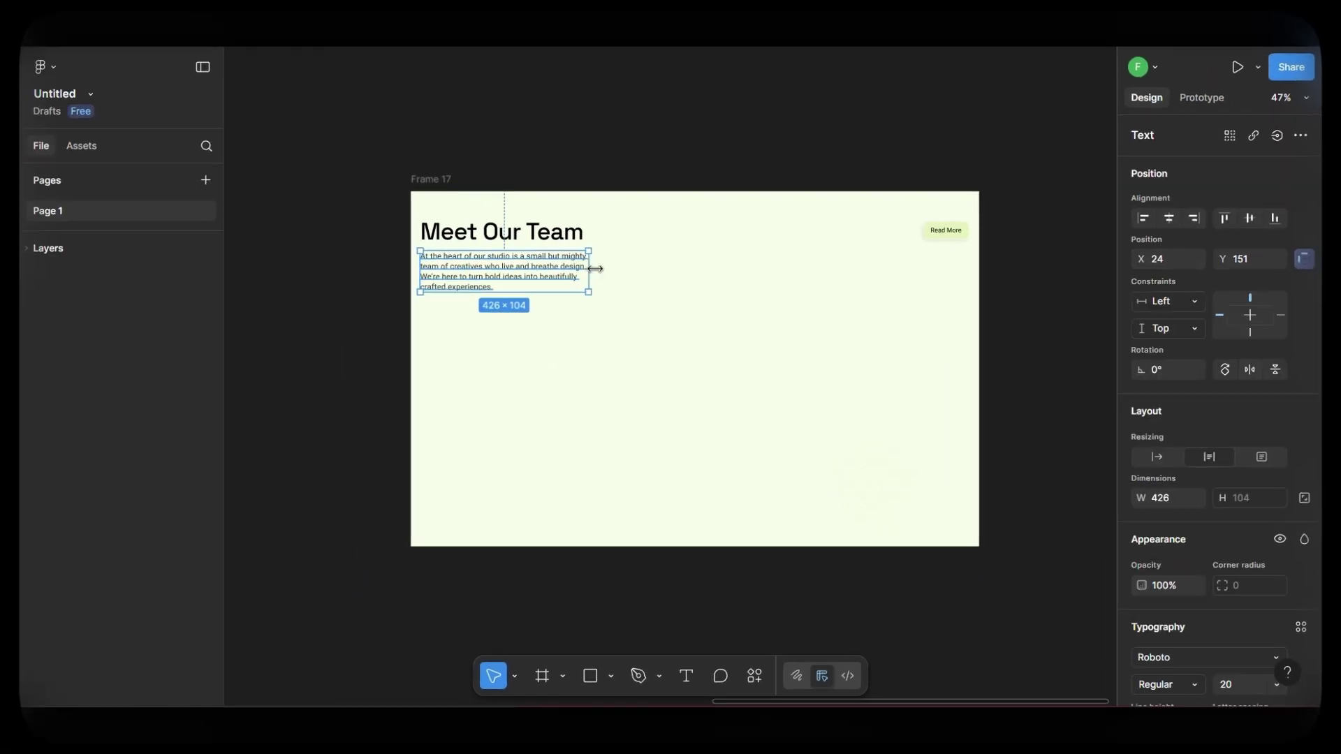
left_click_drag(662, 269, 653, 262)
Step: Show the layout guides and set the spacing between the heading and the description to 32
key("ctrl+g")
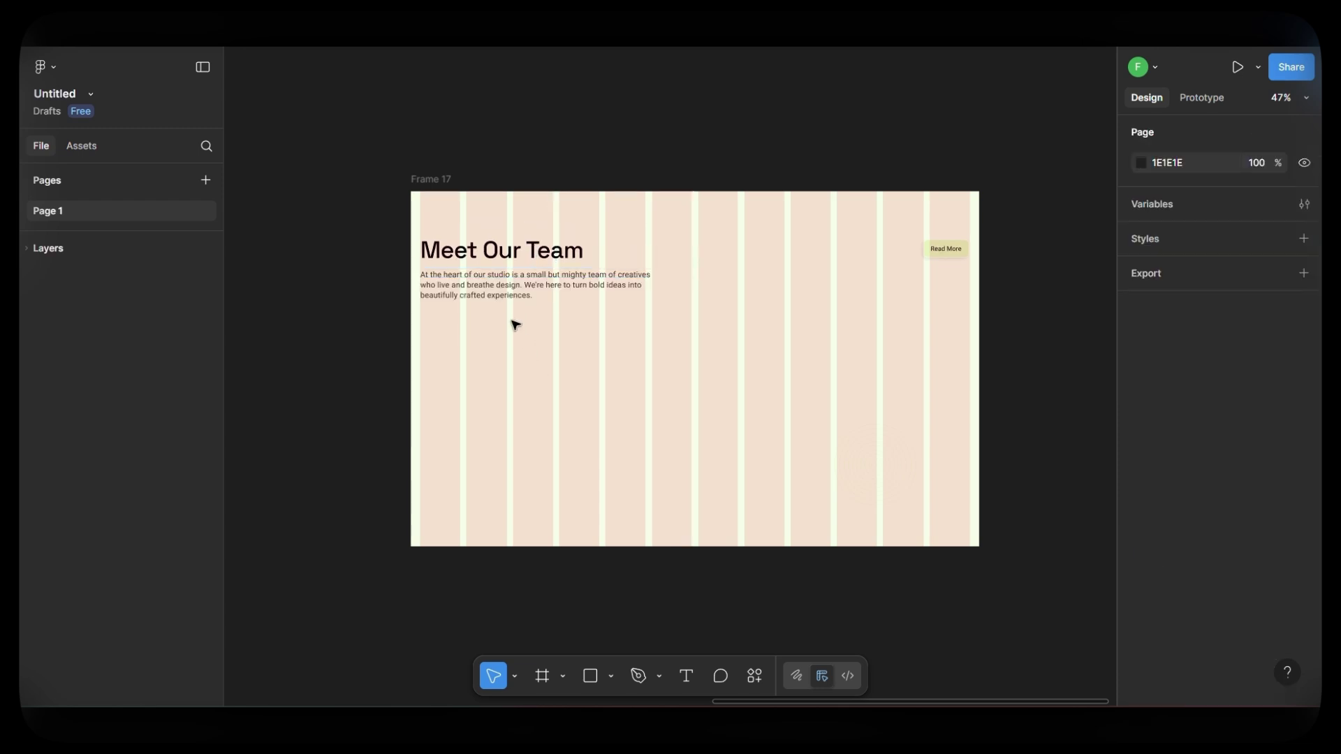
left_click(502, 282)
left_click(492, 244, "shift")
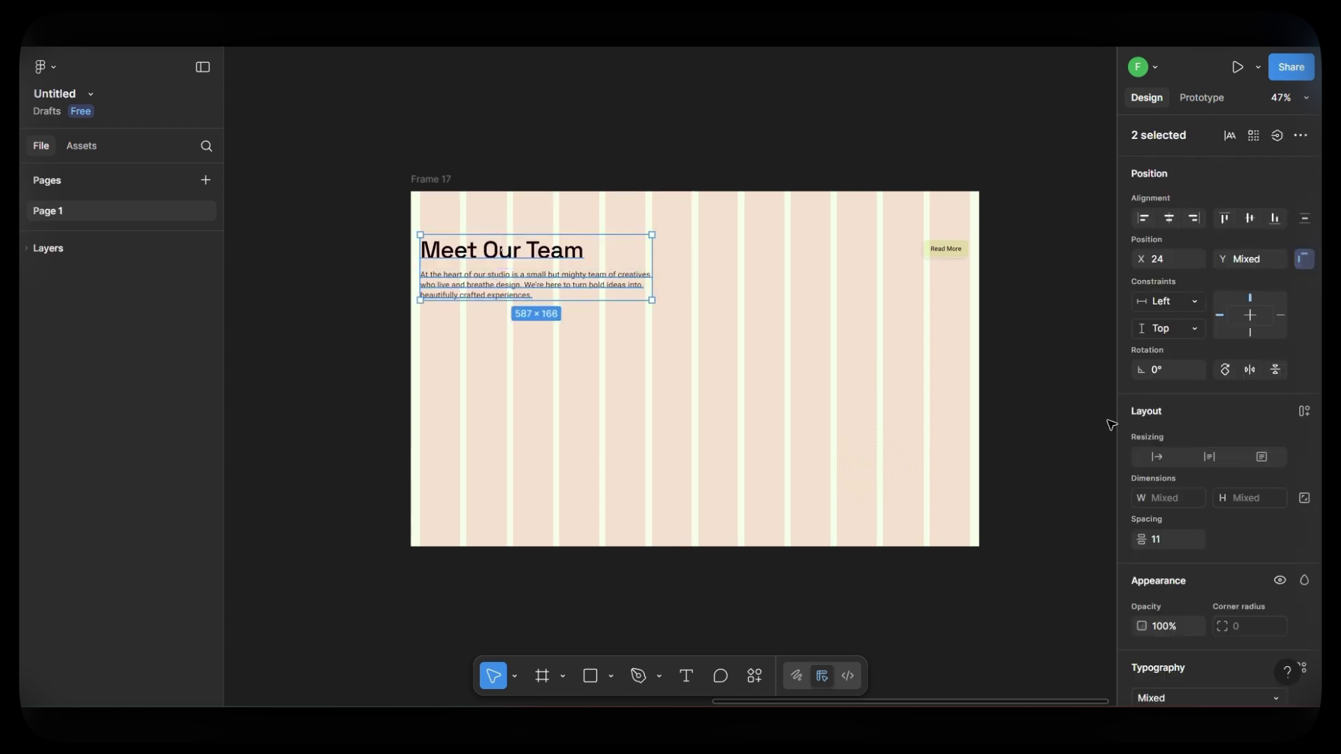
scroll(1140, 455, "down", 3)
left_click(1165, 370)
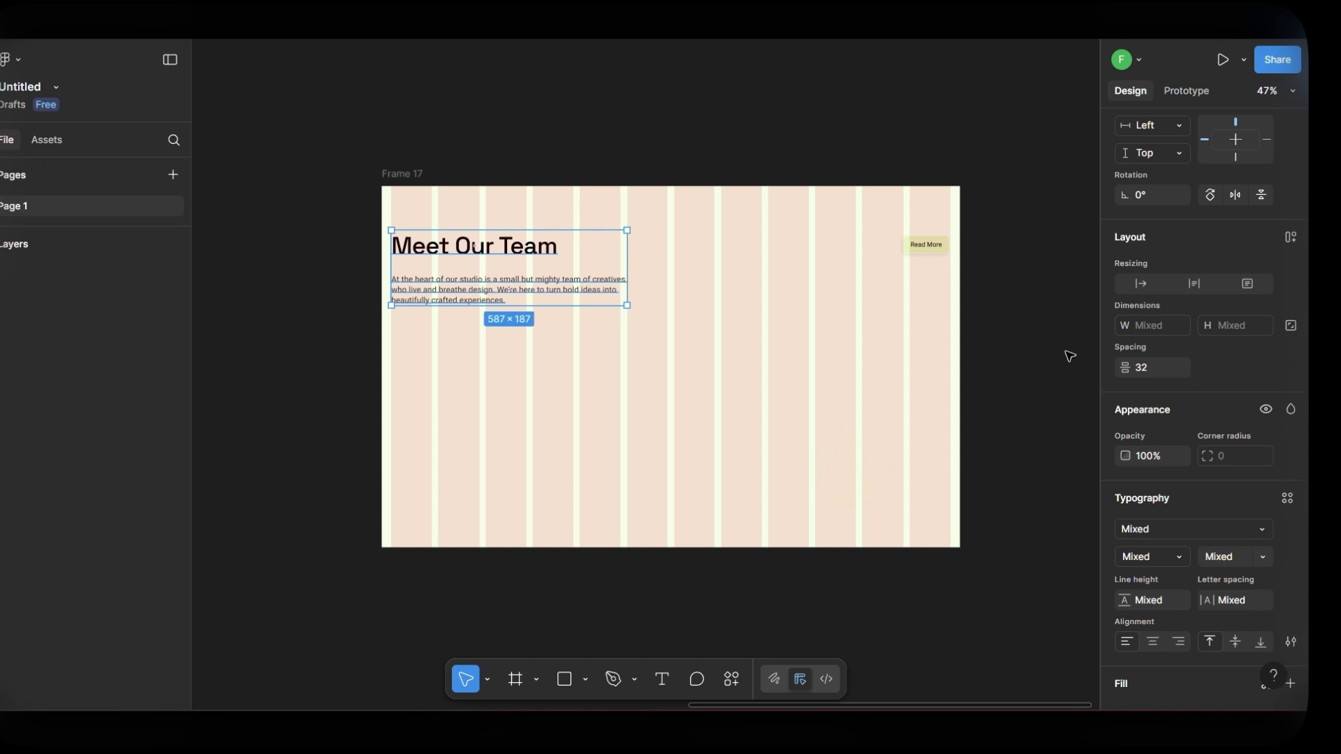
Step: Move the heading, description and Read More button up together within the frame
key("Escape")
left_click(473, 224)
left_click(864, 232, "shift")
left_click(533, 292, "shift")
left_click_drag(533, 292, 533, 275)
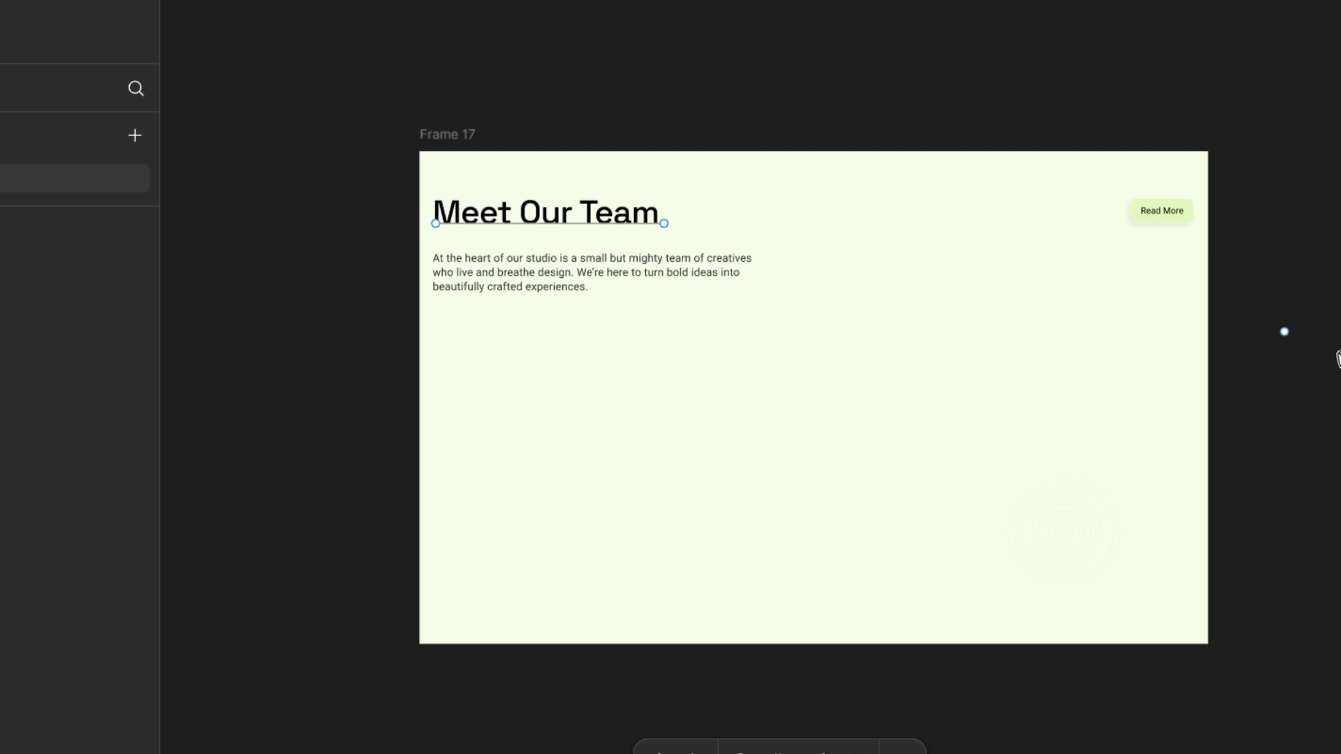
Step: Give the line beneath the heading a D2E89A stroke with a weight of 48
left_click(1152, 388)
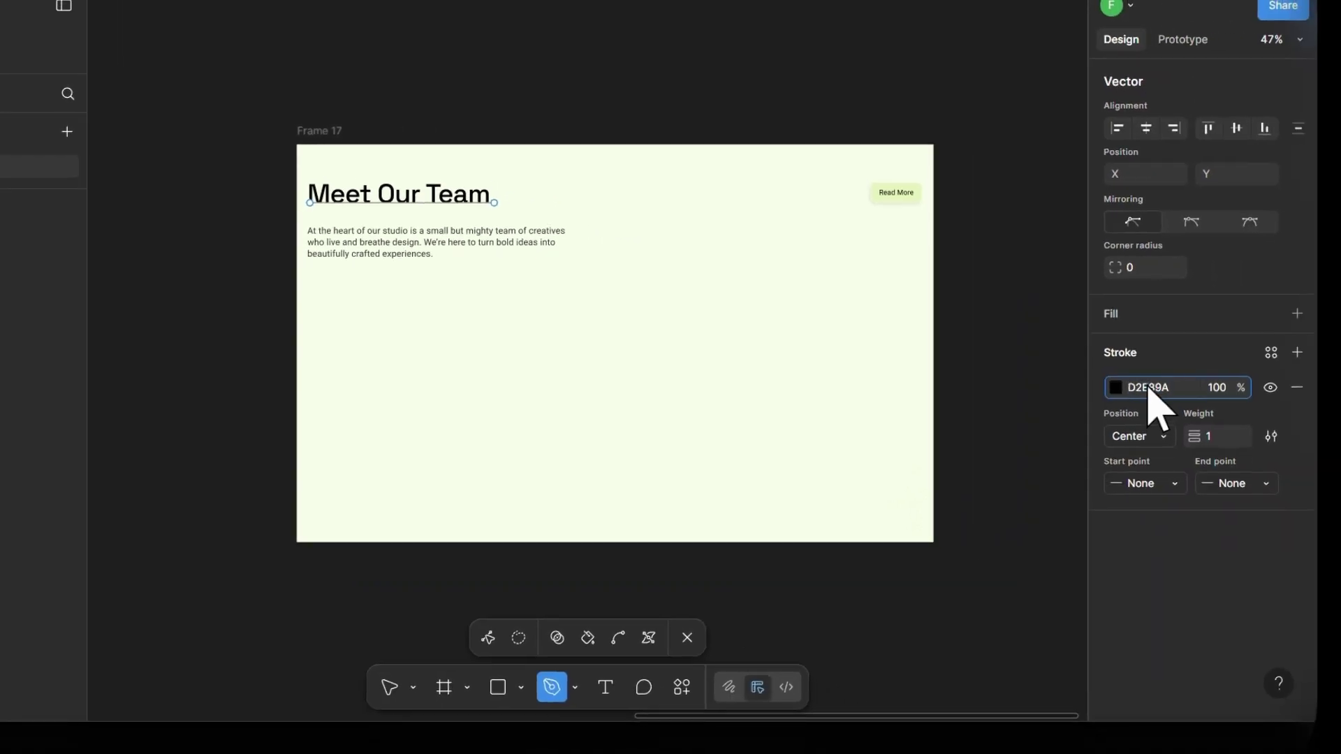
left_click(1225, 438)
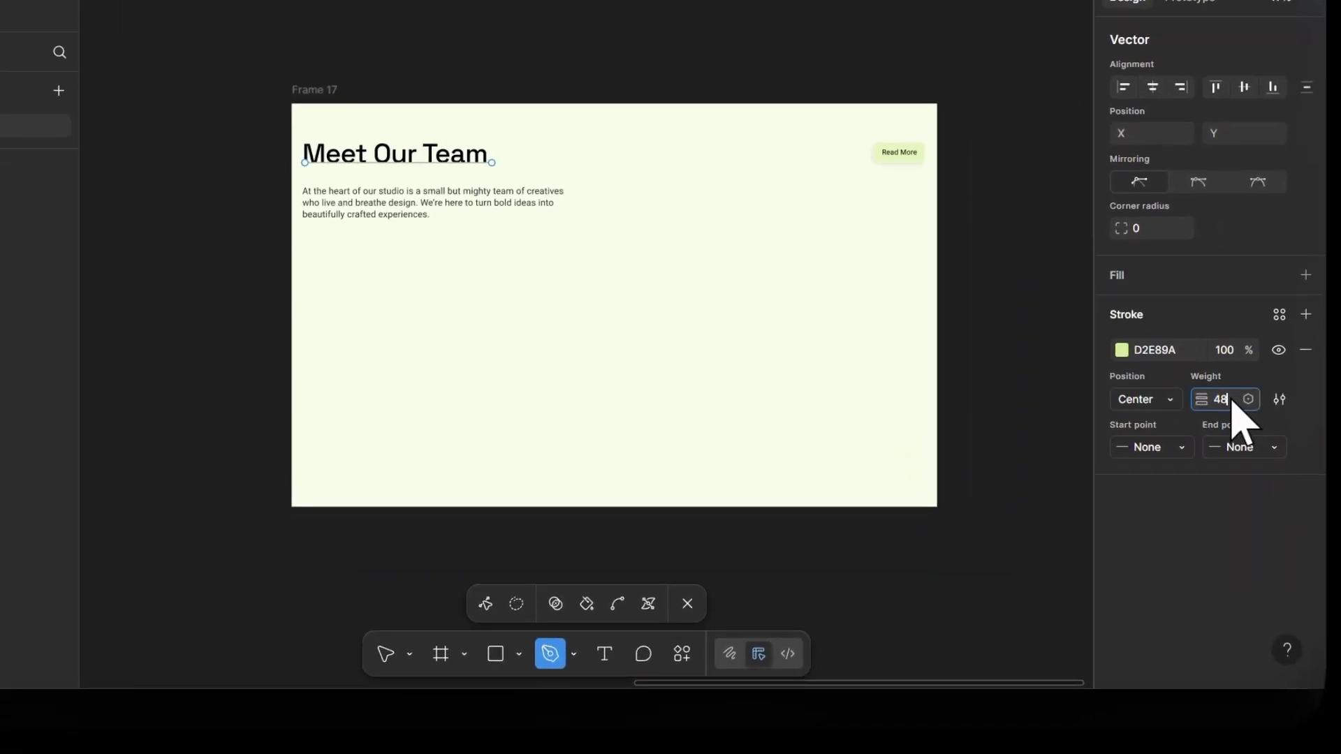
type("48")
key("Return")
key("Escape")
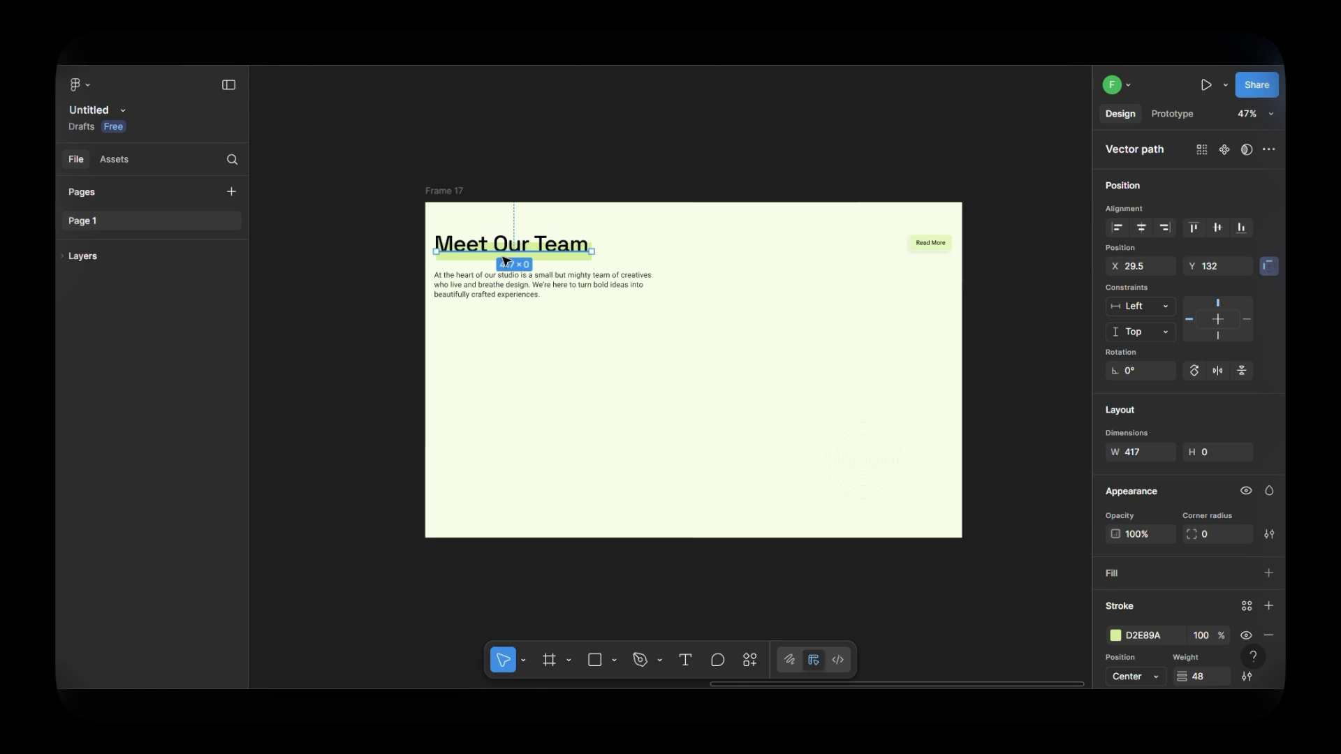
Step: Align the green highlight line behind the lower part of the heading, at X 22 and Y 124
scroll(474, 248, "up", 4, "ctrl")
left_click_drag(690, 249, 684, 244)
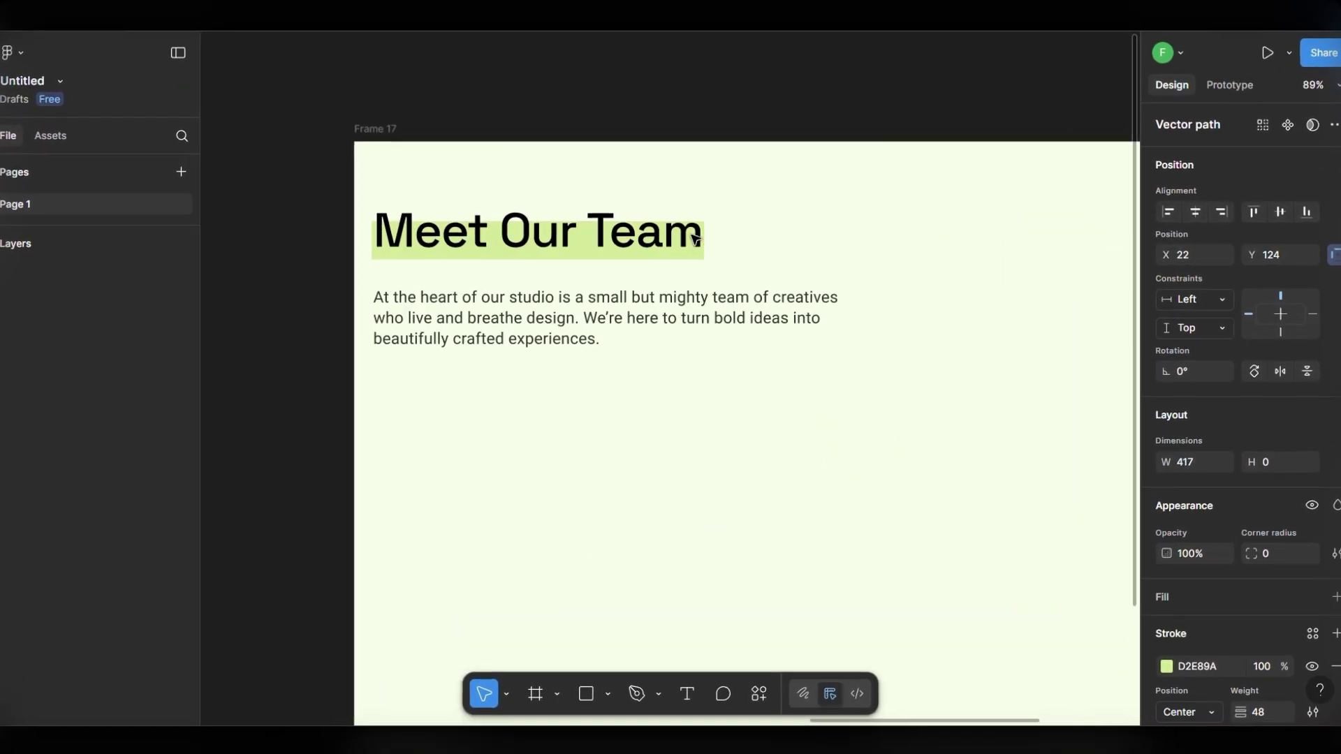
left_click(832, 225)
Step: Copy the four portrait images from the Assets section into the team frame and move them toward its middle
scroll(663, 237, "down", 7, "ctrl")
left_click_drag(561, 437, 734, 416)
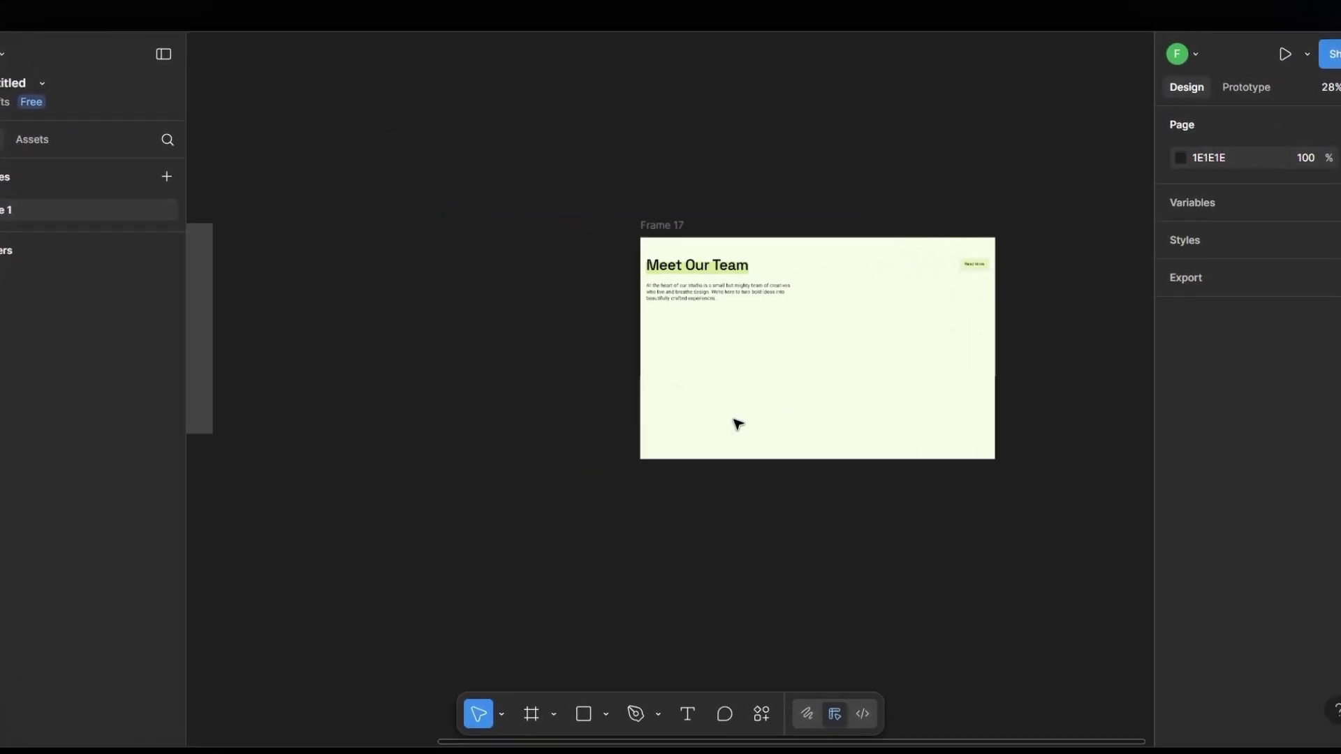
scroll(734, 417, "down", 3, "ctrl")
scroll(349, 378, "up", 4, "ctrl")
left_click(365, 298)
left_click(494, 299, "shift")
left_click(494, 427, "shift")
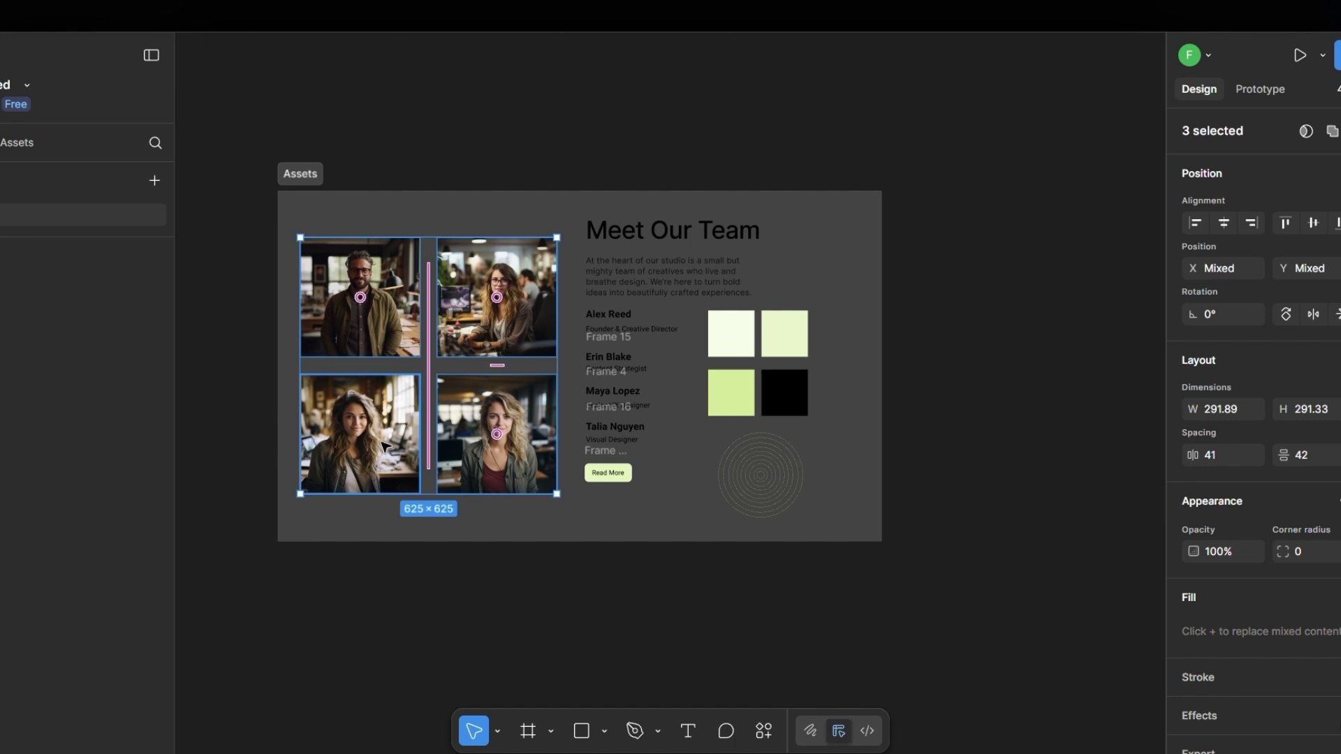
left_click(389, 440, "shift")
scroll(382, 446, "down", 3, "ctrl")
left_click_drag(824, 474, 253, 399)
scroll(605, 412, "up", 3, "ctrl")
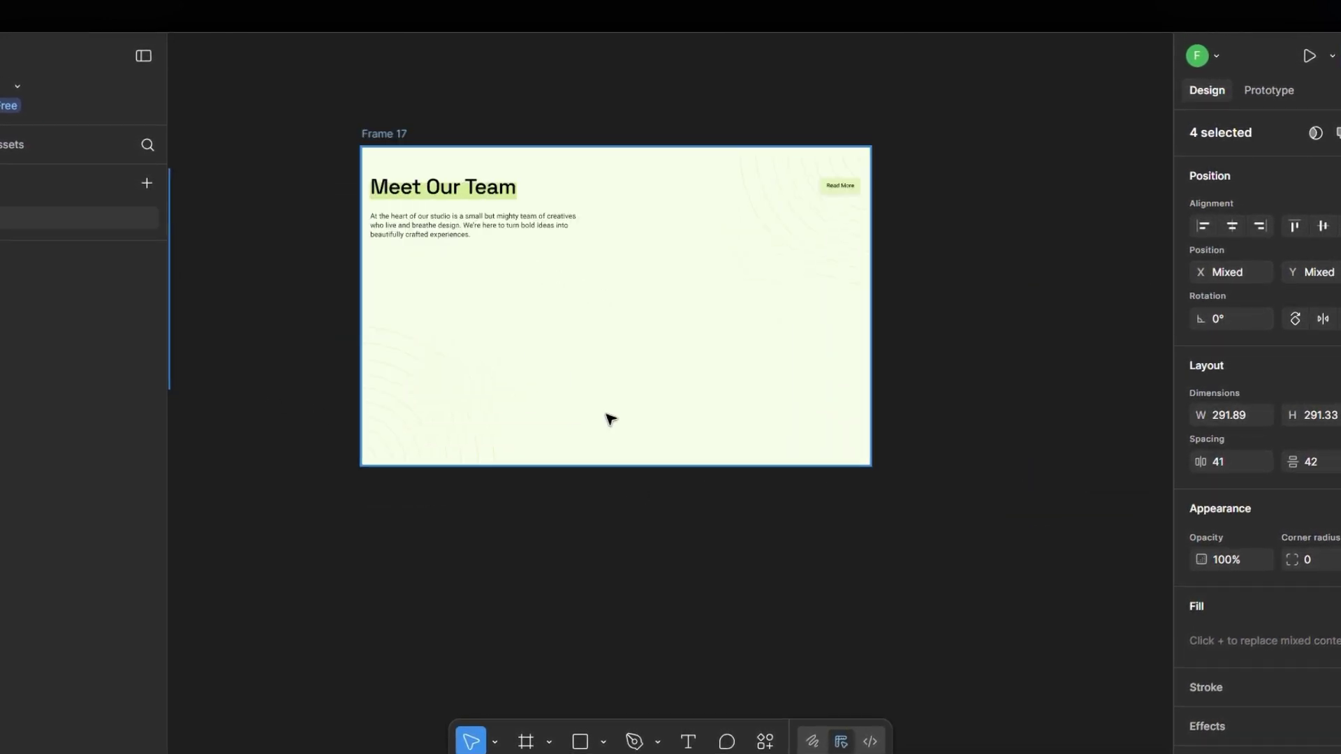
left_click(602, 399)
key("ctrl+v")
scroll(621, 211, "up", 3)
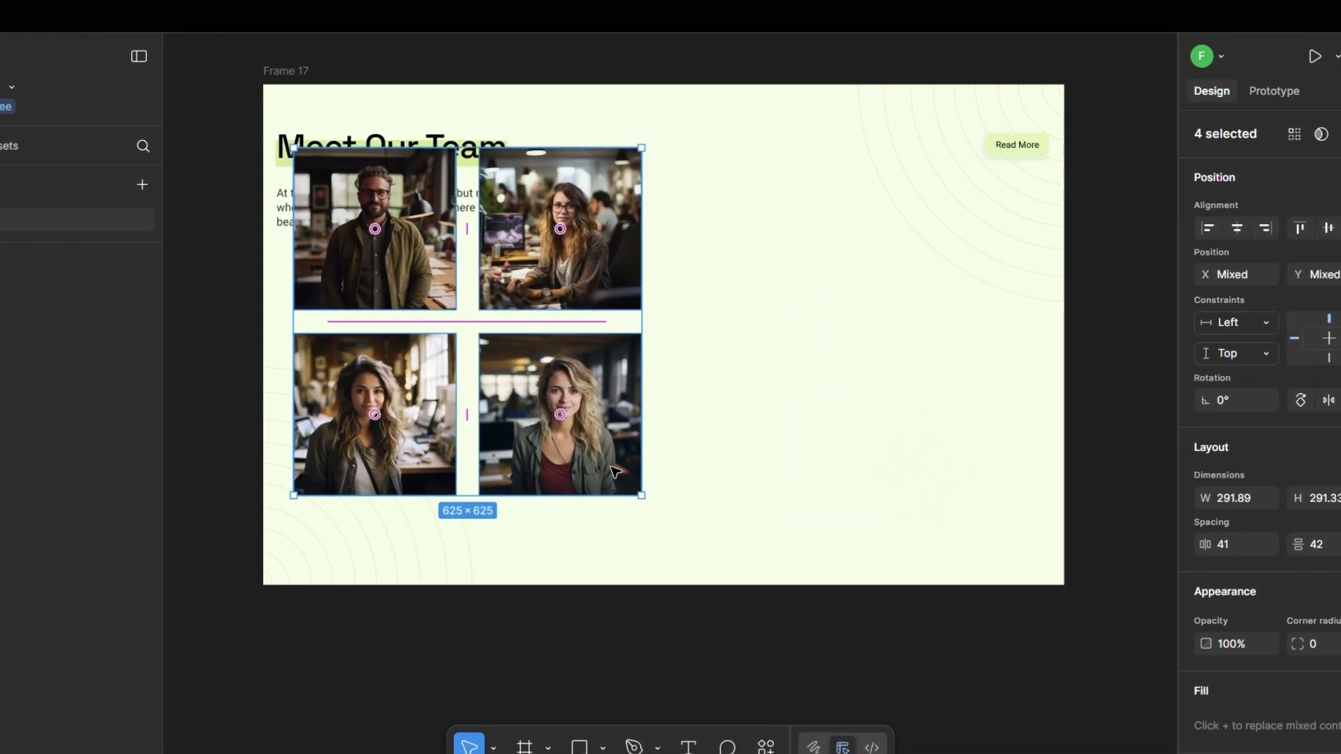
left_click_drag(655, 556, 852, 579)
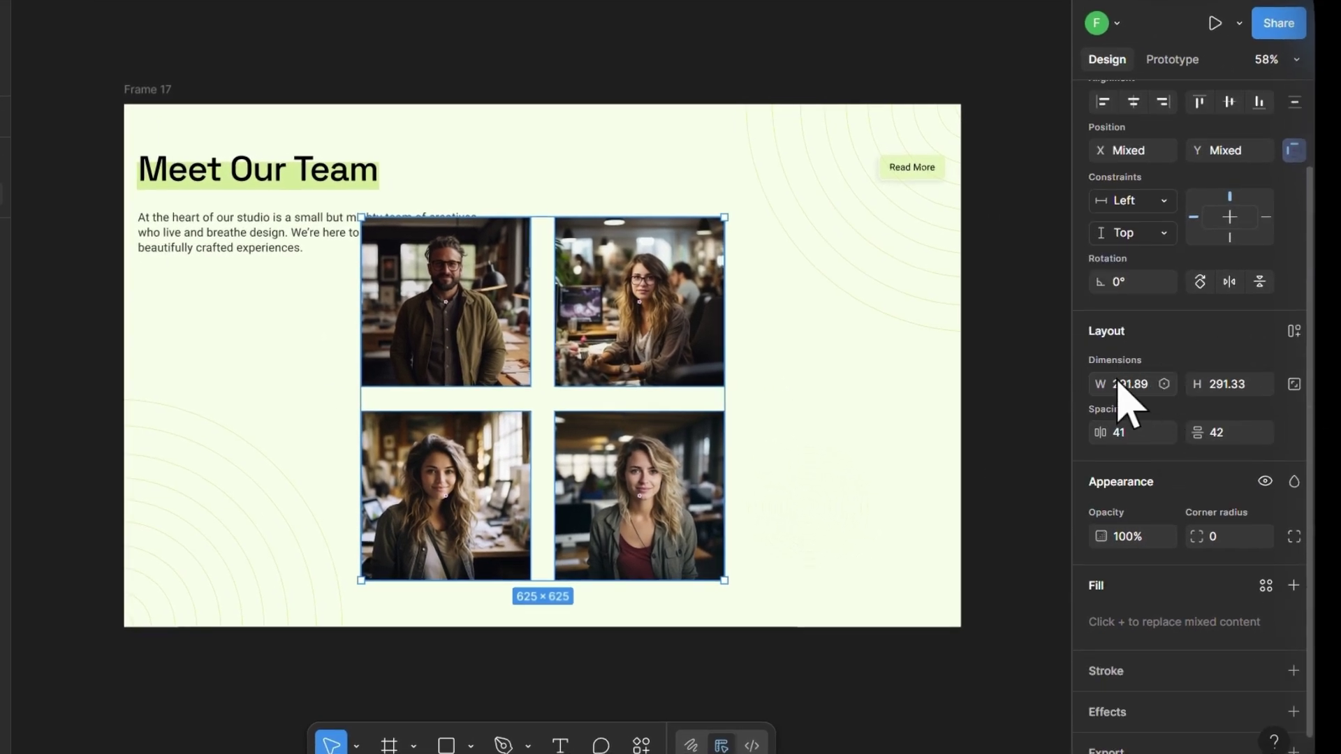
Step: Resize the four selected portrait images to 660 wide and 457 high
key("Return")
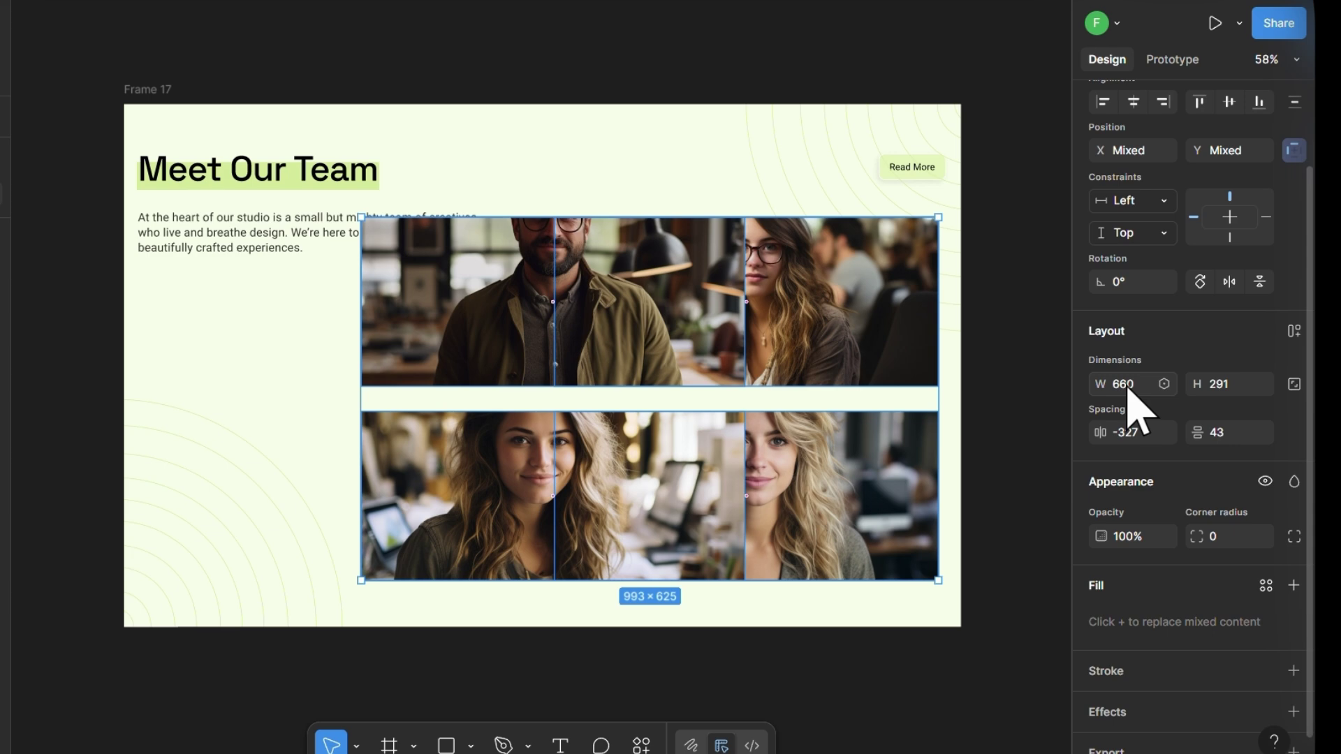
left_click(1241, 382)
type("457")
key("Return")
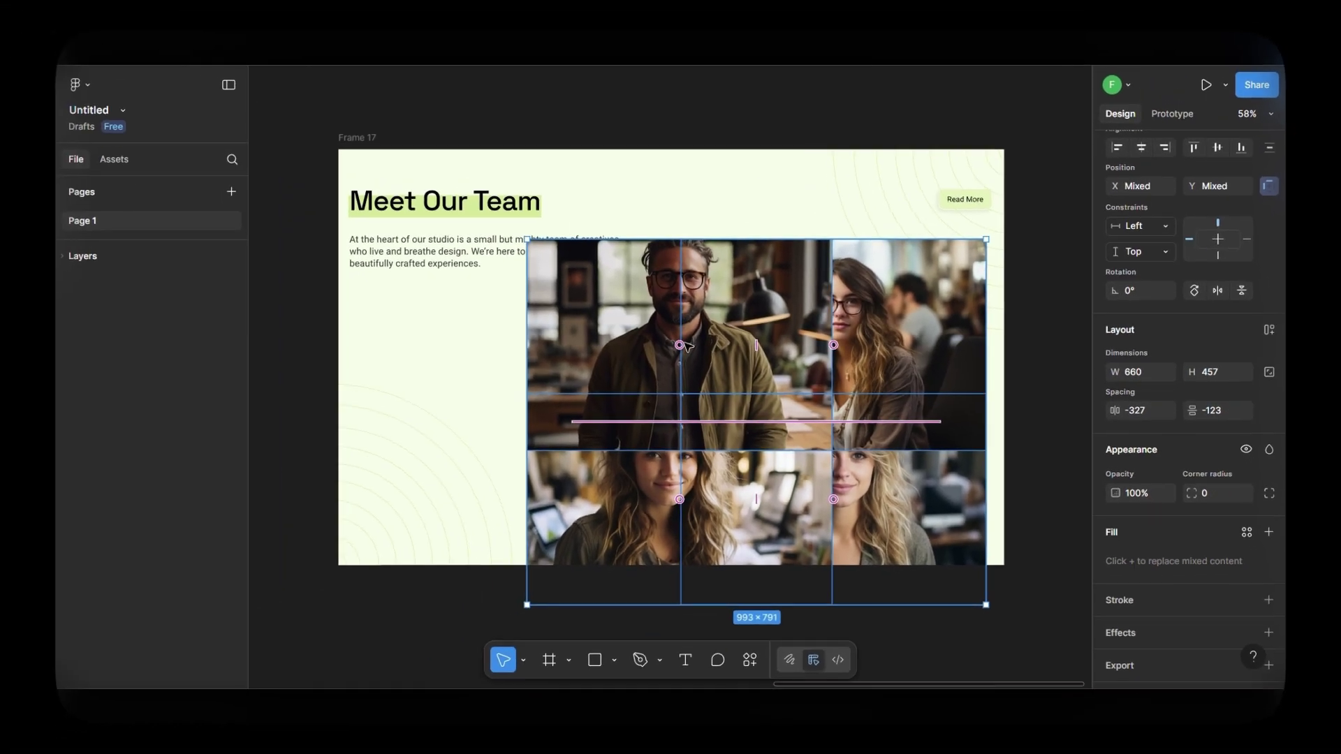
Step: Move the four portraits out below the team frame and spread them into a two-by-two grid without overlaps
scroll(618, 270, "down", 3)
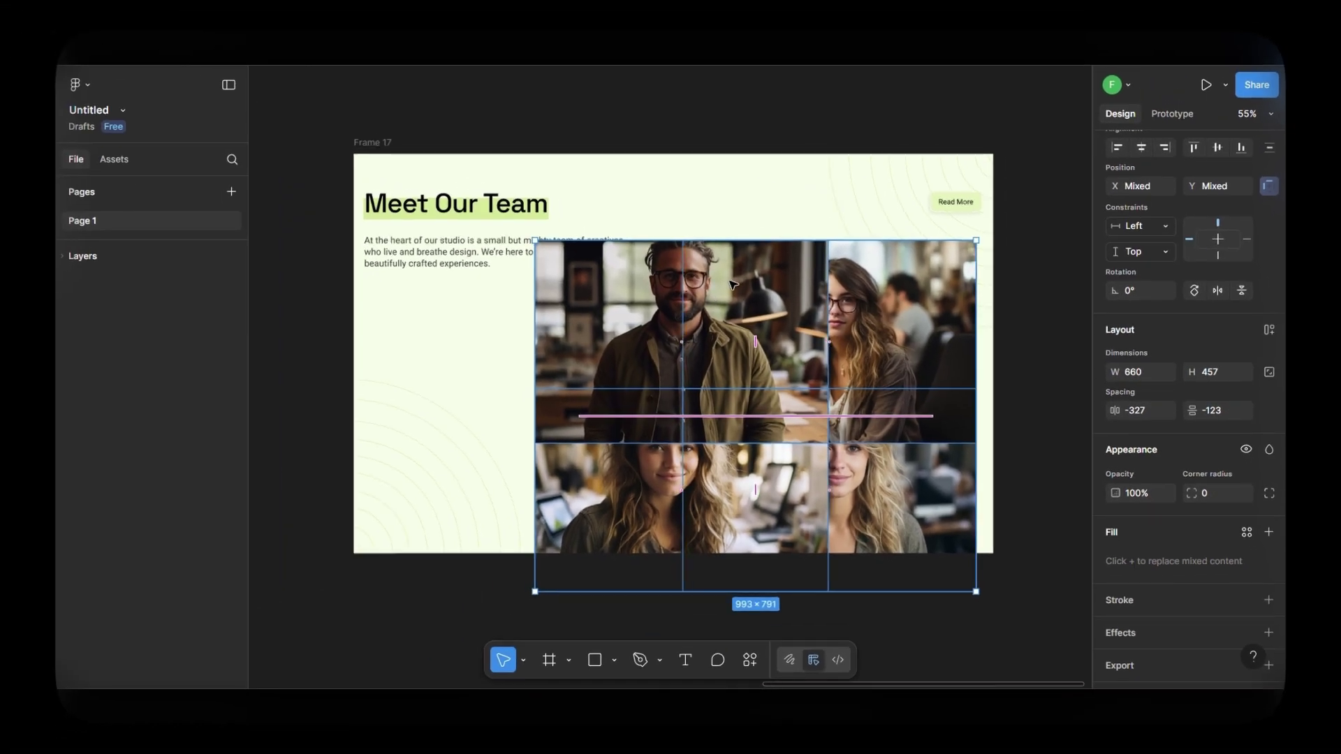
scroll(731, 282, "down", 1)
left_click_drag(731, 302, 622, 452)
scroll(626, 455, "down", 3)
left_click(857, 379)
left_click_drag(694, 326, 825, 331)
left_click_drag(726, 462, 836, 505)
left_click_drag(617, 497, 573, 525)
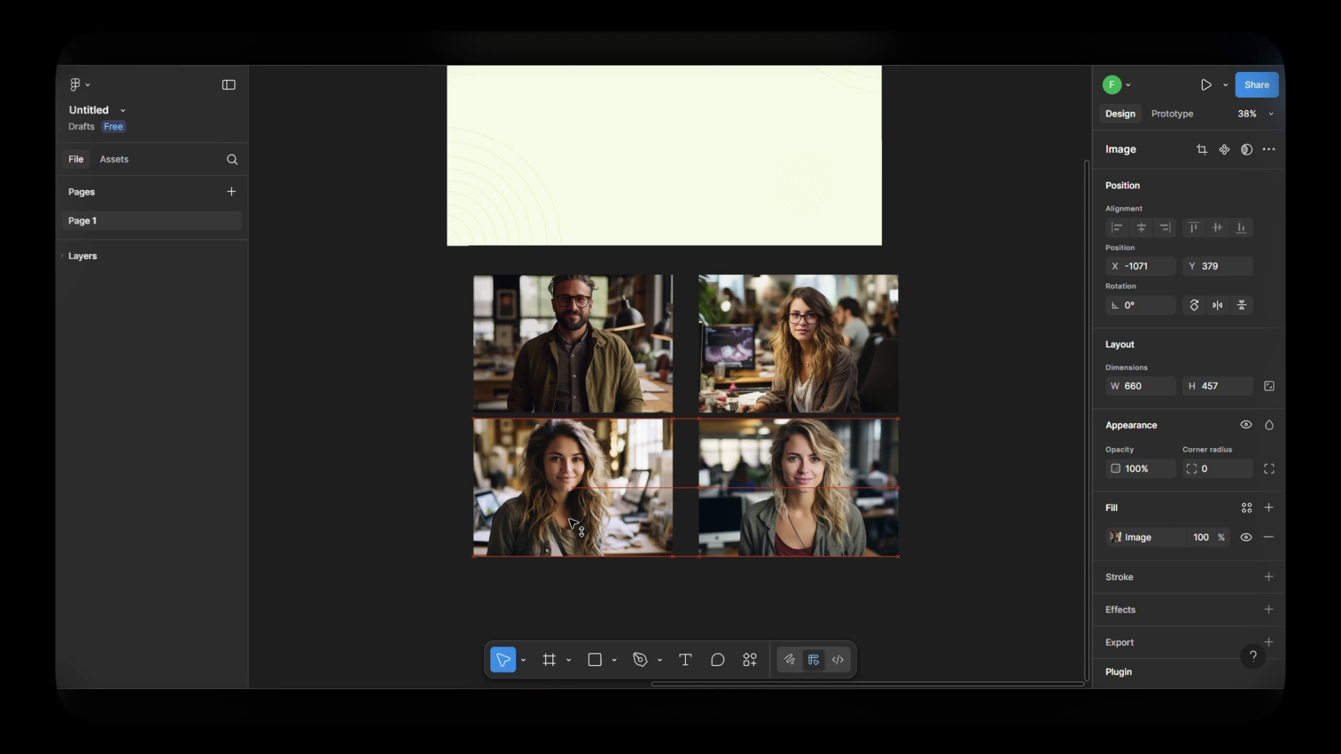
left_click(944, 436)
scroll(945, 423, "down", 1)
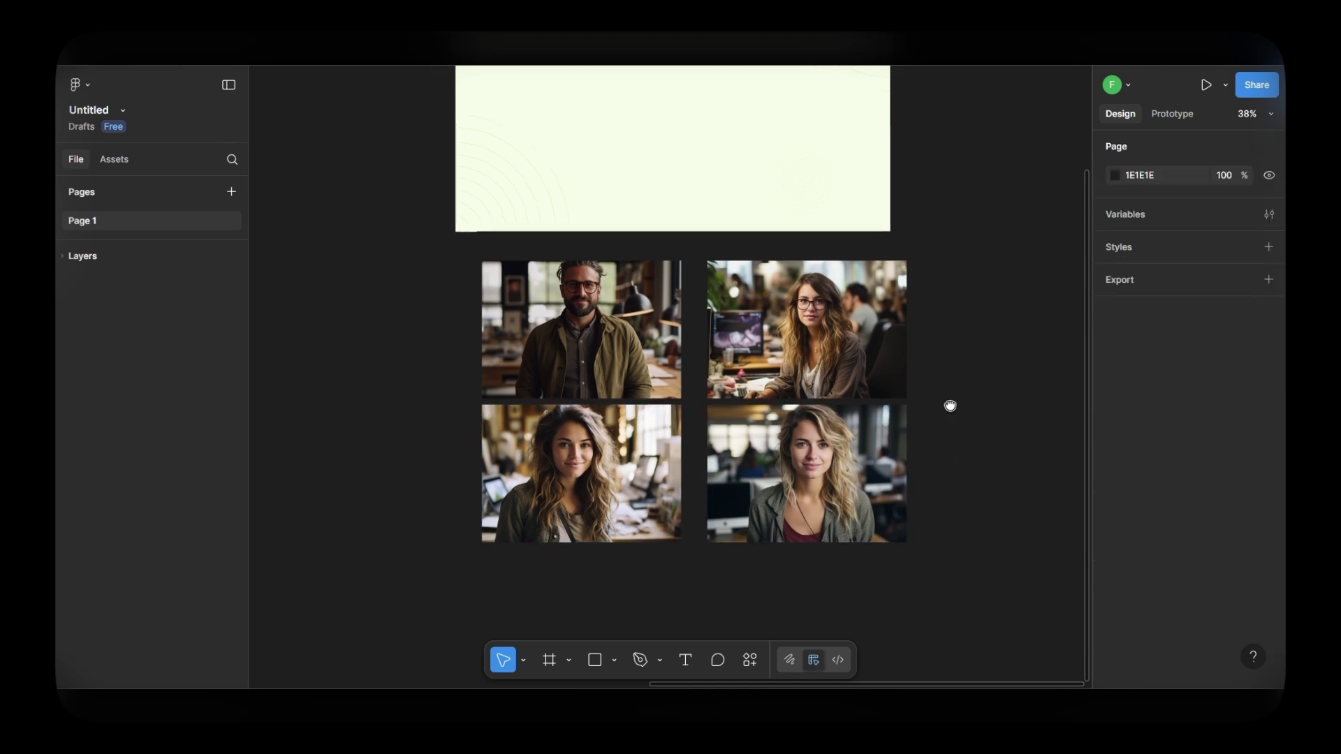
Step: Round the corners of all four portrait images with a corner radius of 49
left_click_drag(408, 285, 967, 557)
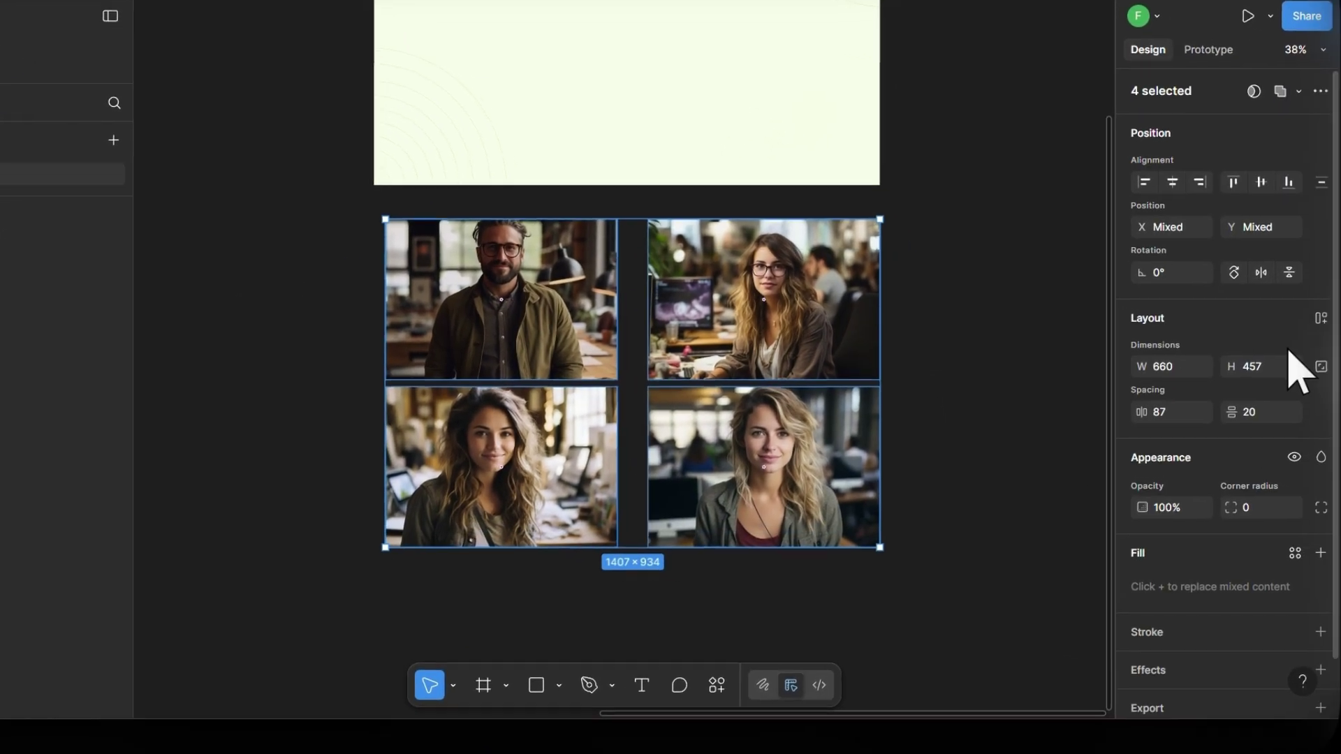
scroll(1312, 374, "down", 1)
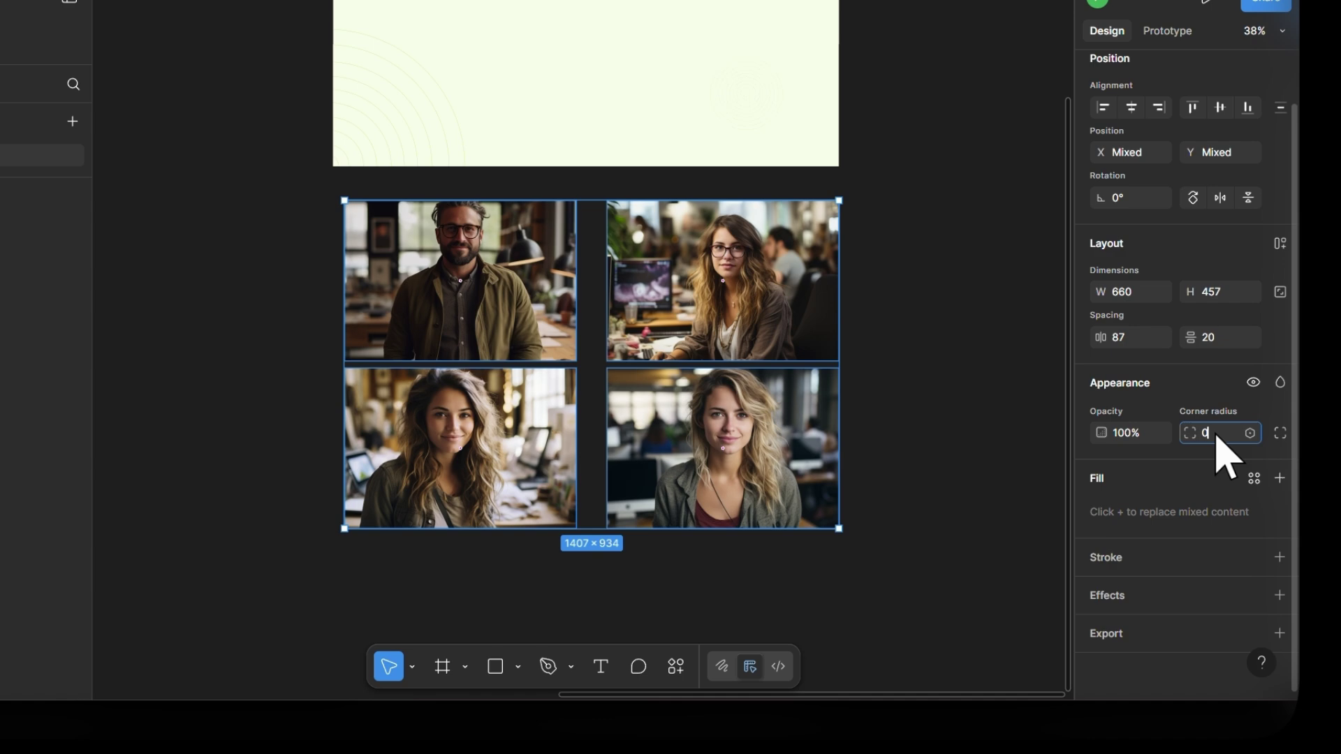
left_click(1216, 435)
type("40")
left_click(922, 440)
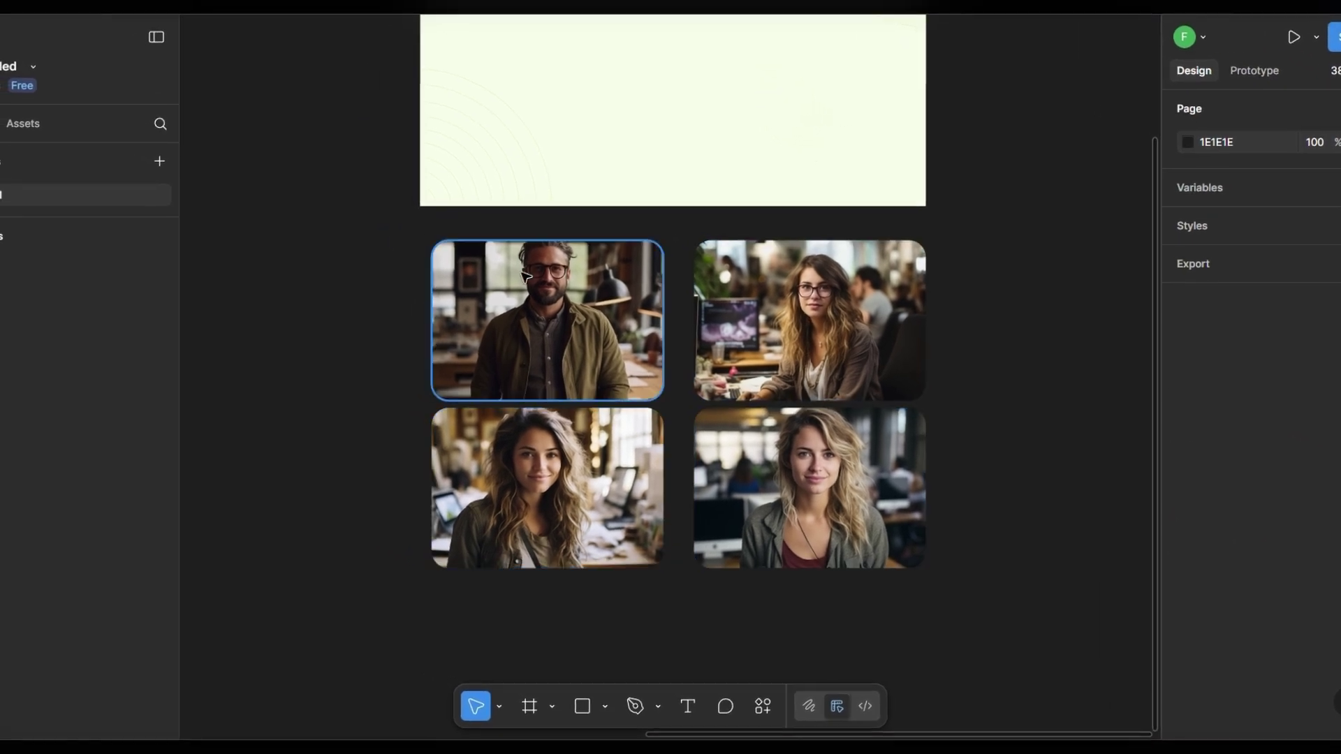
Step: Raise the exposure of the man's portrait slightly, switch its image fill to Crop, and reposition it so his whole head fits inside
left_click(549, 313)
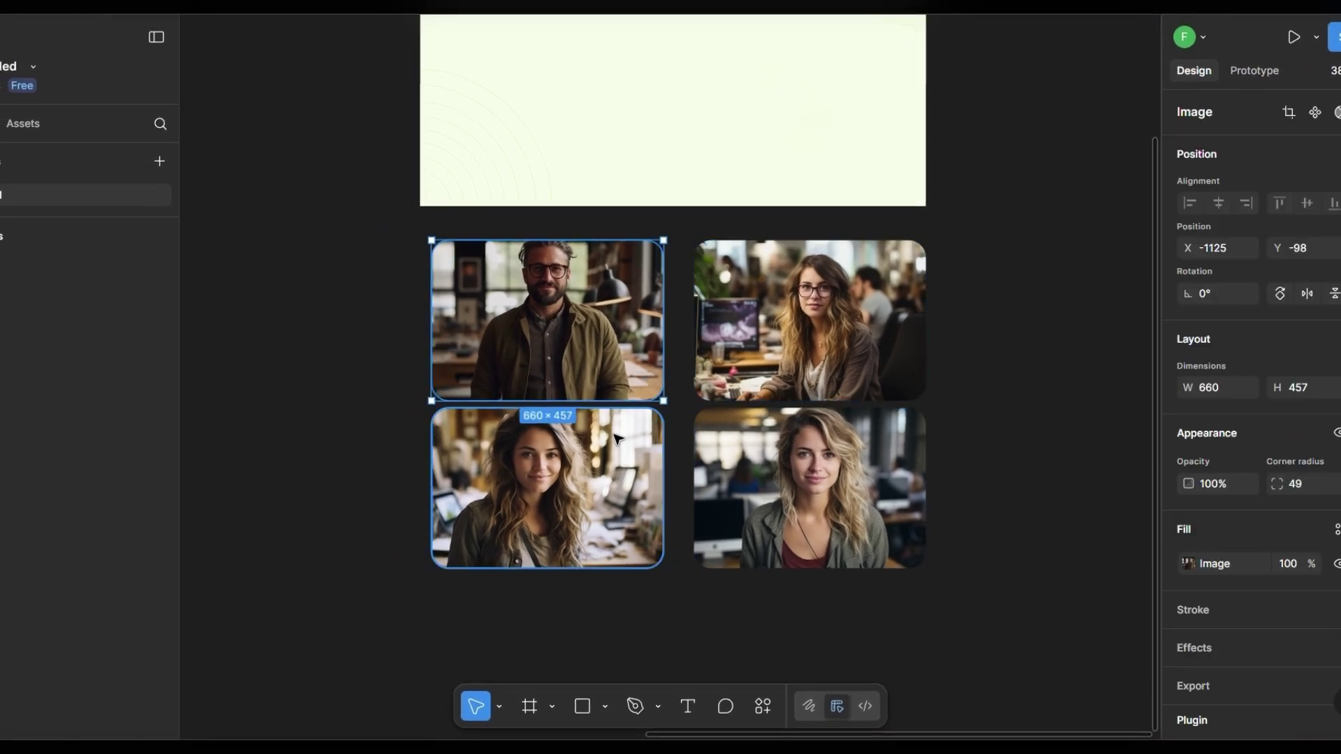
scroll(1176, 443, "down", 3)
left_click(1187, 458)
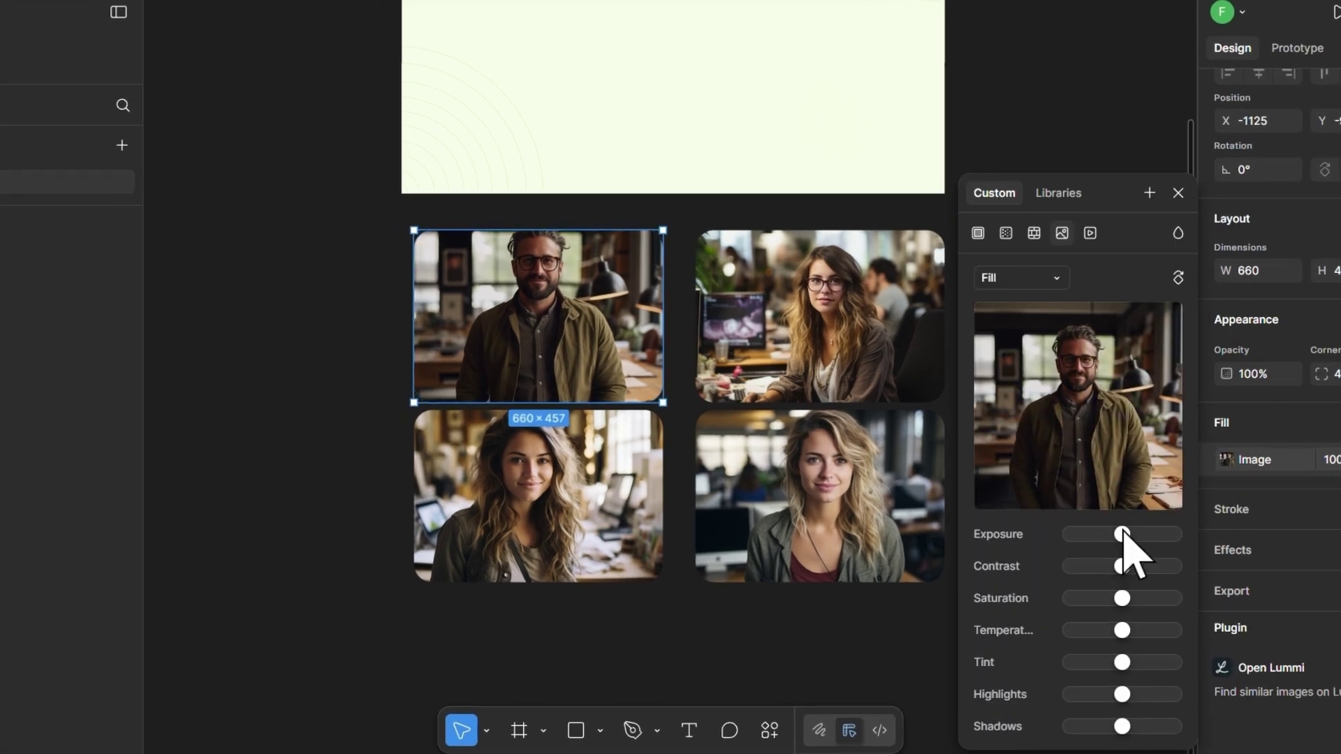
left_click_drag(1123, 534, 1130, 535)
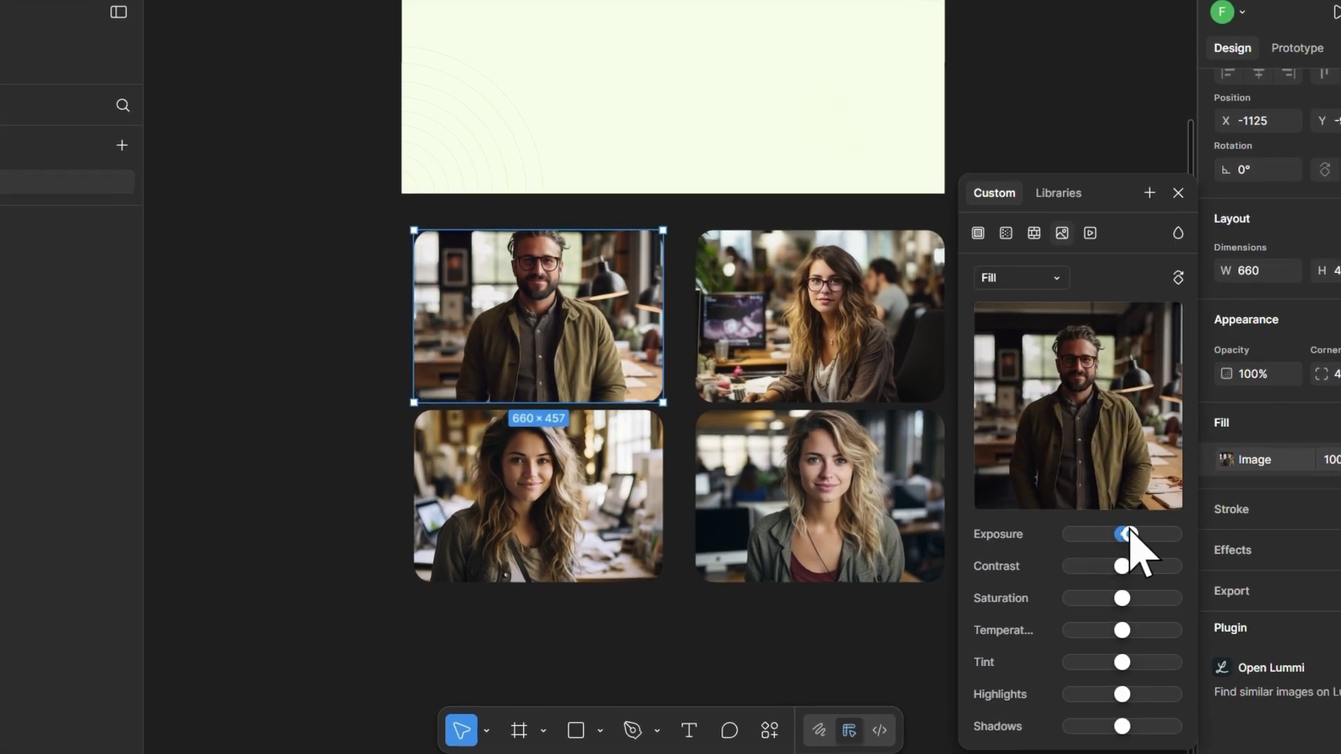
left_click(1034, 278)
left_click(1032, 327)
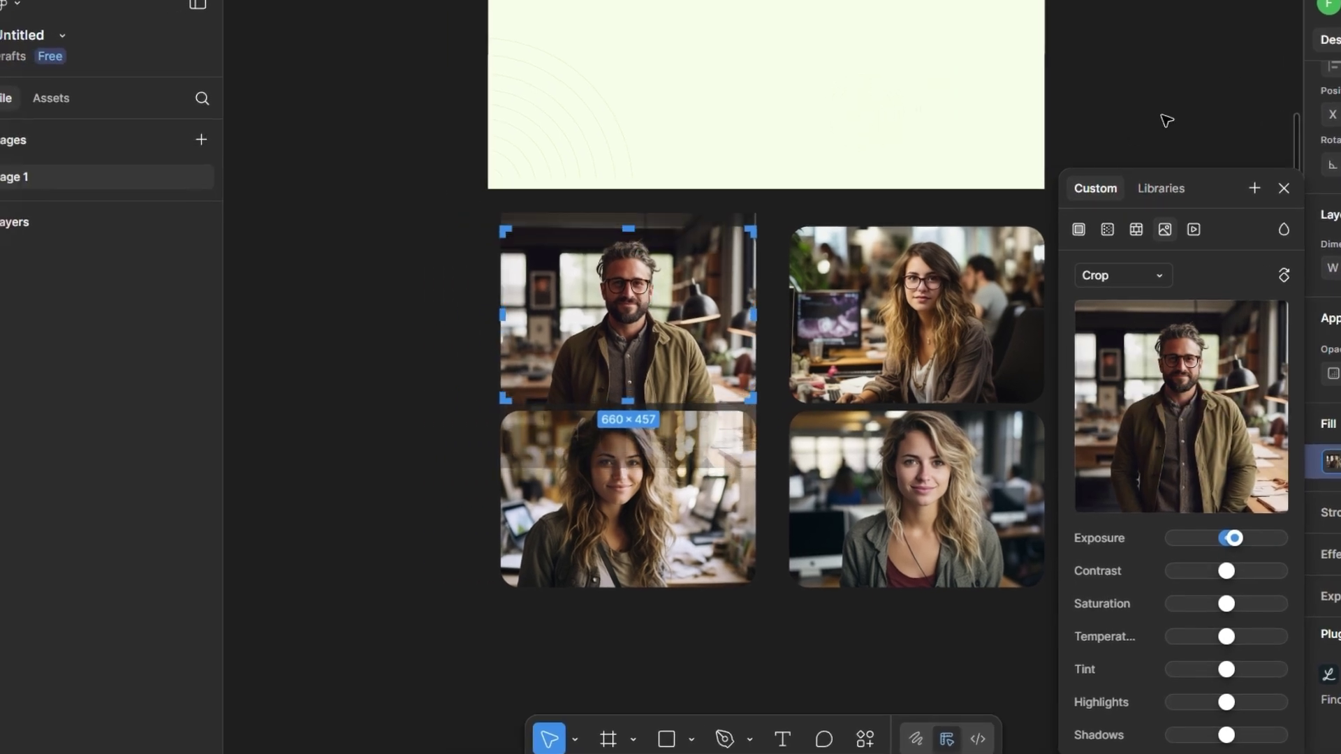
key("Escape")
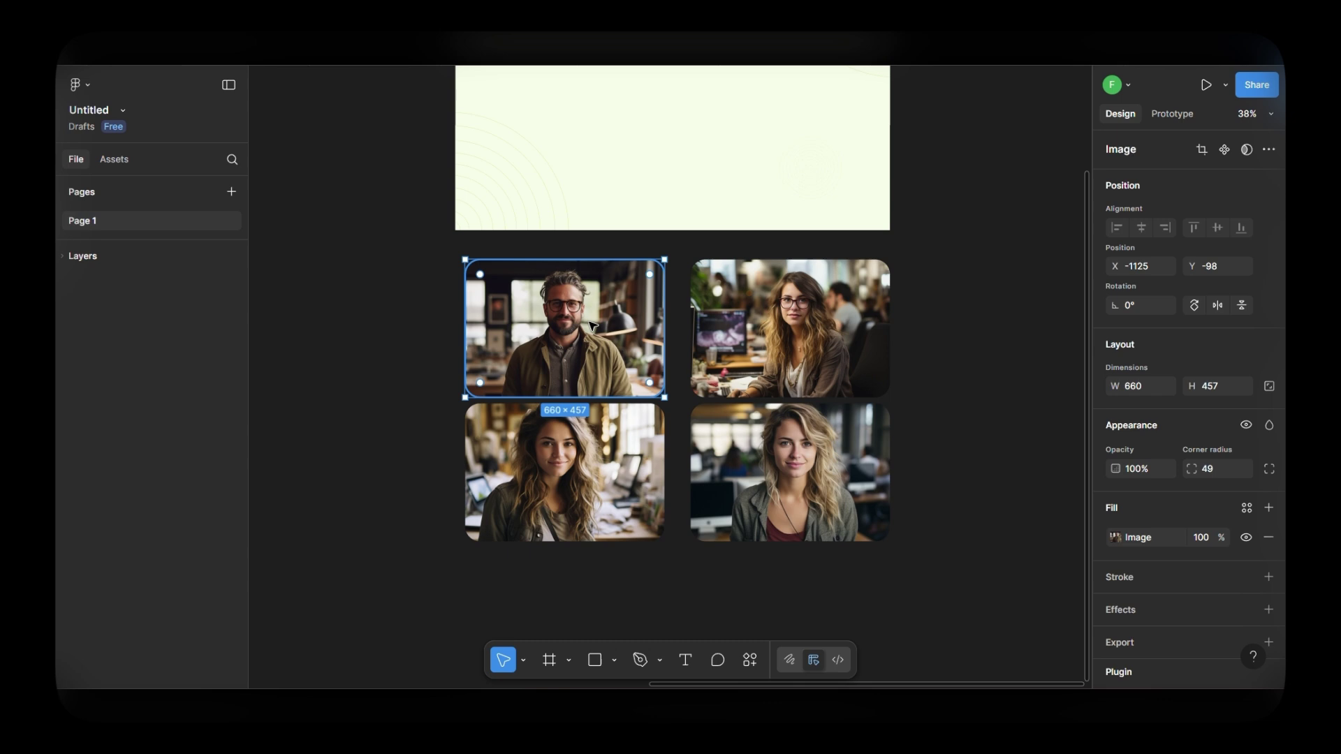
Step: Paste the name and Founder & Creative Director caption onto the man's portrait, combine them with auto layout, and align the caption bottom left
key("ctrl+v")
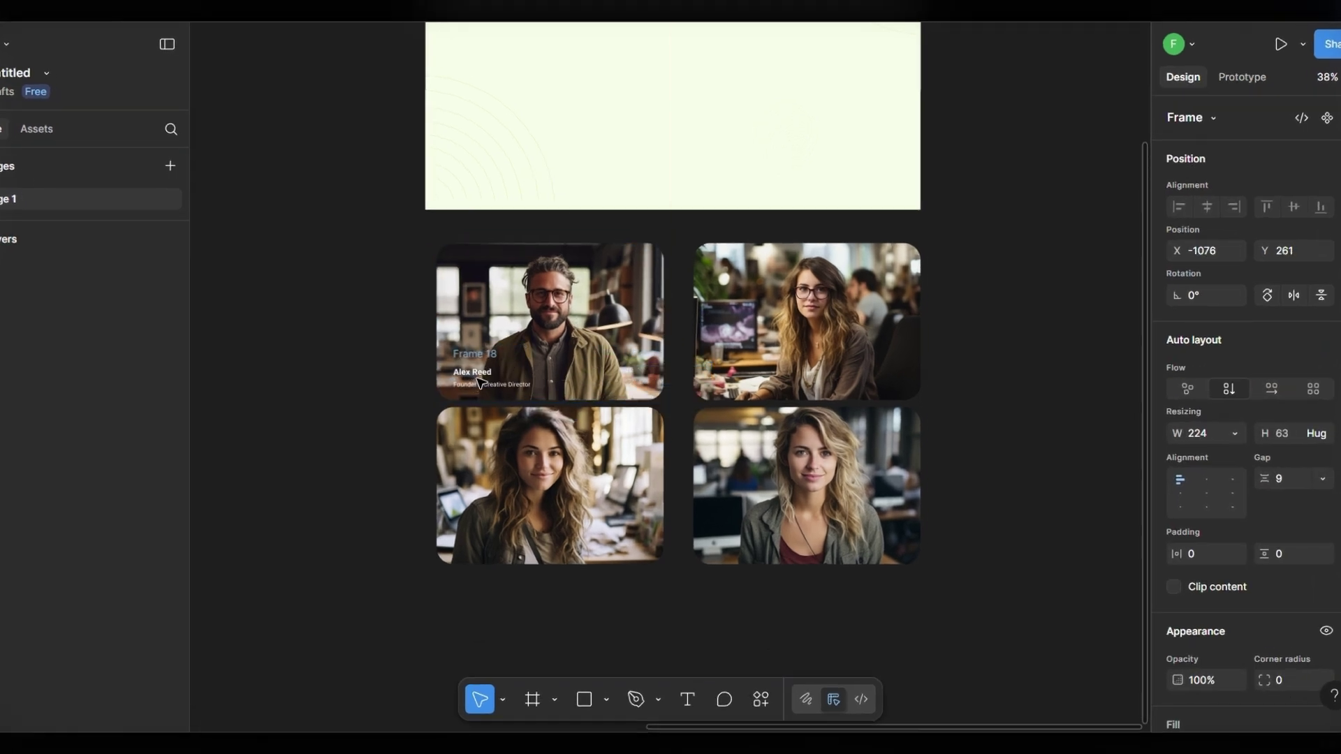
left_click(616, 313, "shift")
key("shift+a")
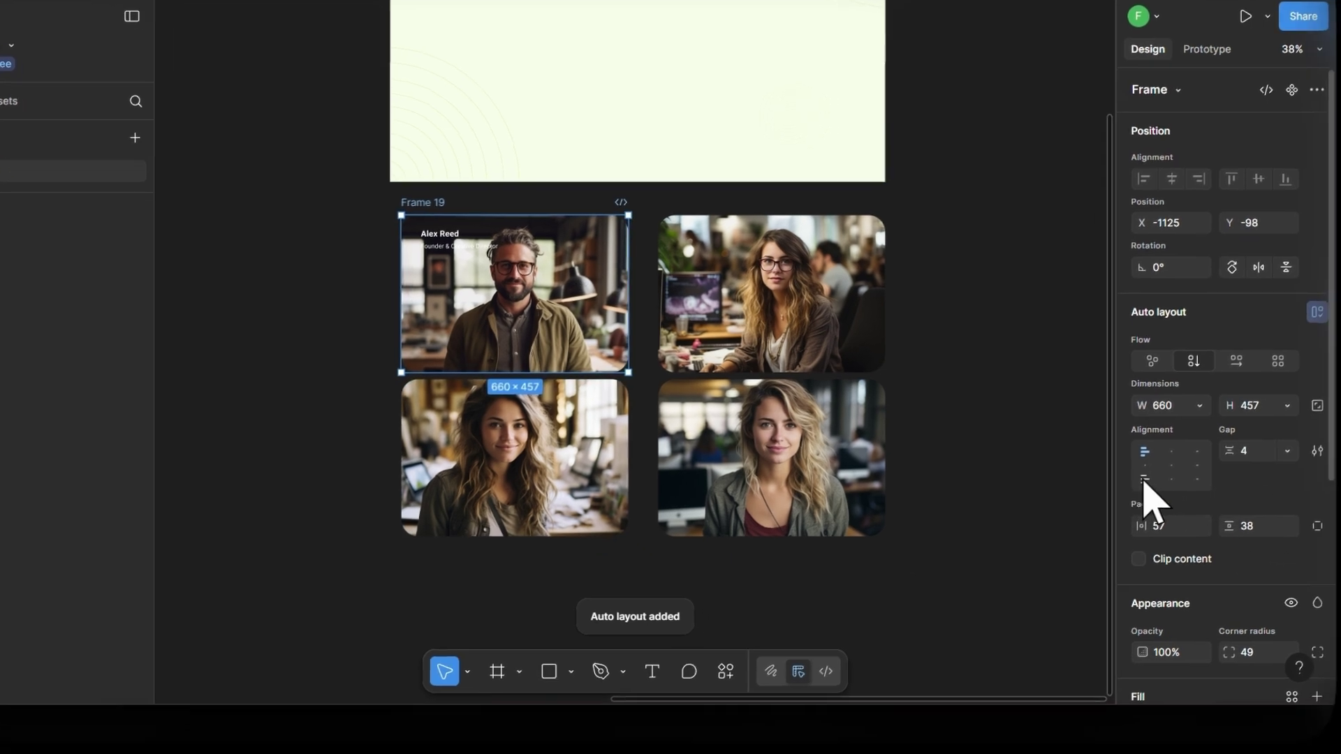
left_click(1181, 507)
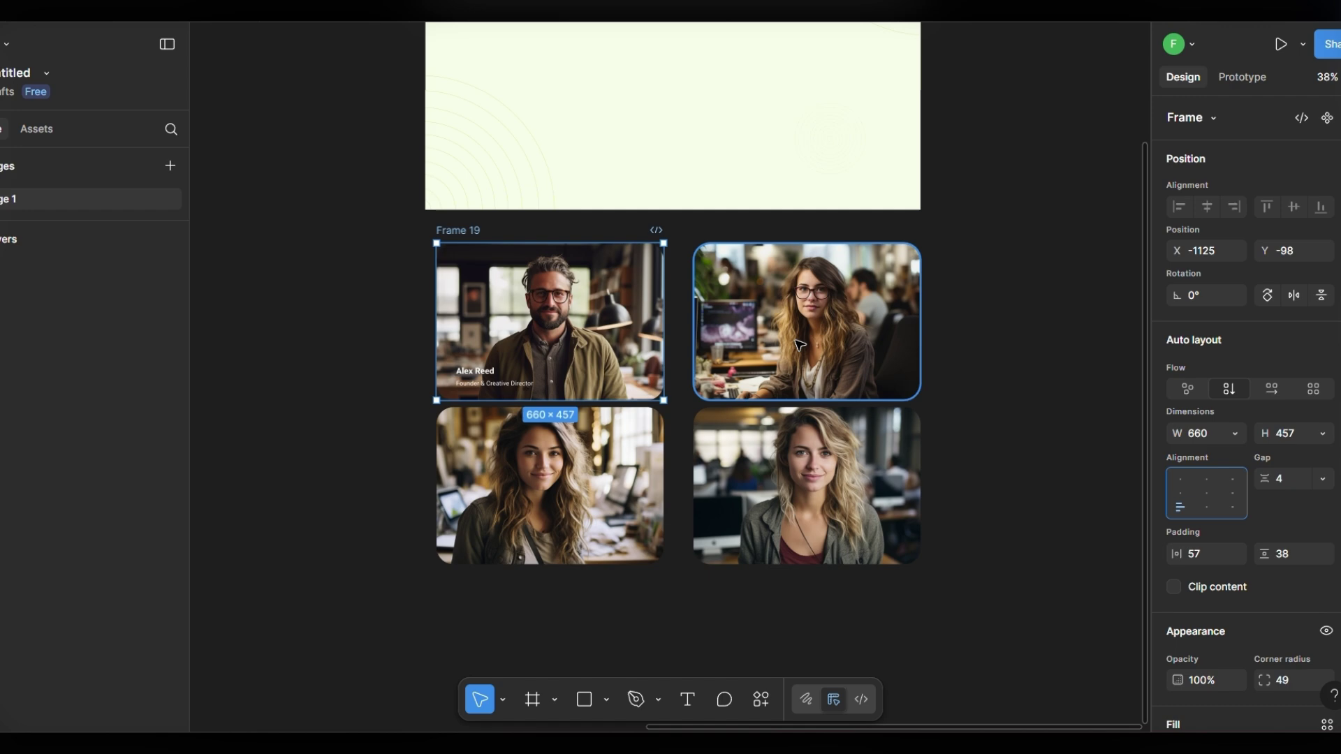
Step: Paste the Senior UX Designer caption onto the portrait of the woman with glasses and combine both with auto layout
left_click(750, 341)
key("ctrl+v")
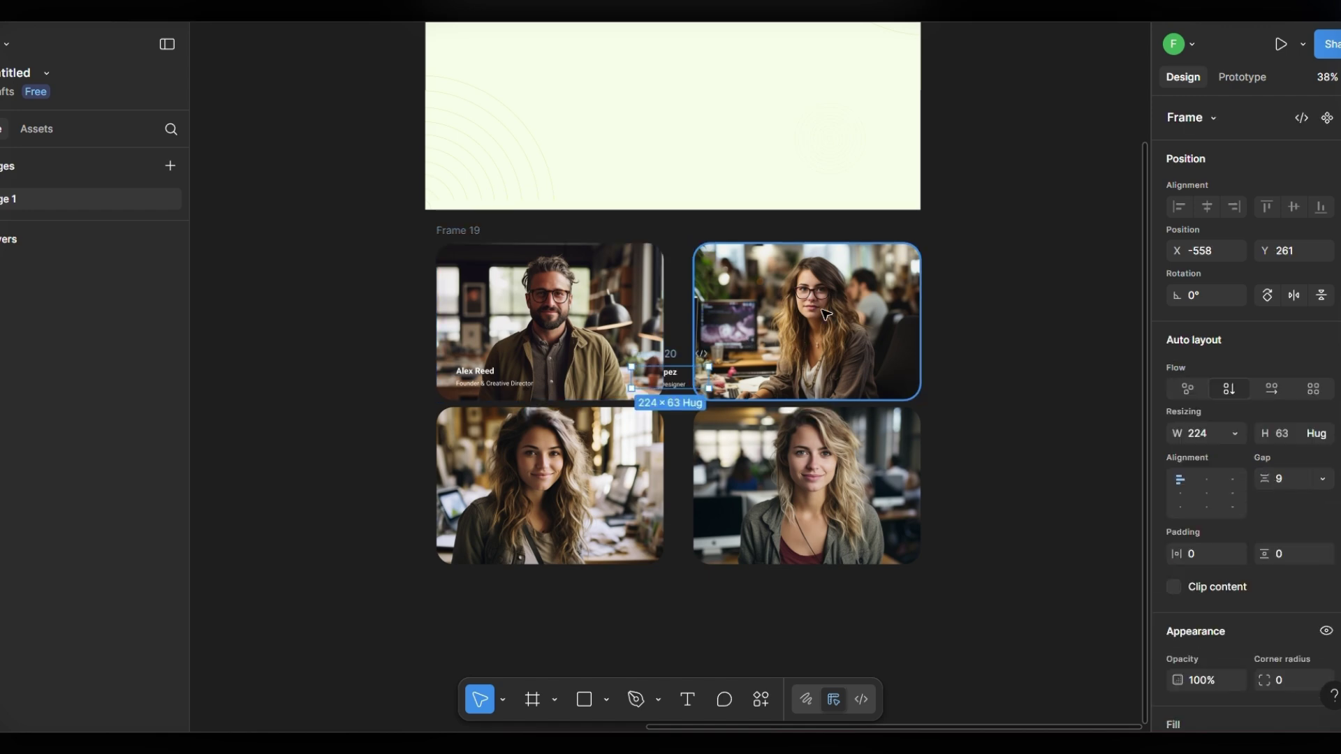
left_click(727, 343, "shift")
left_click(682, 353)
left_click_drag(685, 370, 798, 331)
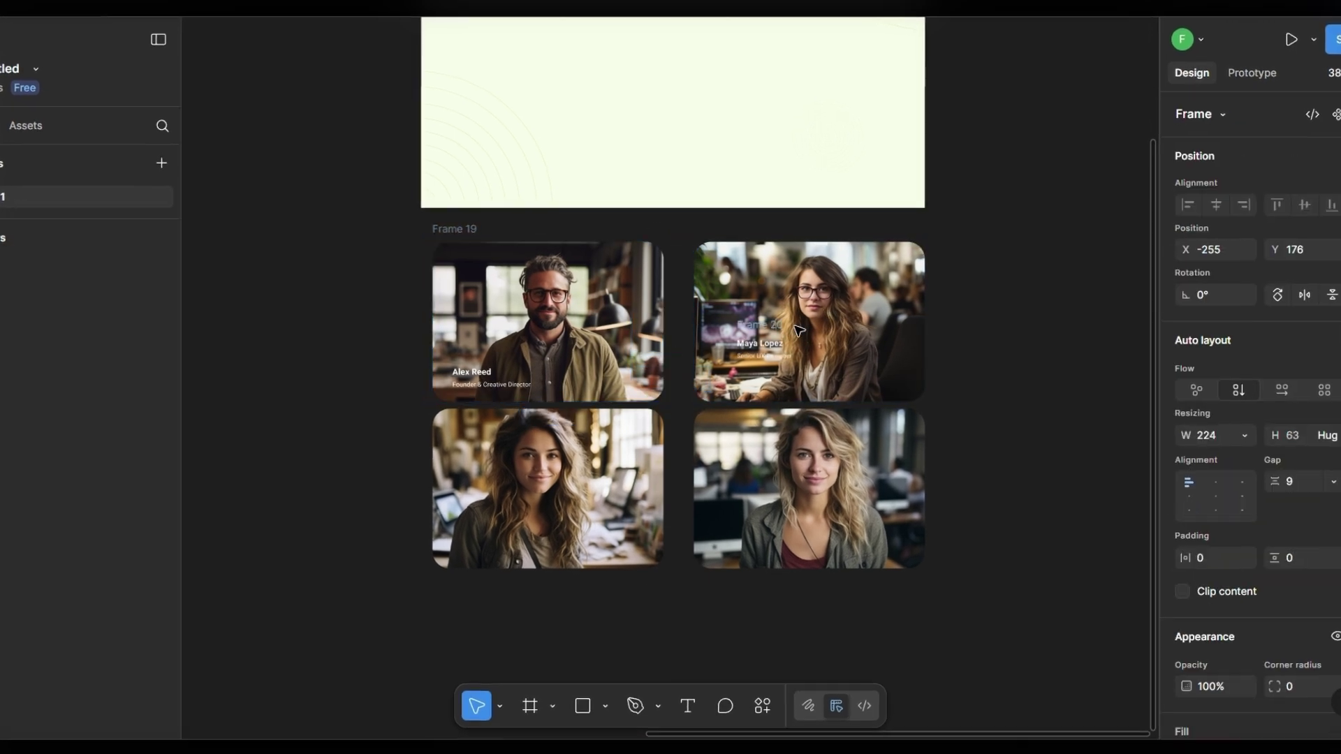
left_click(798, 330, "shift")
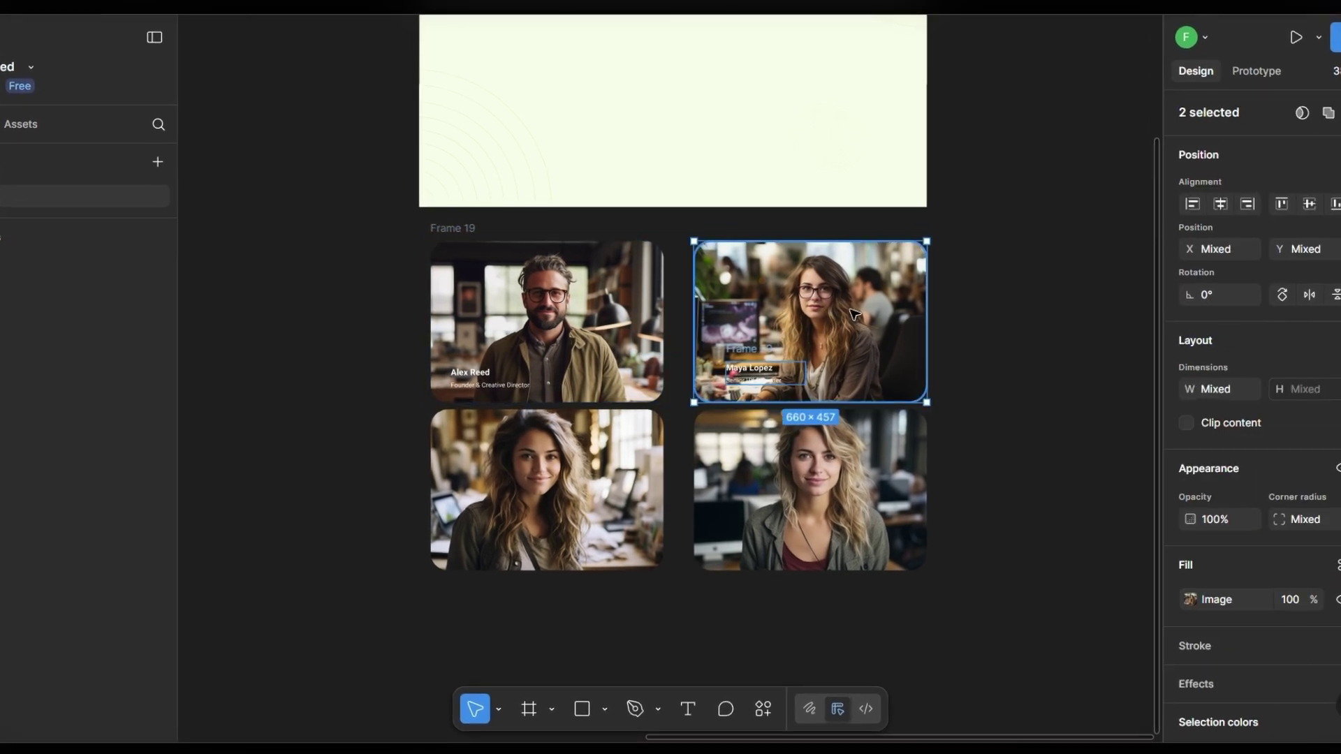
key("shift+a")
Step: Align the second card's caption bottom left with 56 horizontal and 48 vertical padding, matching the first card's layout
left_click(1214, 562)
key("Down")
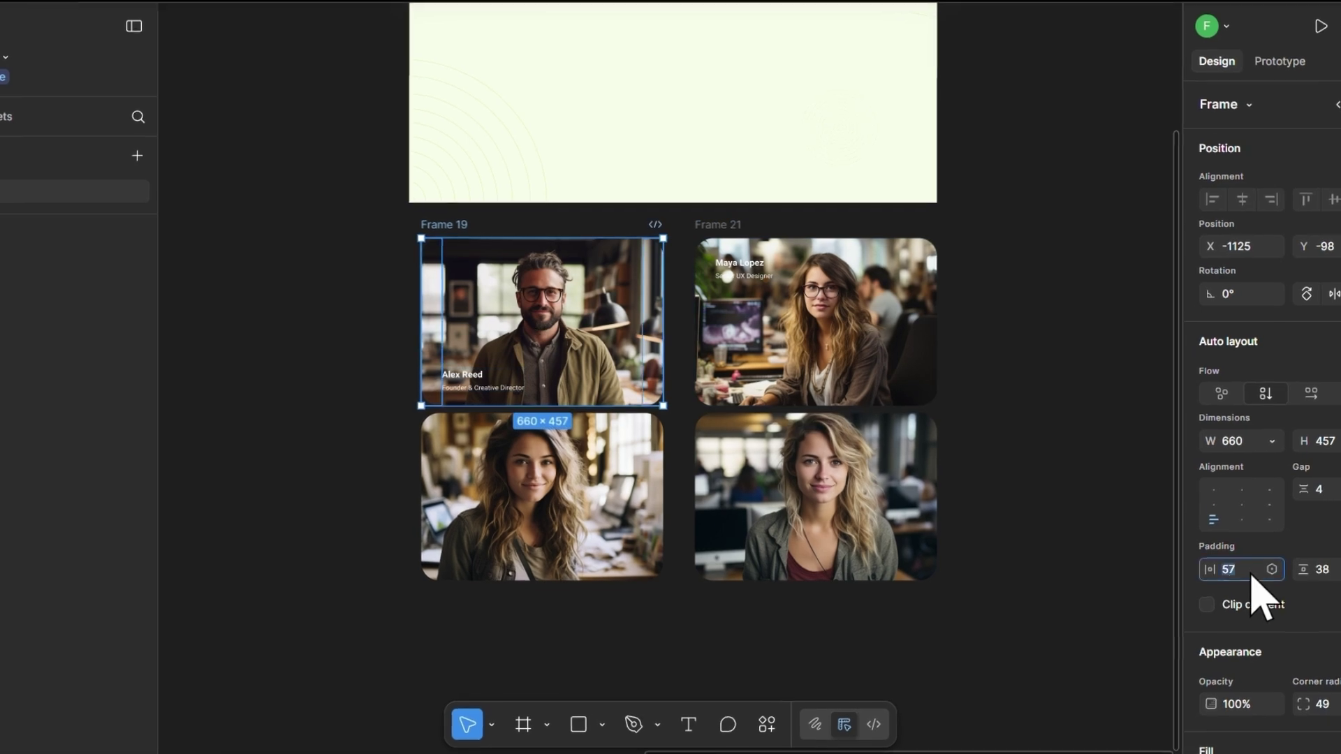
key("Down")
left_click(853, 280)
left_click(1223, 523)
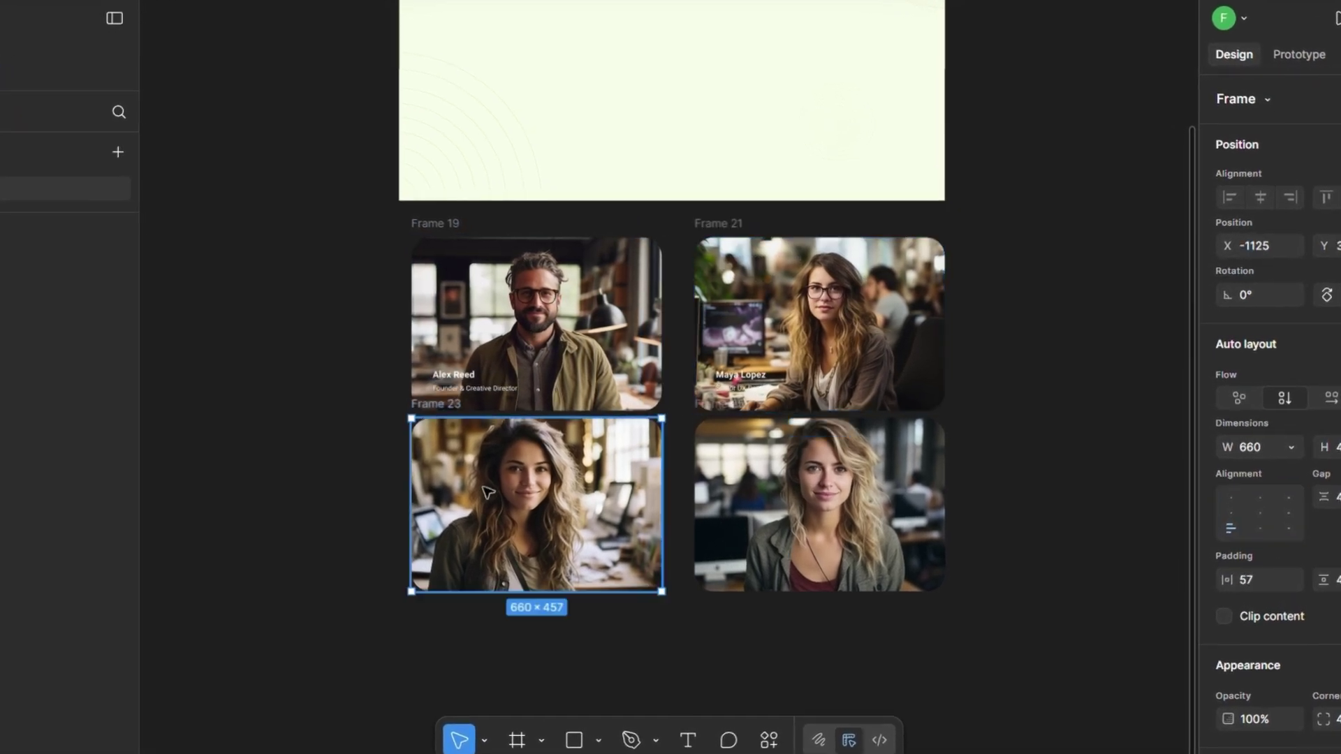
Step: Add the Visual Designer and Content Strategist name captions to the bottom left of the two lower portrait cards
type("Talia Nguyen Visual Designer")
left_click(723, 542)
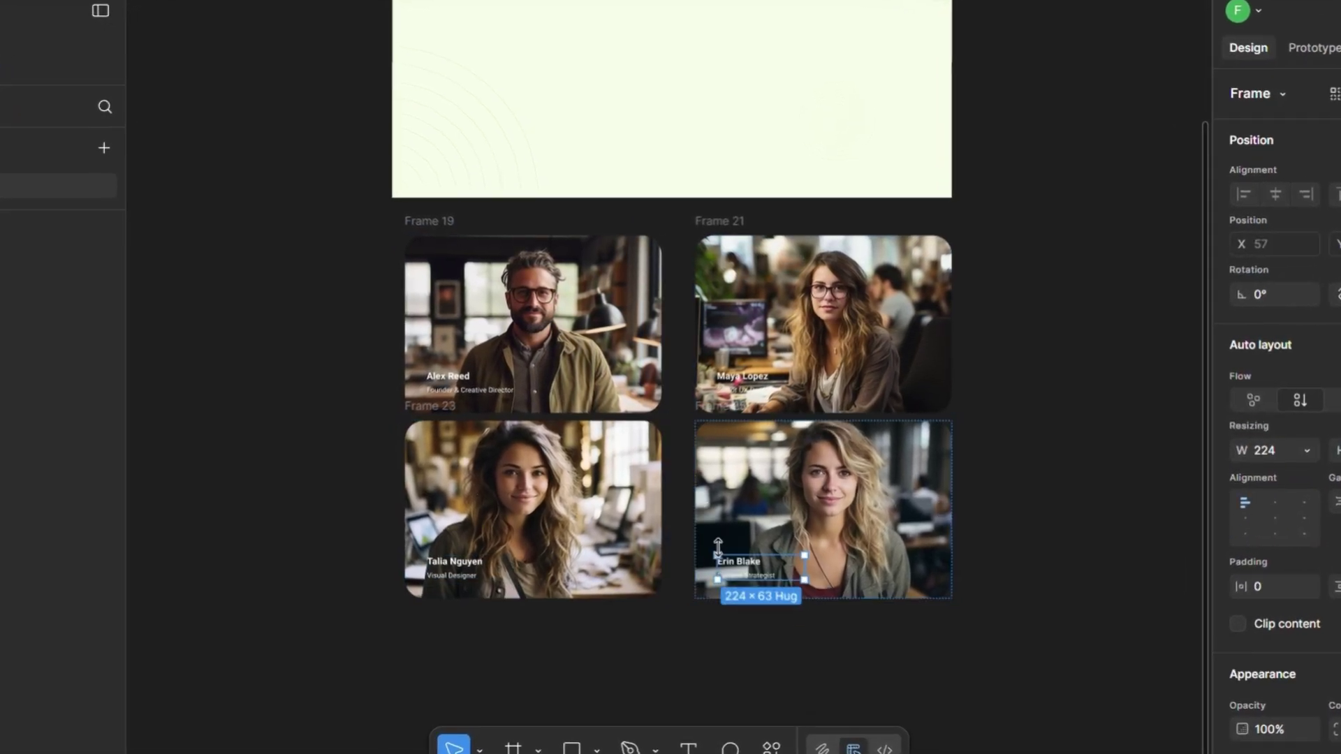
left_click(1061, 530)
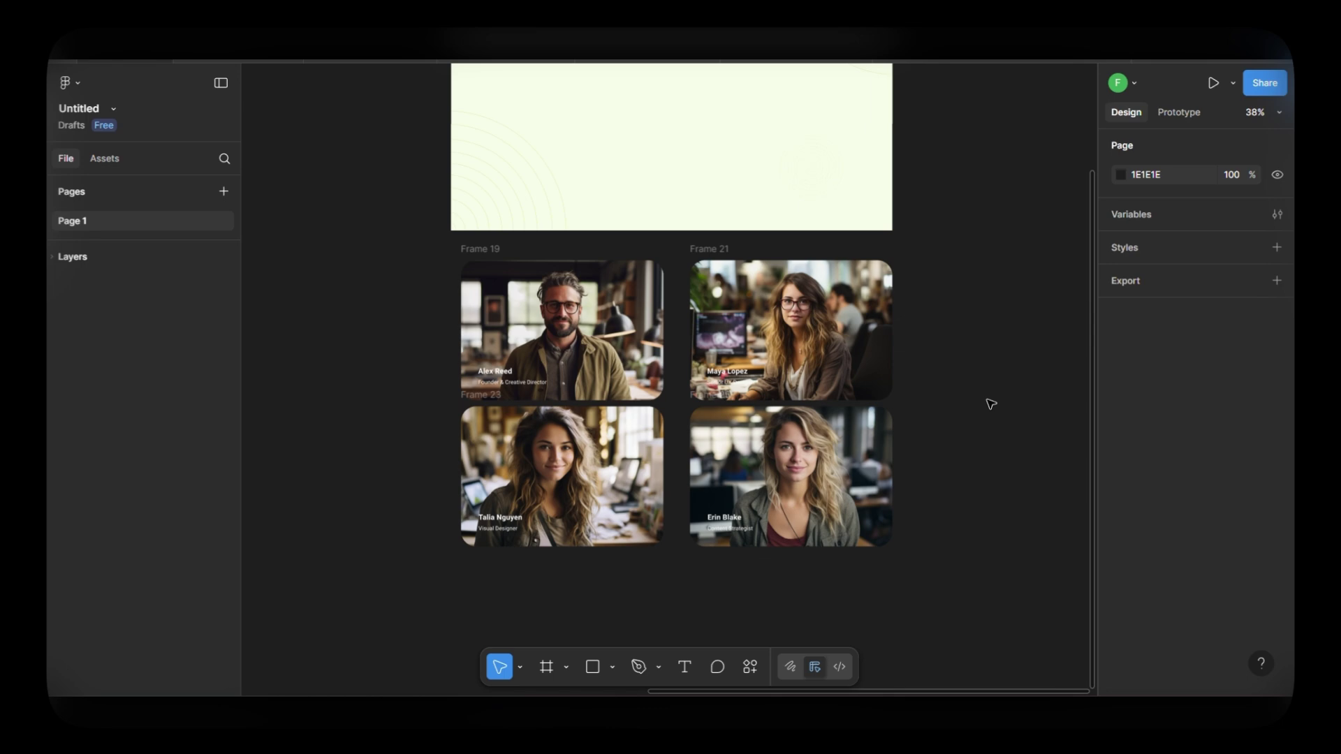
Step: Move the Visual Designer and Content Strategist cards beside the upper two so all four cards form one row
scroll(1083, 423, "down", 2)
scroll(596, 521, "up", 1)
left_click(579, 489)
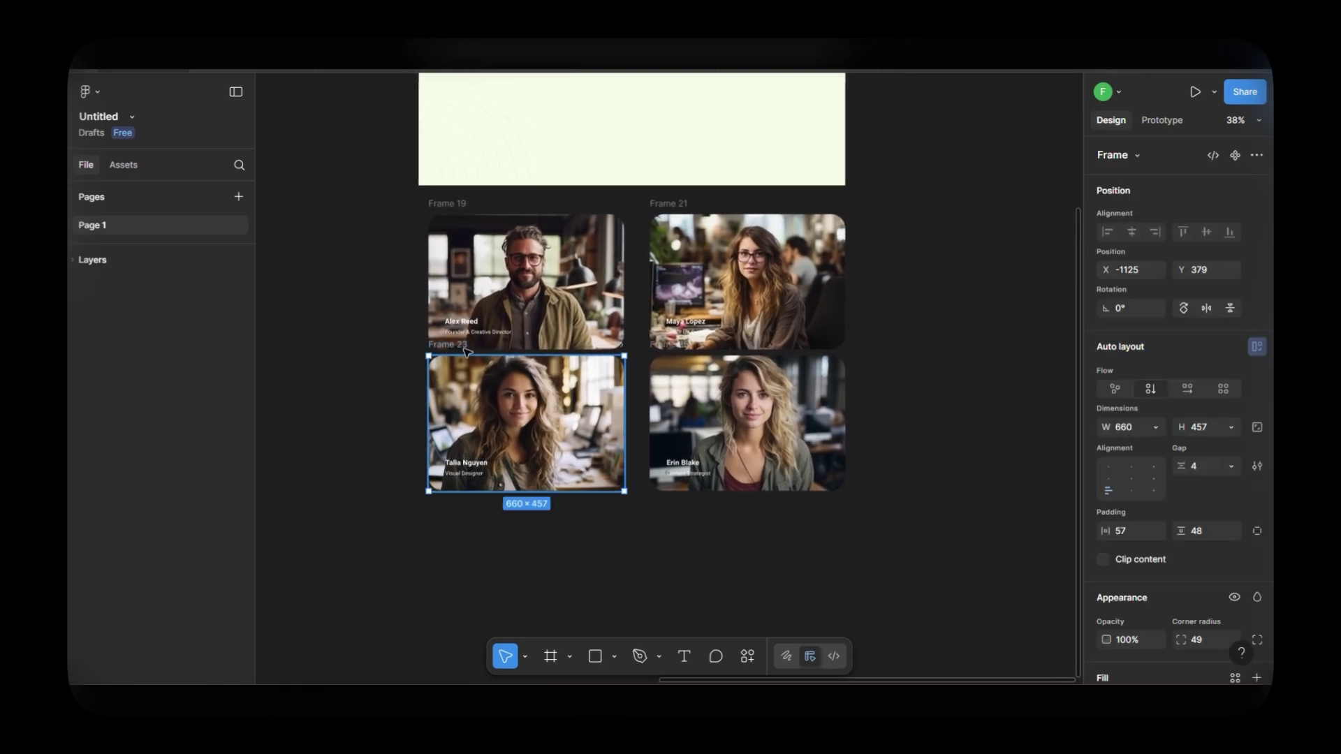
left_click_drag(579, 489, 1025, 346)
scroll(589, 424, "down", 2)
scroll(587, 422, "left", 2)
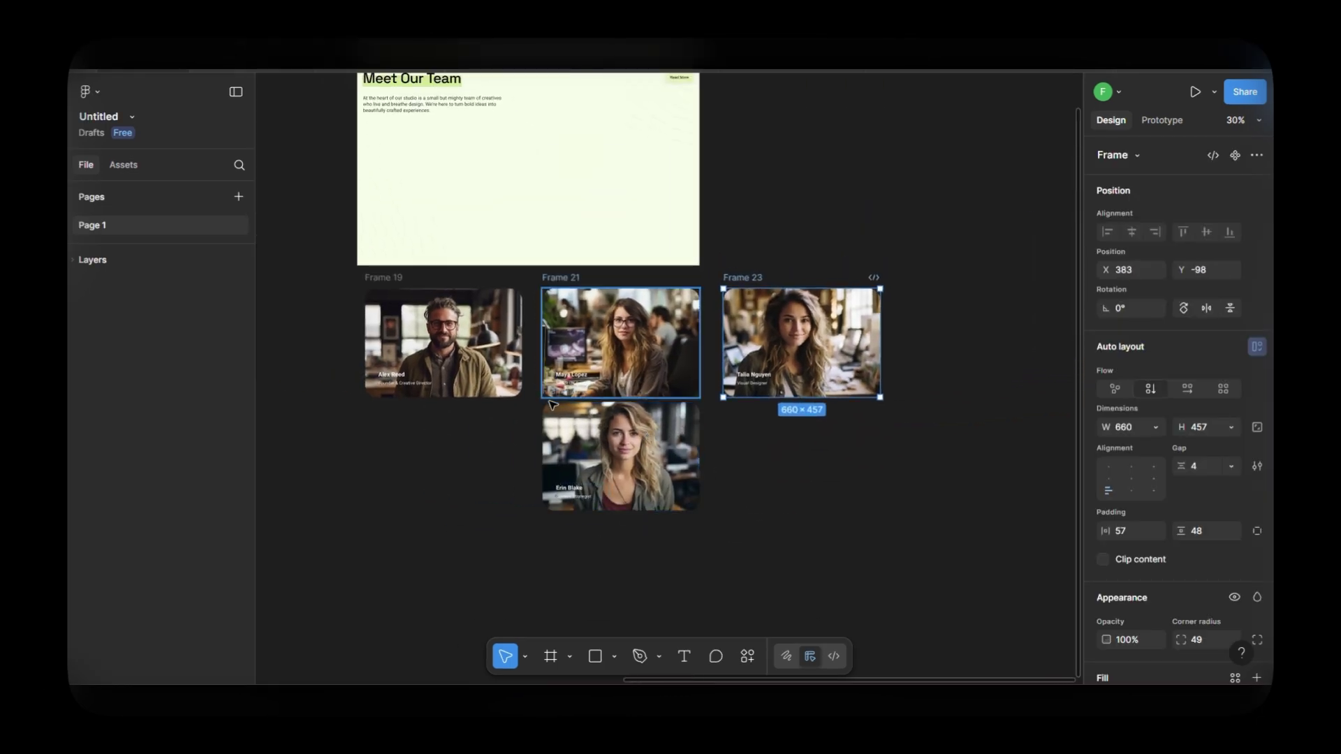
left_click_drag(587, 424, 938, 310)
Step: Combine the four cards into a horizontal auto layout row with a gap of 16
scroll(937, 309, "up", 2)
left_click_drag(278, 331, 905, 491)
left_click_drag(551, 497, 669, 504)
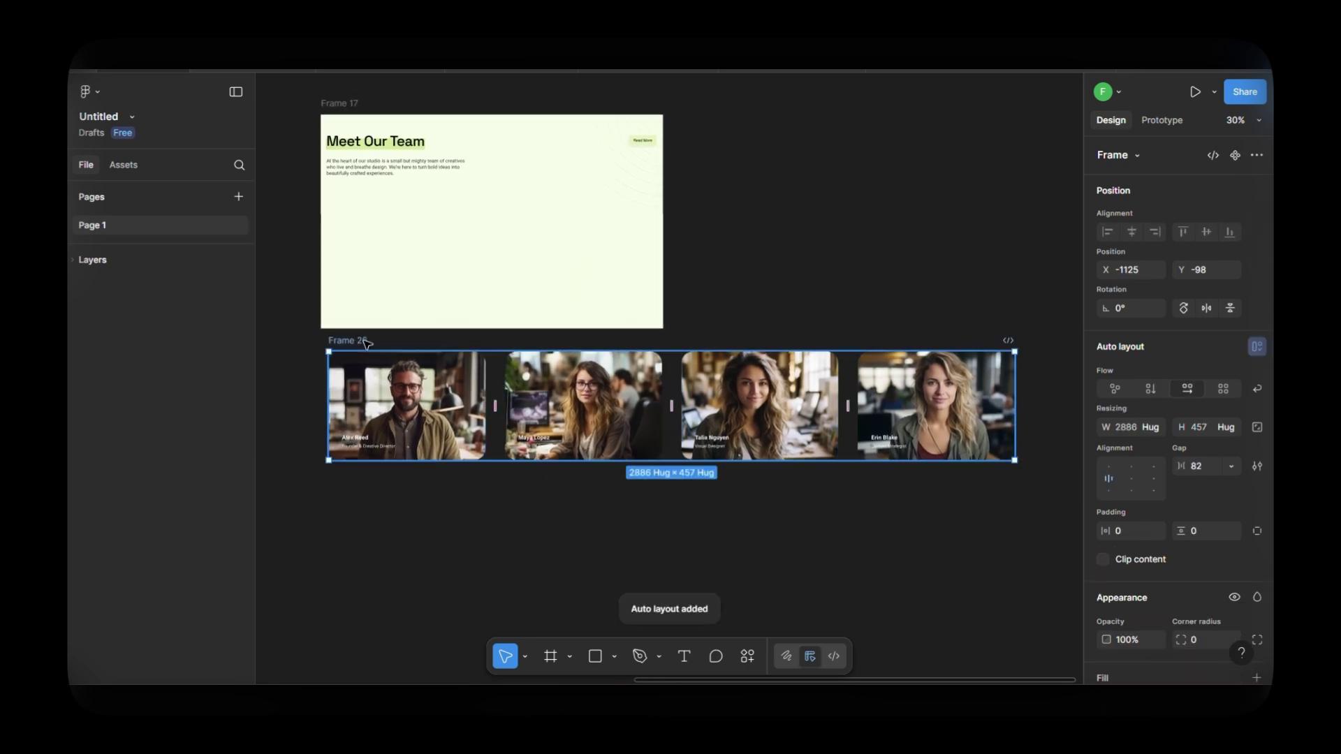
scroll(1188, 392, "down", 3)
left_click(1203, 311)
type("16")
Step: Set the last three cards' width to 220 and place the card row in the team frame at X 36, Y 347
left_click(615, 398)
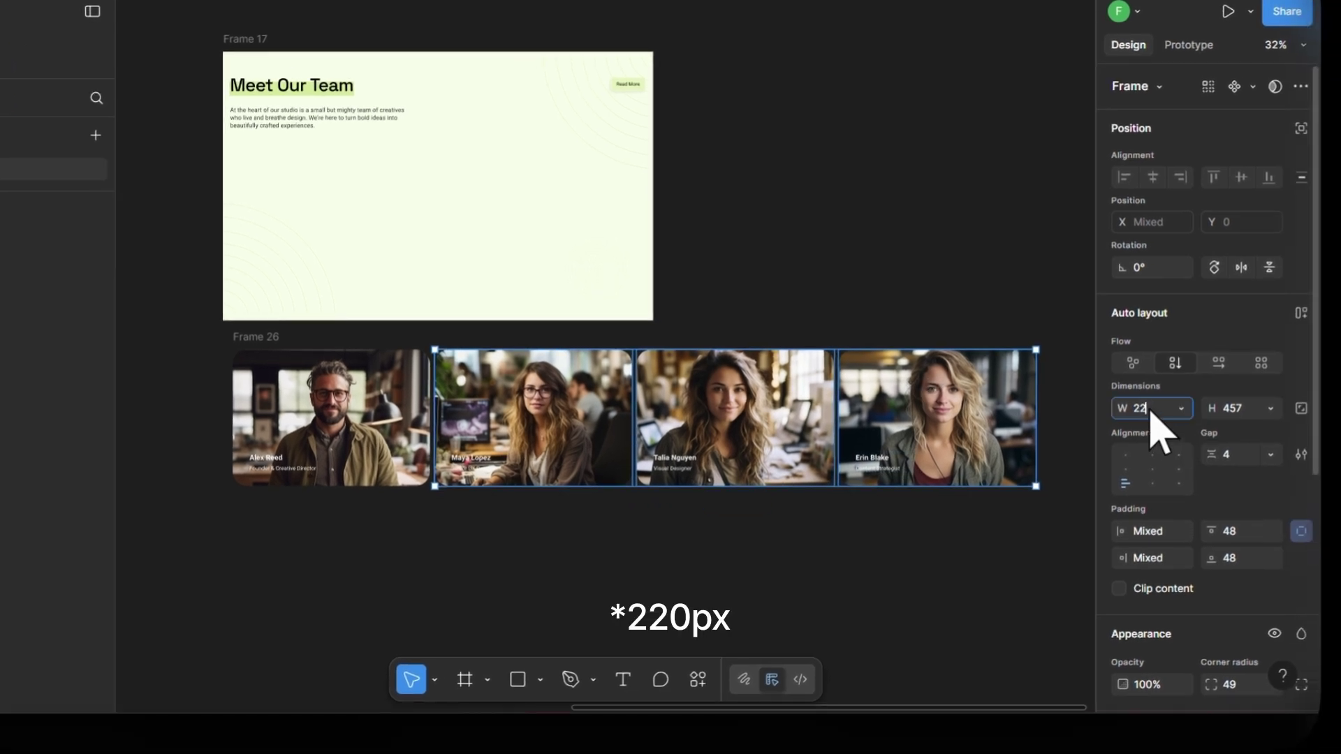
key("Return")
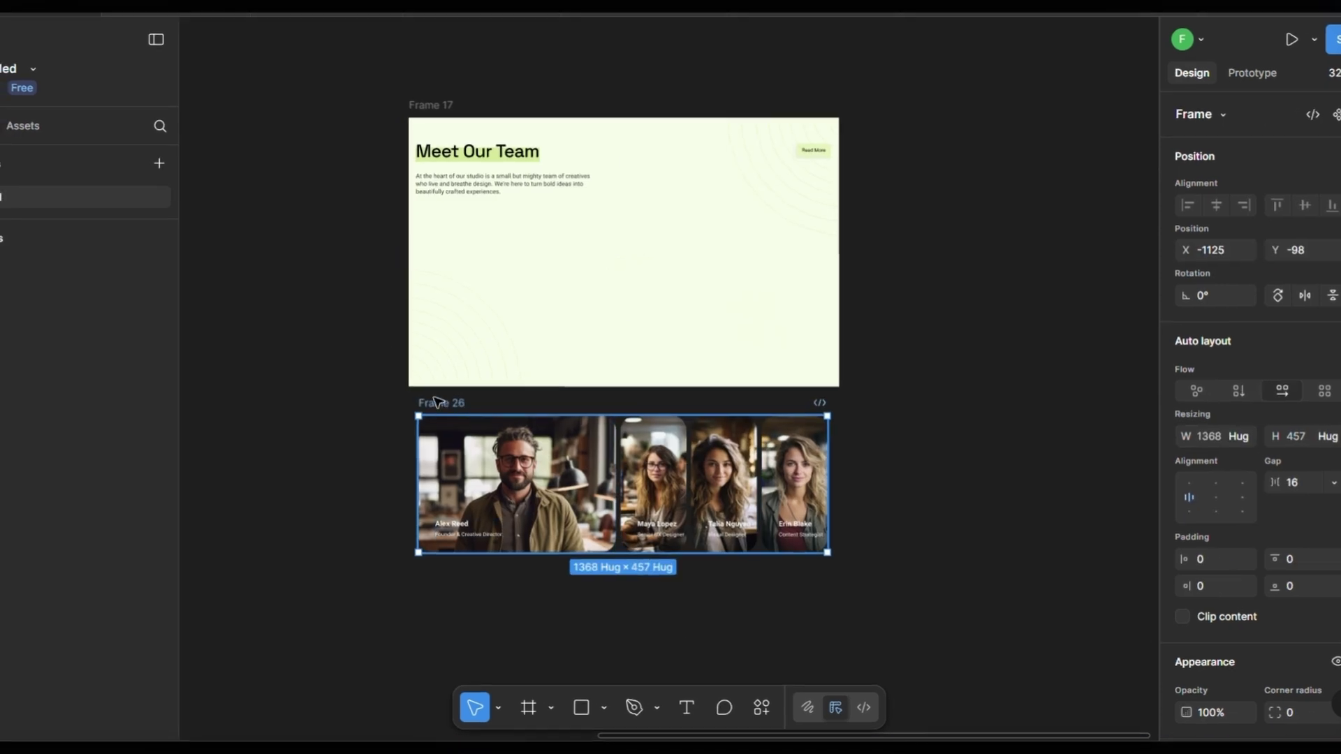
left_click_drag(394, 384, 394, 204)
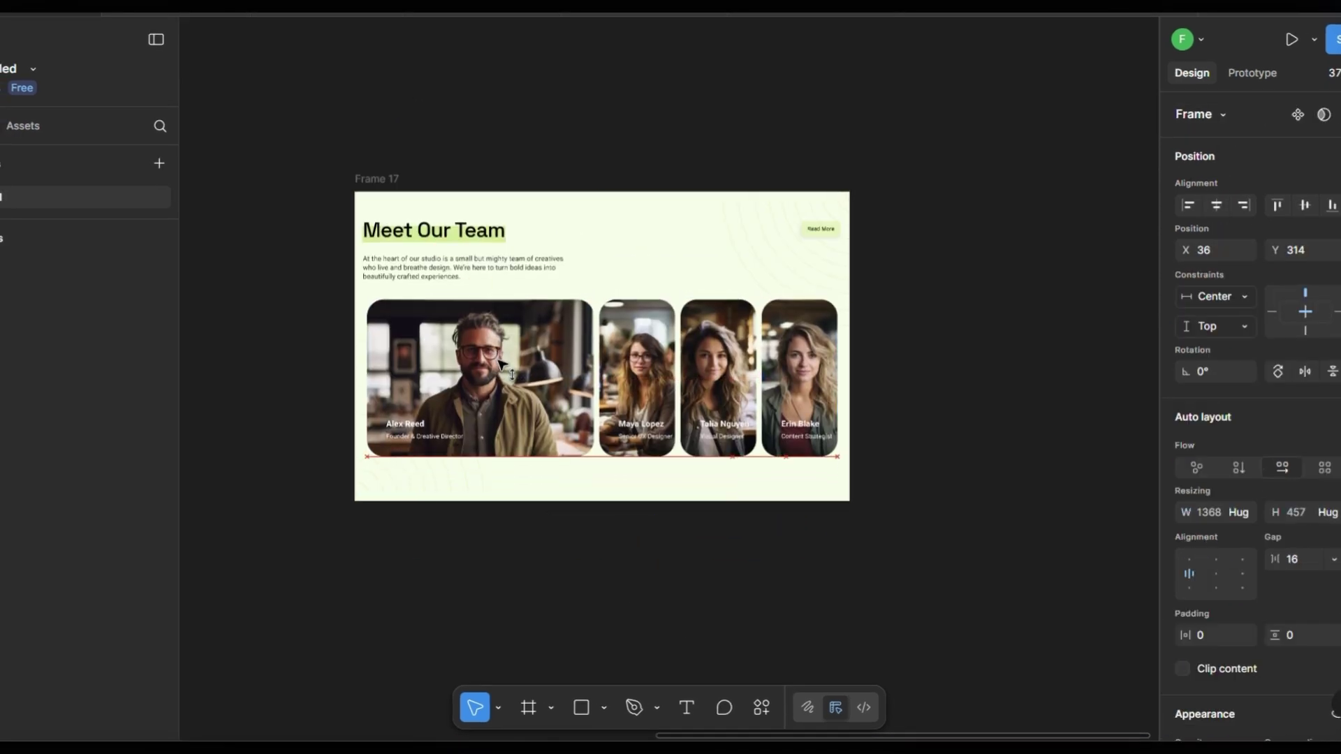
scroll(498, 368, "up", 5)
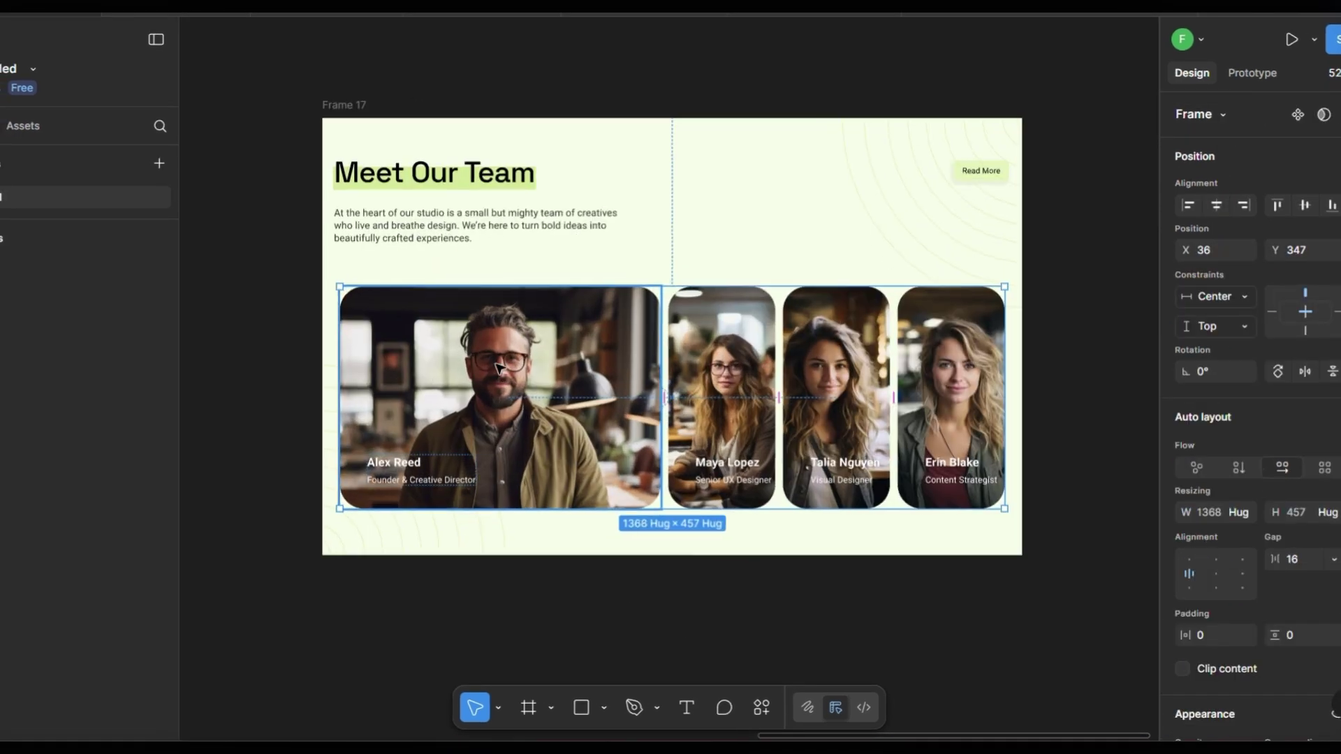
scroll(497, 368, "up", 1)
Step: Hide the caption frames of the last three narrow cards, keeping only the first card's caption shown
left_click(735, 477)
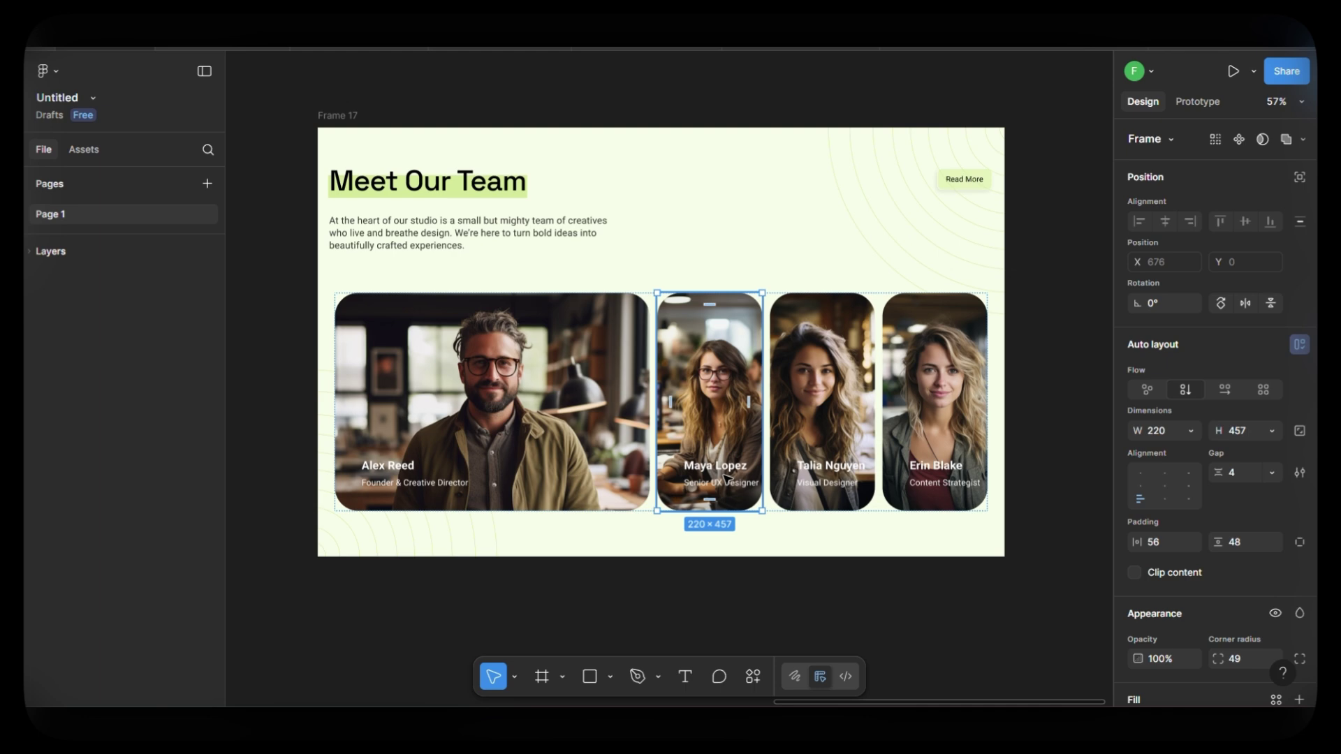
left_click(727, 479)
scroll(146, 398, "down", 3)
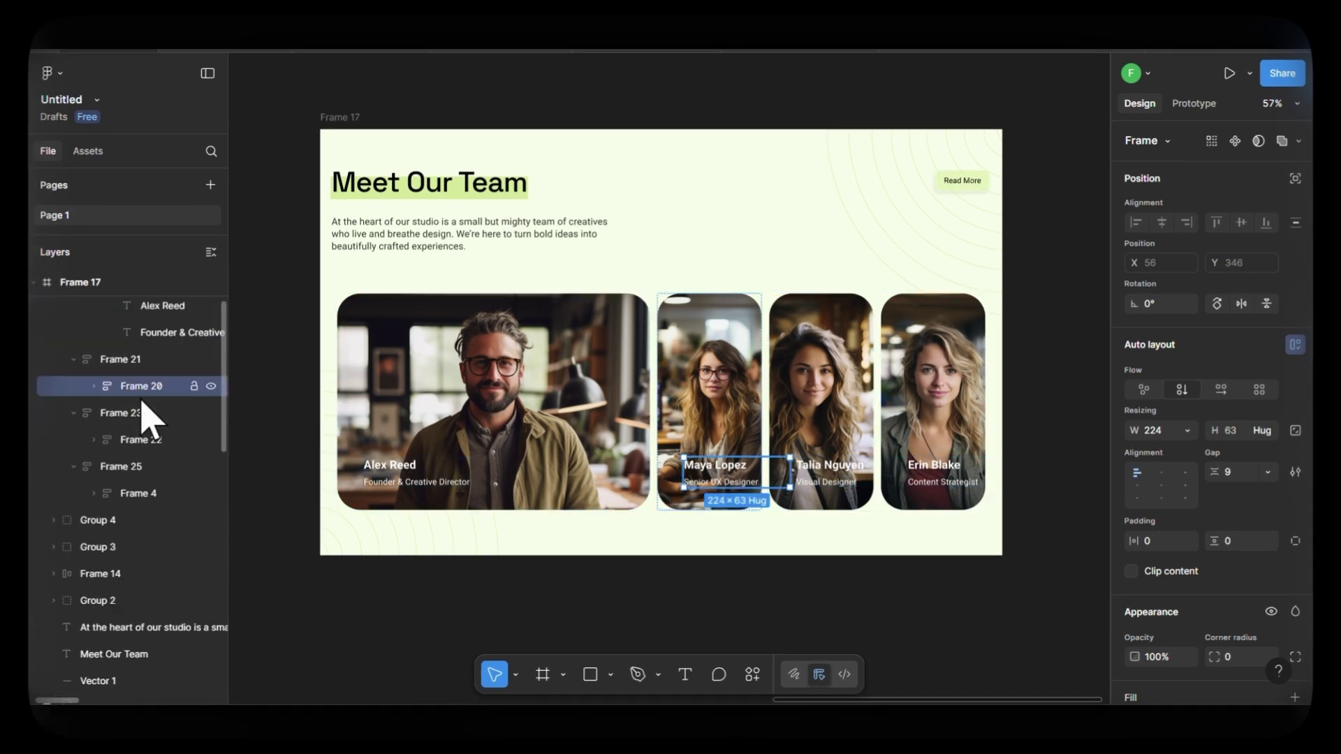
left_click(209, 438)
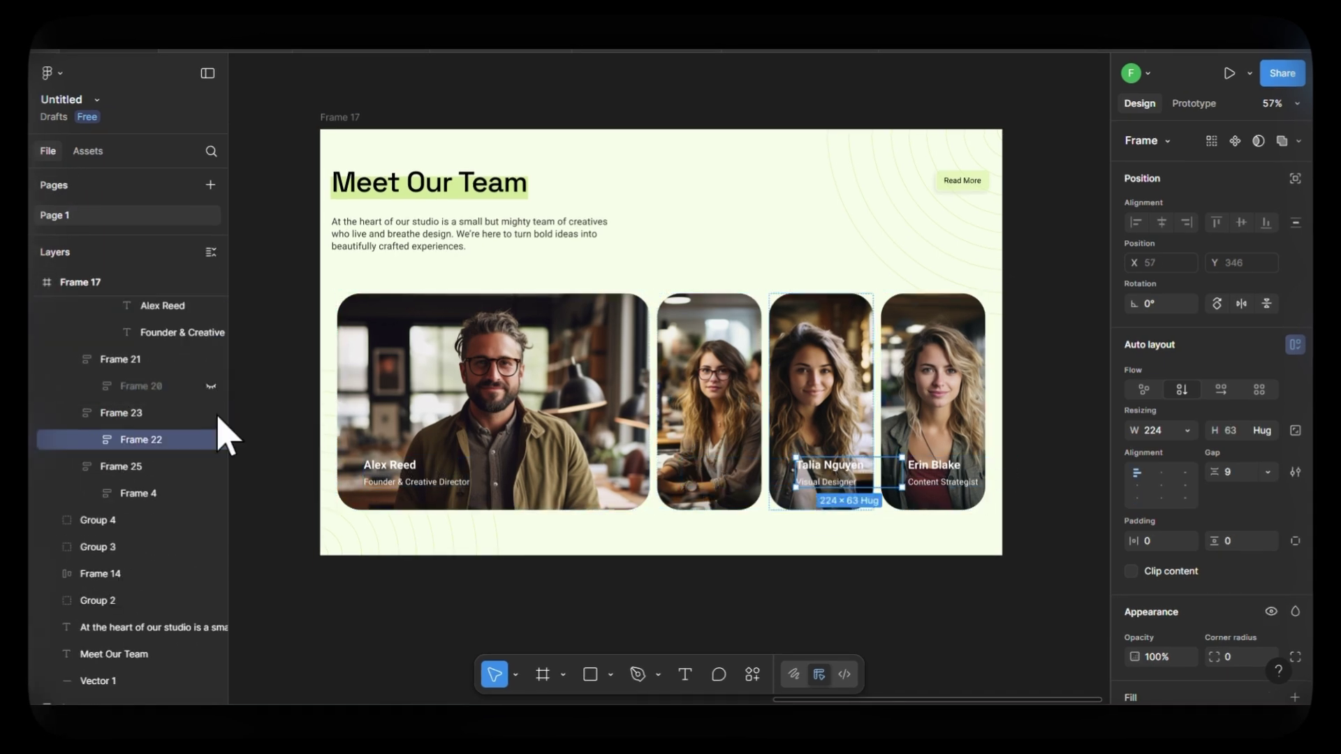
left_click(955, 479)
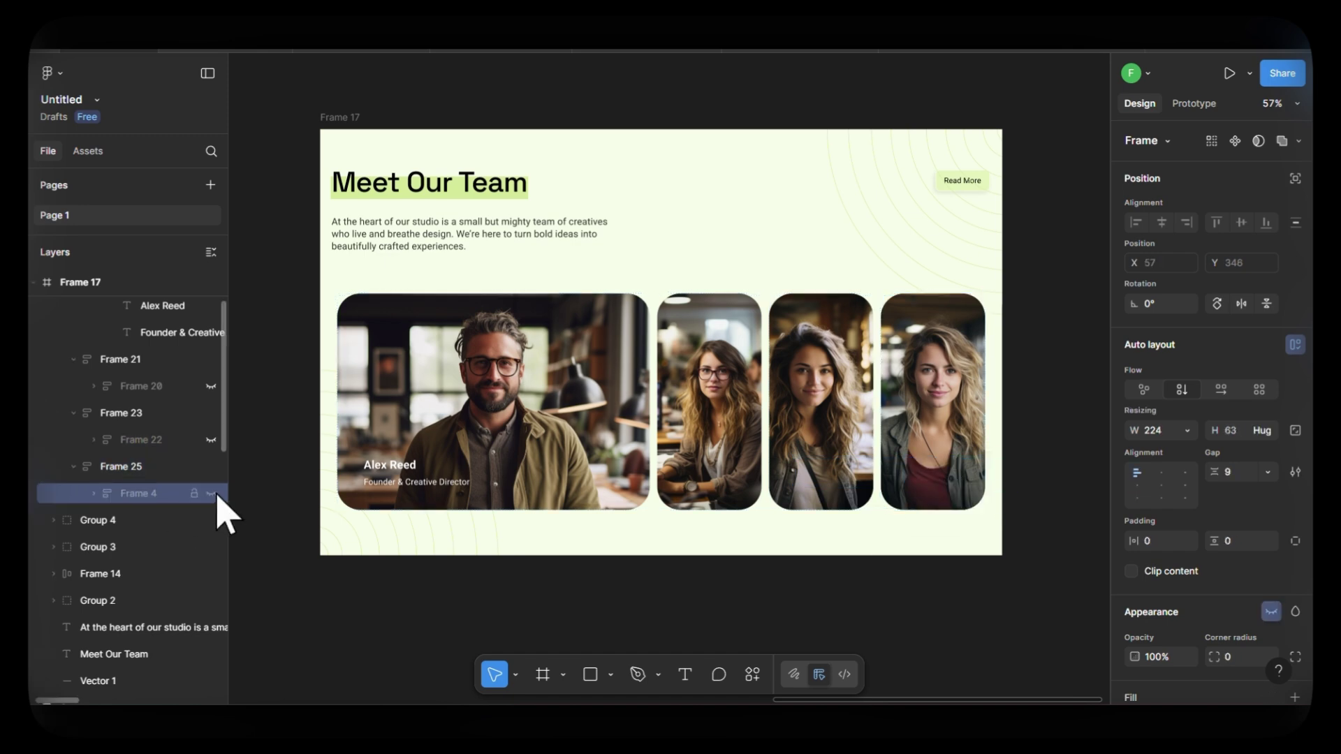
left_click(1042, 342)
scroll(428, 341, "up", 1)
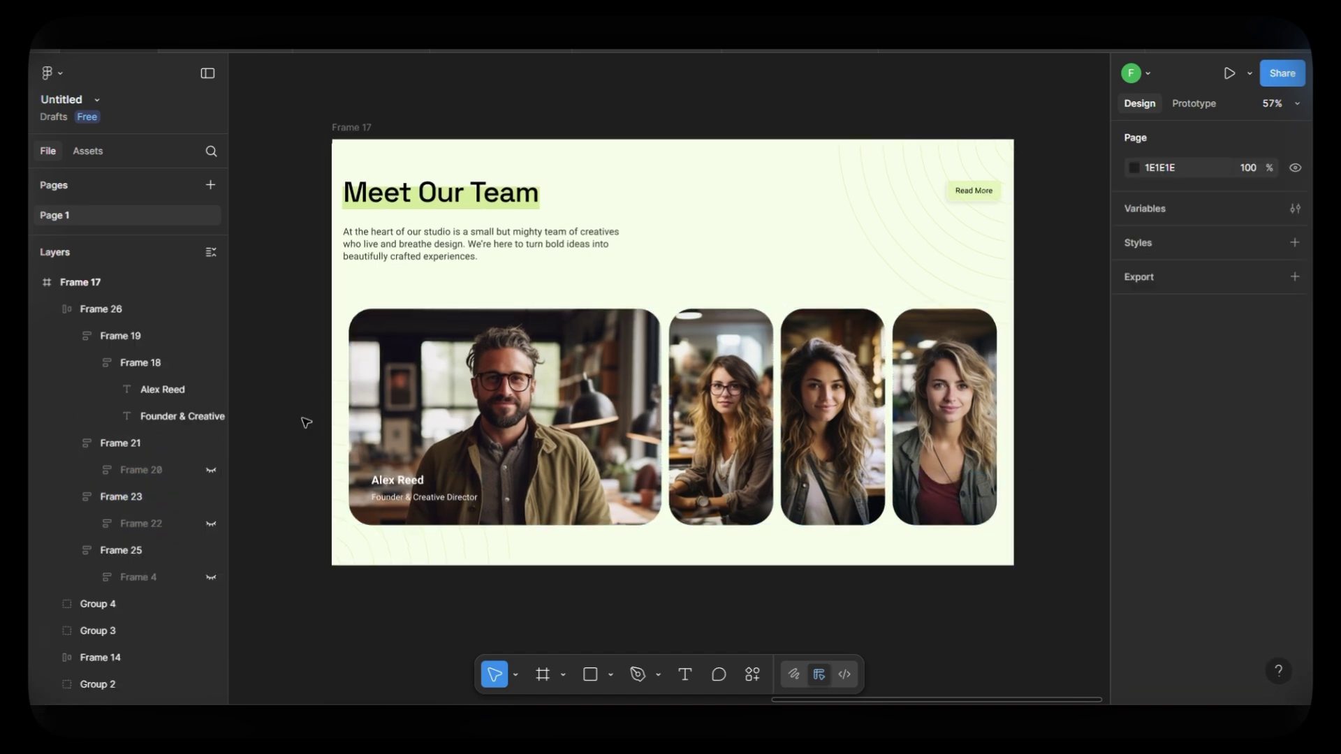
Step: Align the card row to the layout guide's left margin at X 24, Y 358, and set the first card's width to 684
key("ctrl+g")
left_click_drag(358, 386, 345, 379)
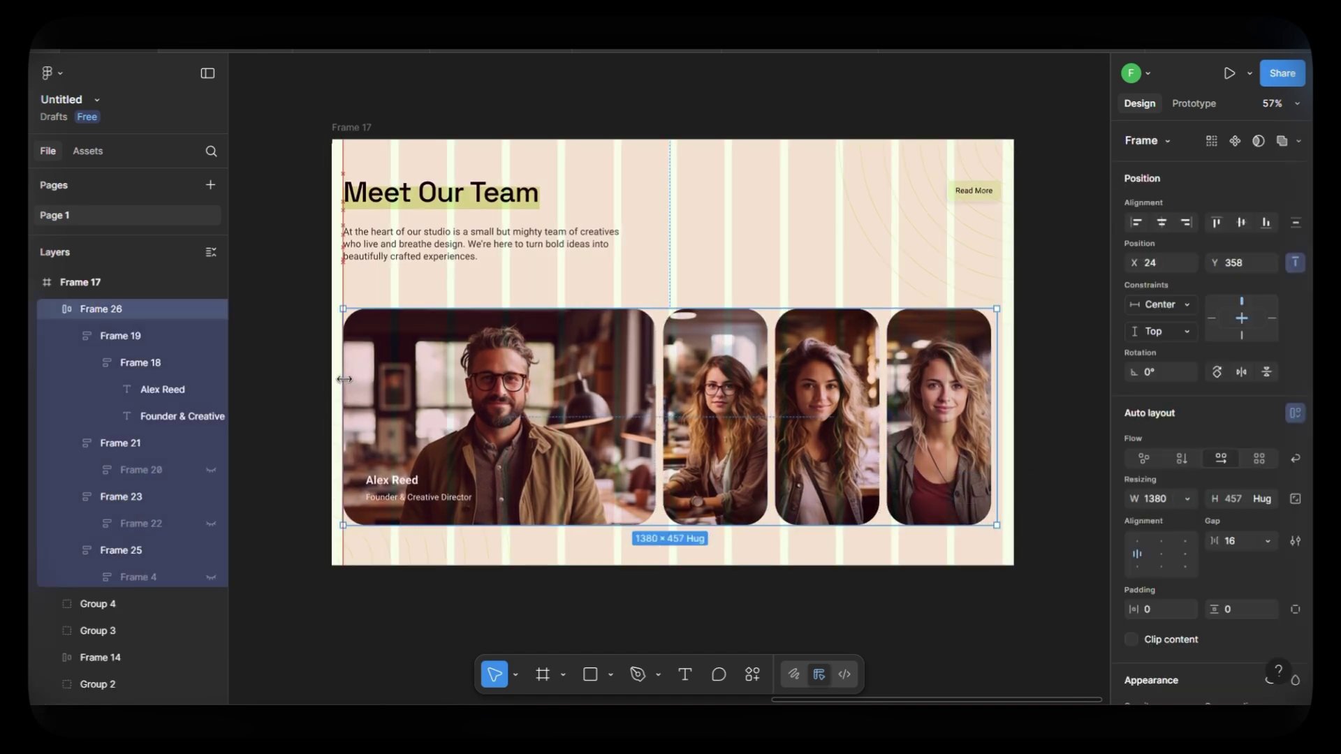
left_click(531, 366)
left_click(1164, 427)
type("9")
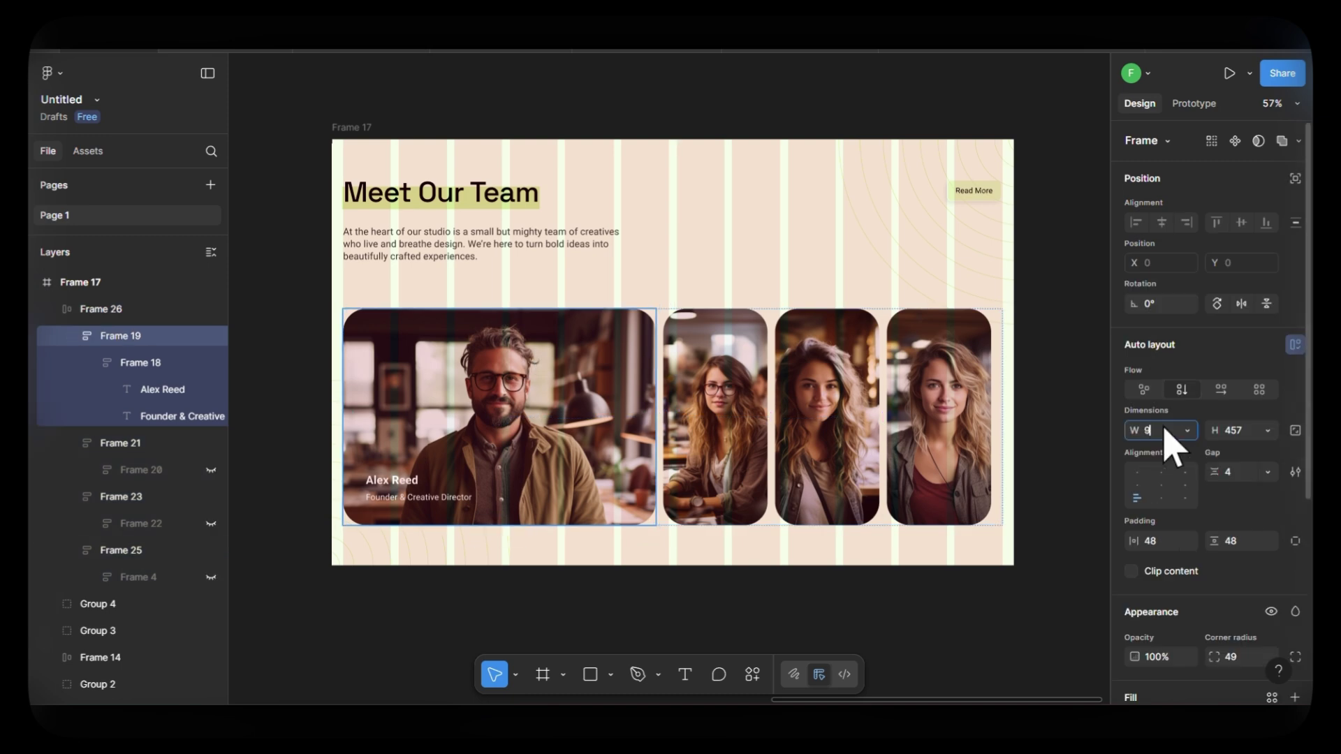
type("84")
key("Return")
key("ctrl+z")
left_click(1164, 428)
type("984")
key("Return")
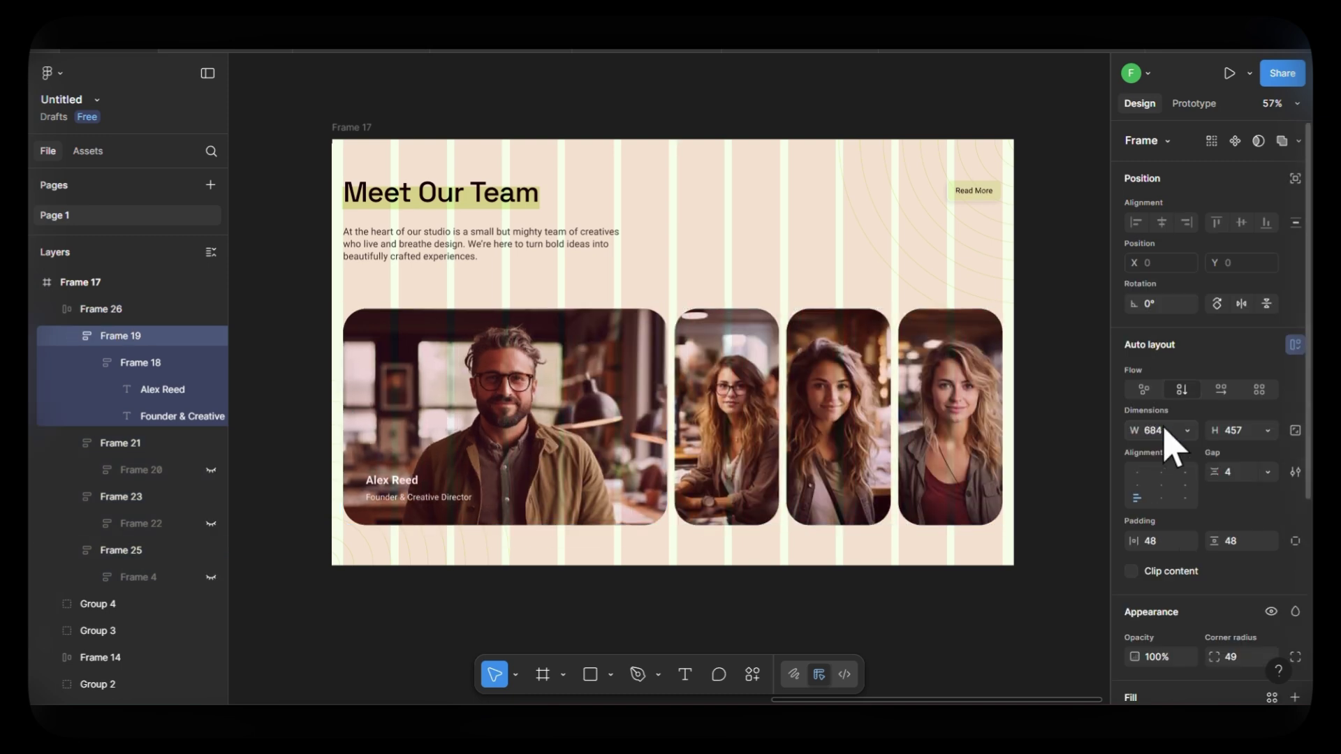
key("shift+g")
left_click(1067, 330)
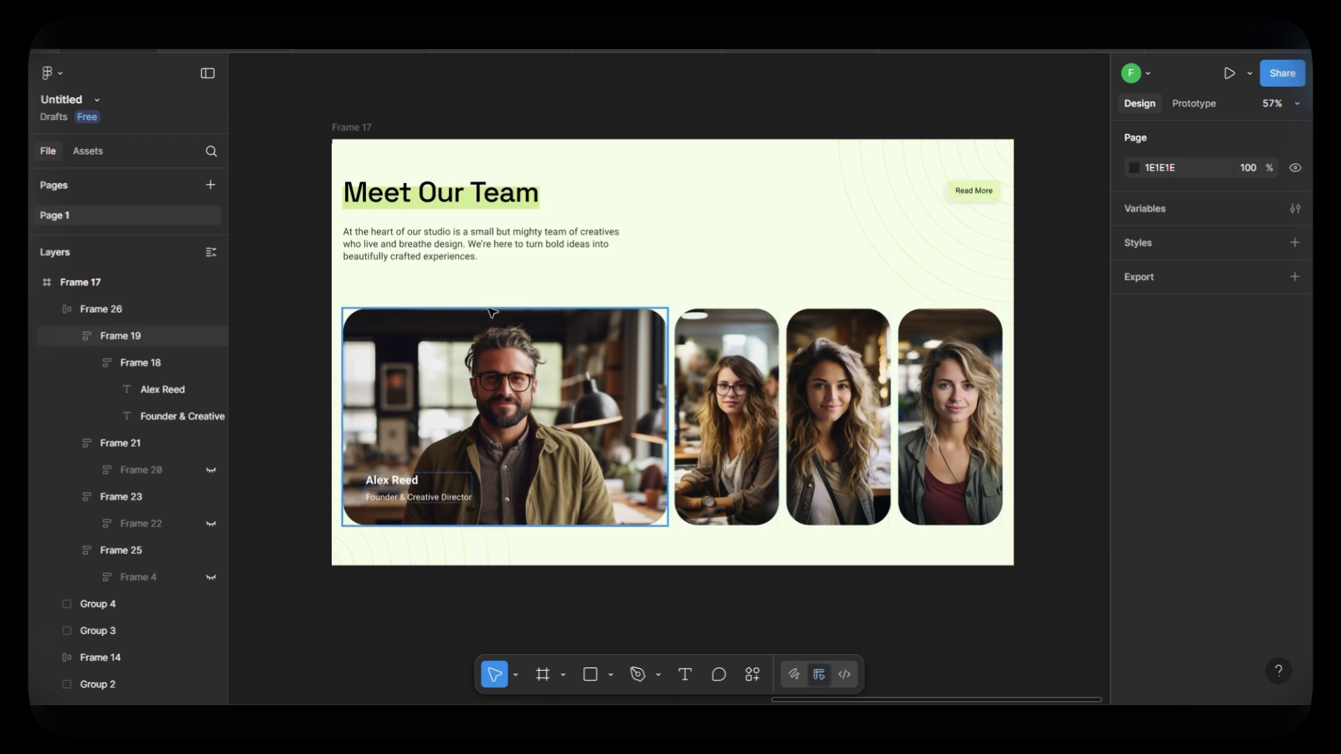
Step: Duplicate the finished team frame directly below the original
scroll(500, 313, "down", 3)
scroll(476, 209, "down", 3)
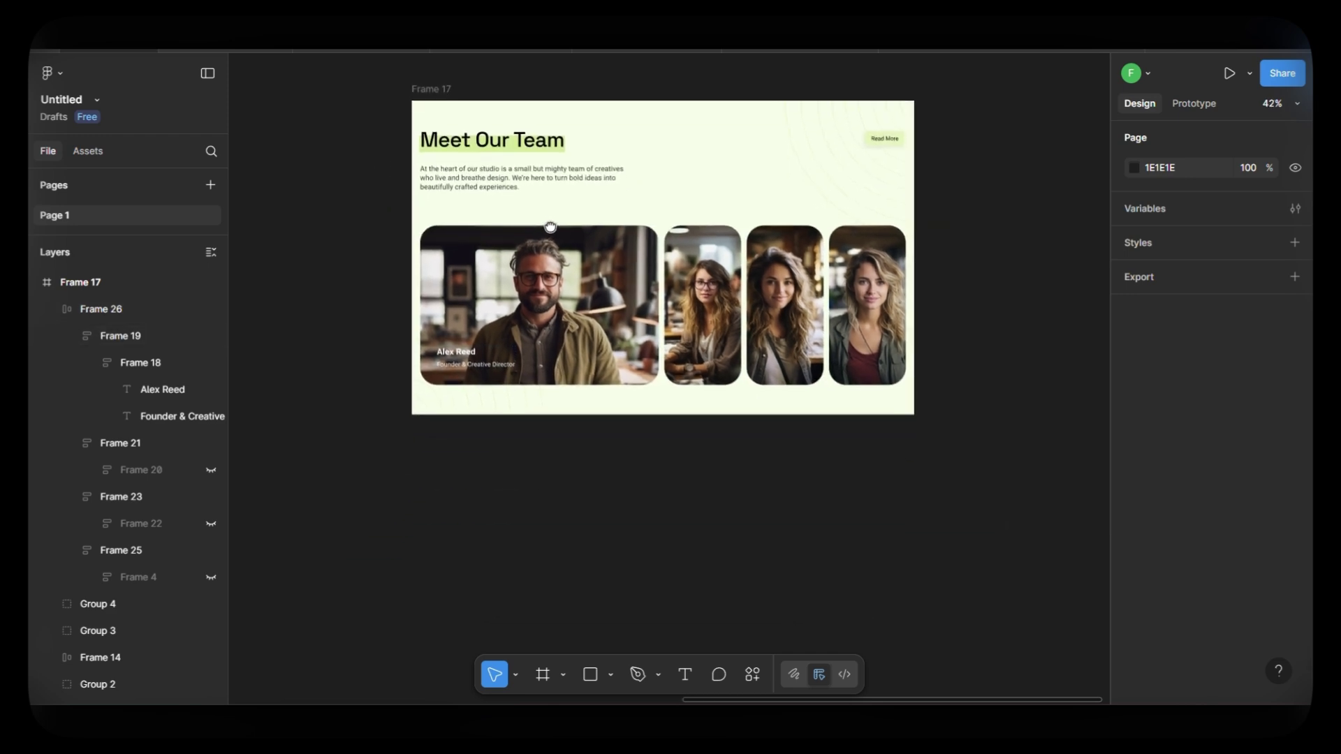
left_click_drag(431, 80, 431, 419, "alt")
scroll(599, 407, "down", 5)
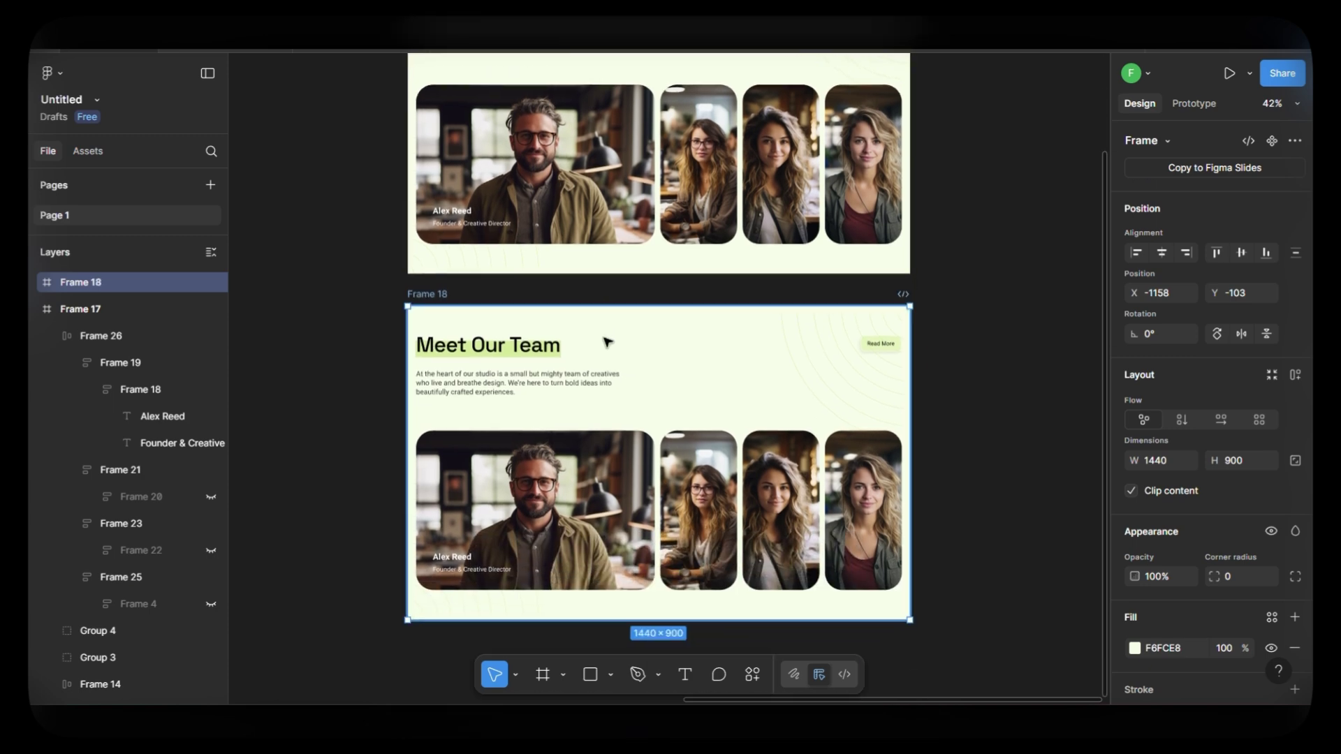
Step: In the duplicated frame, set the first card's width to 220 and the second card's width to 684
scroll(602, 391, "up", 5)
scroll(594, 391, "down", 1)
left_click(543, 391, "ctrl")
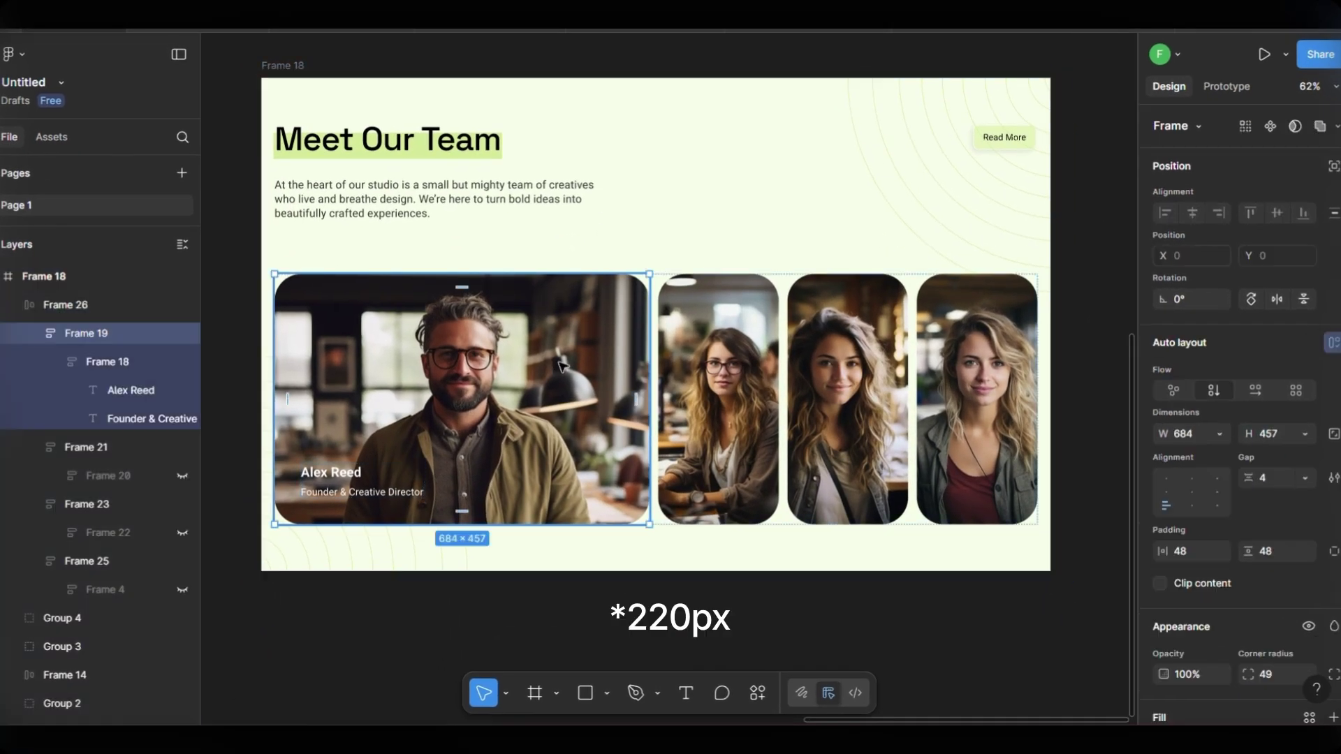
left_click(1155, 433)
type("220")
key("Return")
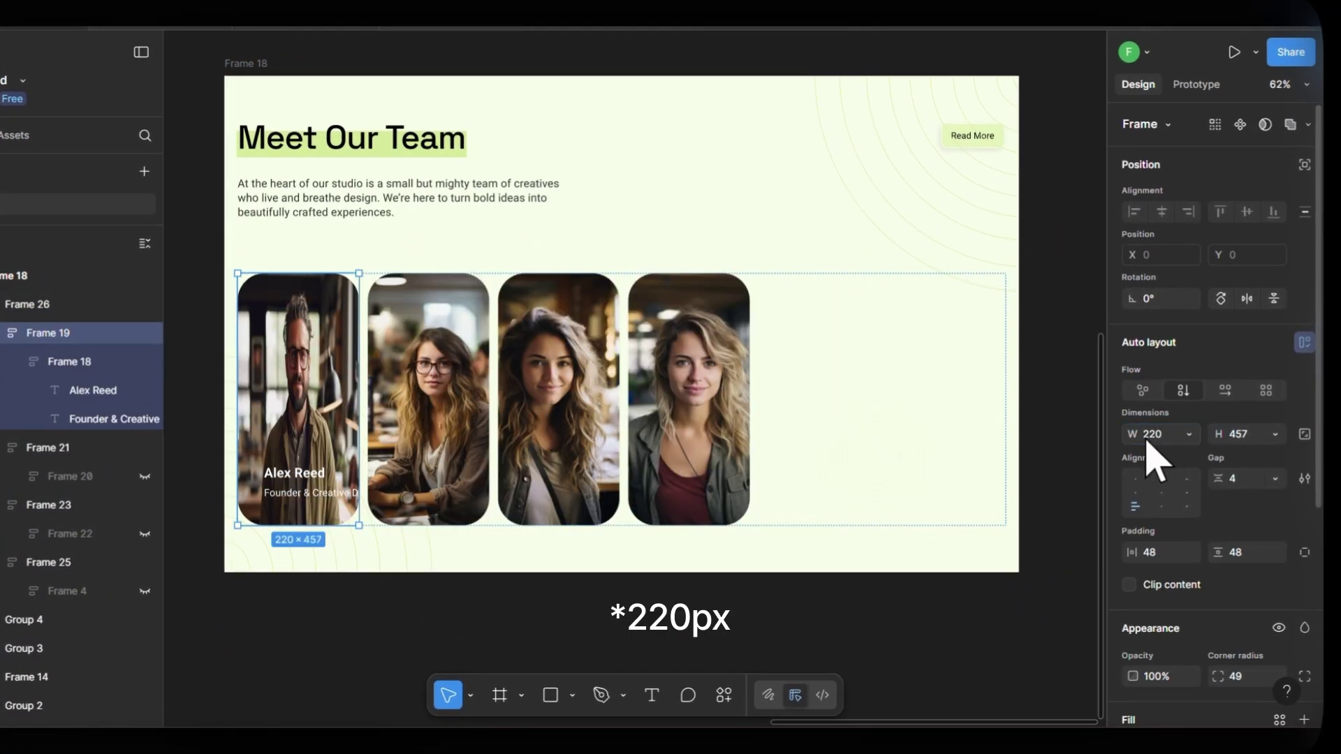
left_click(469, 362)
left_click(1164, 442)
type("684")
key("Return")
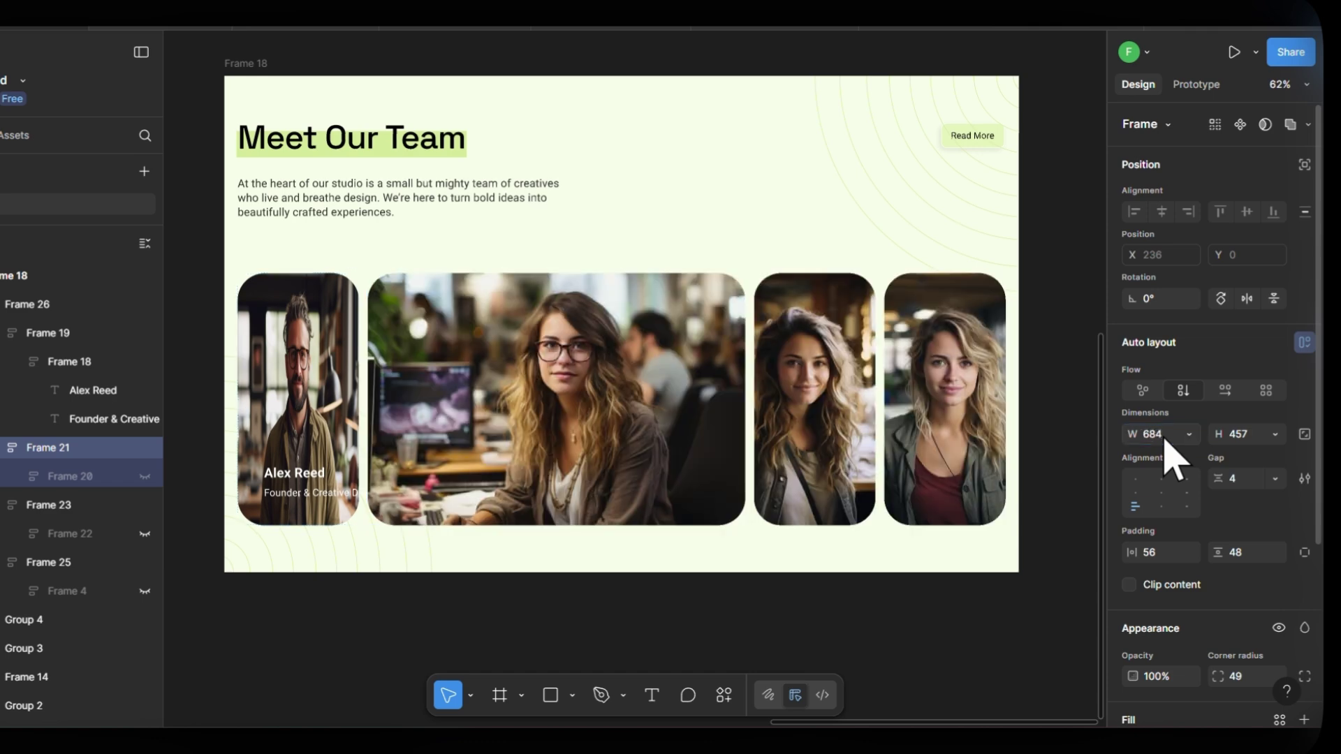
Step: Correct the narrowed first card's stretched portrait by setting its image mode to Fill and switching it back to Crop
left_click(321, 349)
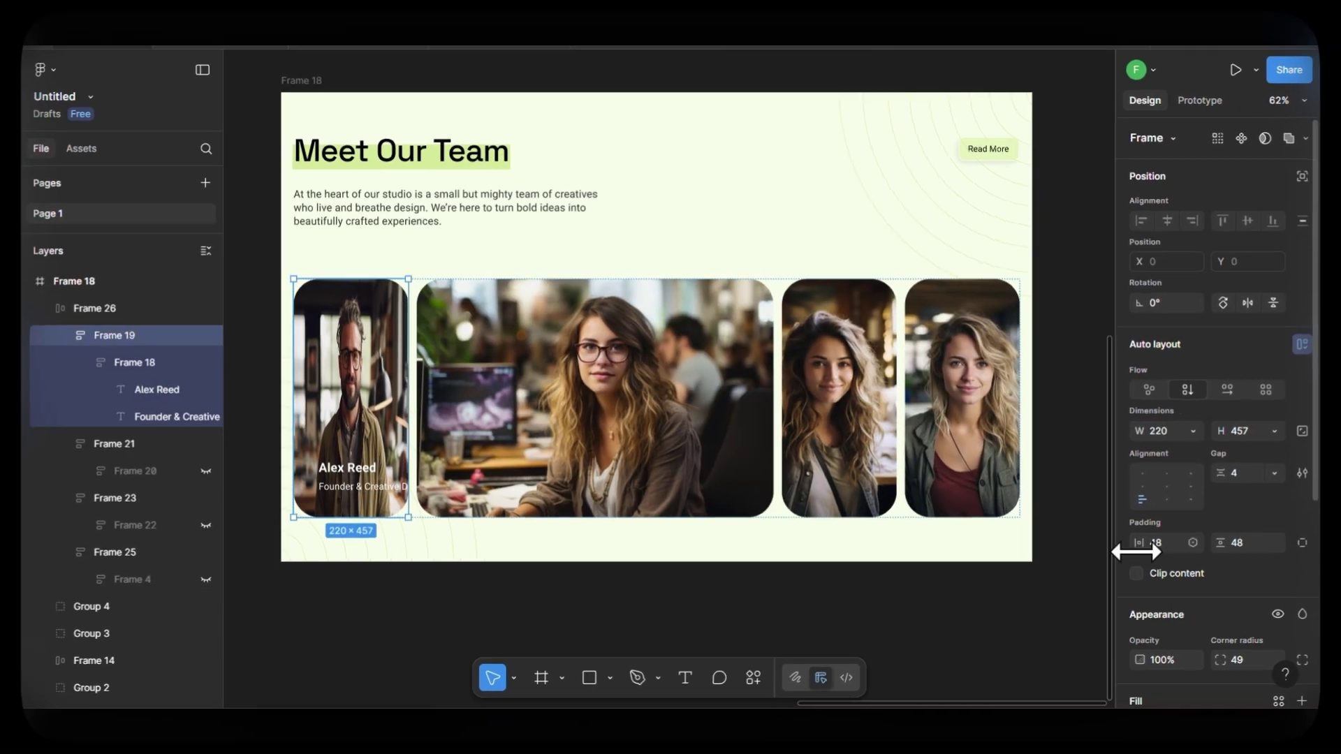
scroll(1205, 606, "down", 5)
left_click(1164, 589)
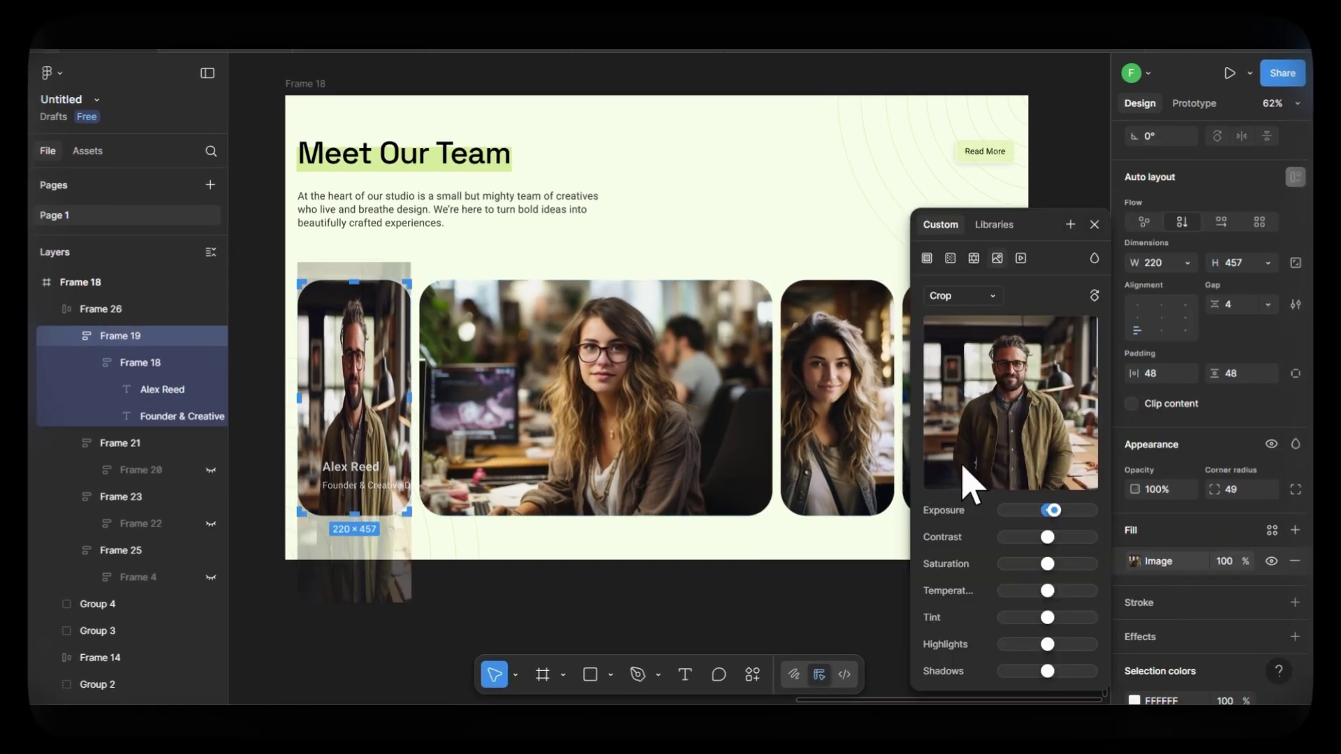
left_click(971, 256)
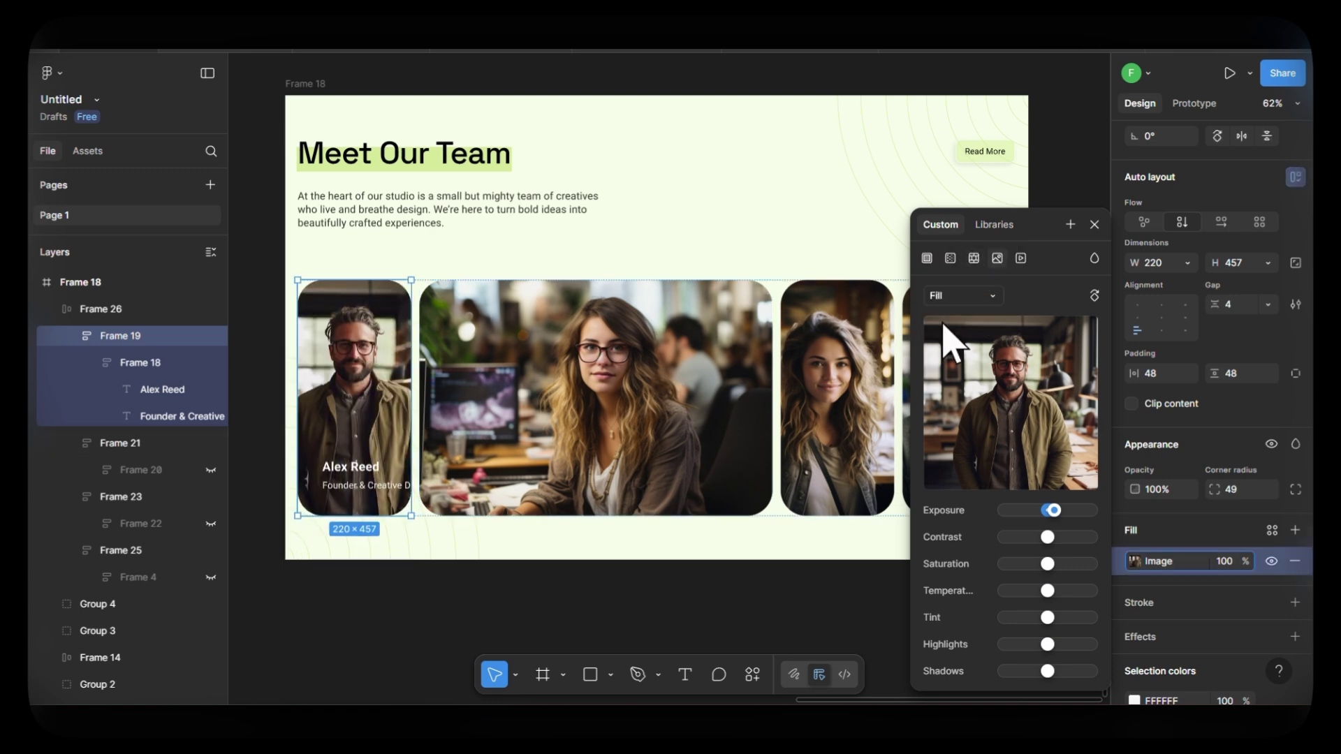
left_click(963, 295)
left_click(973, 336)
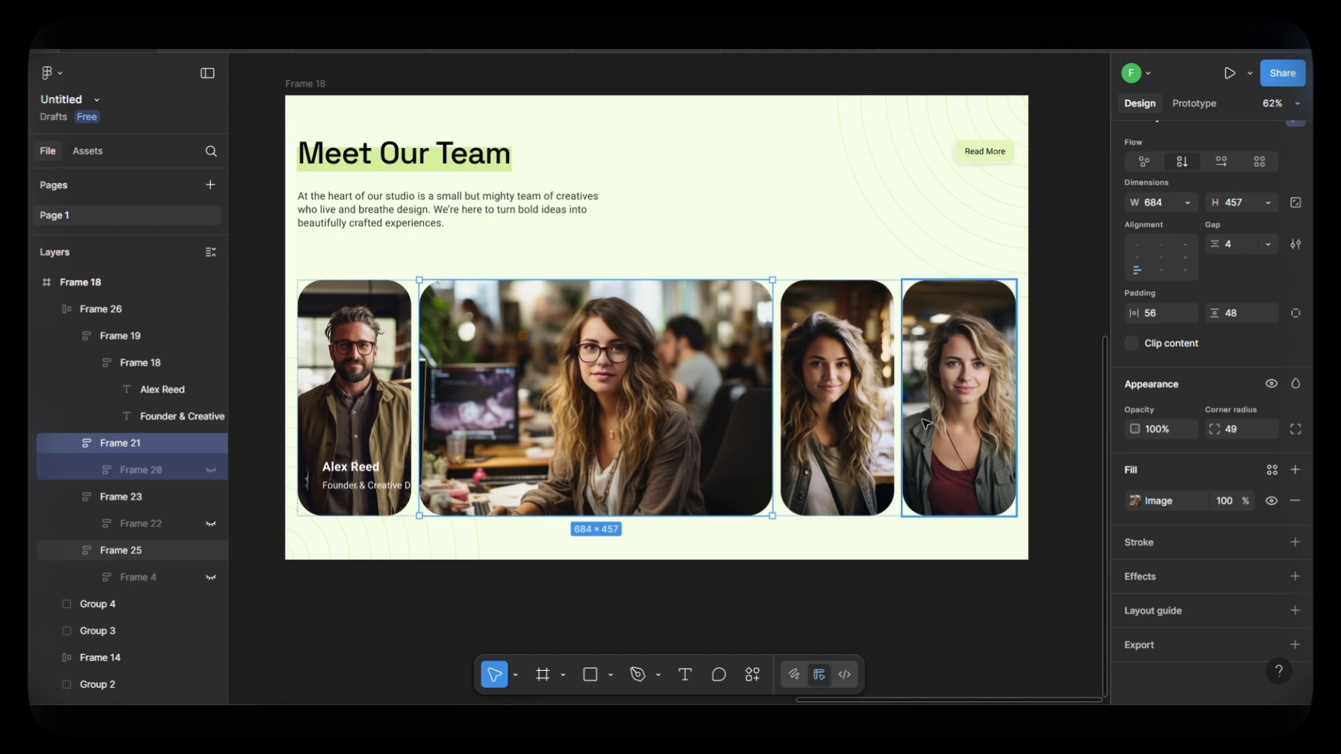
Step: Show the second card's caption instead of the first card's and set the second card's horizontal padding to 48
left_click(853, 365)
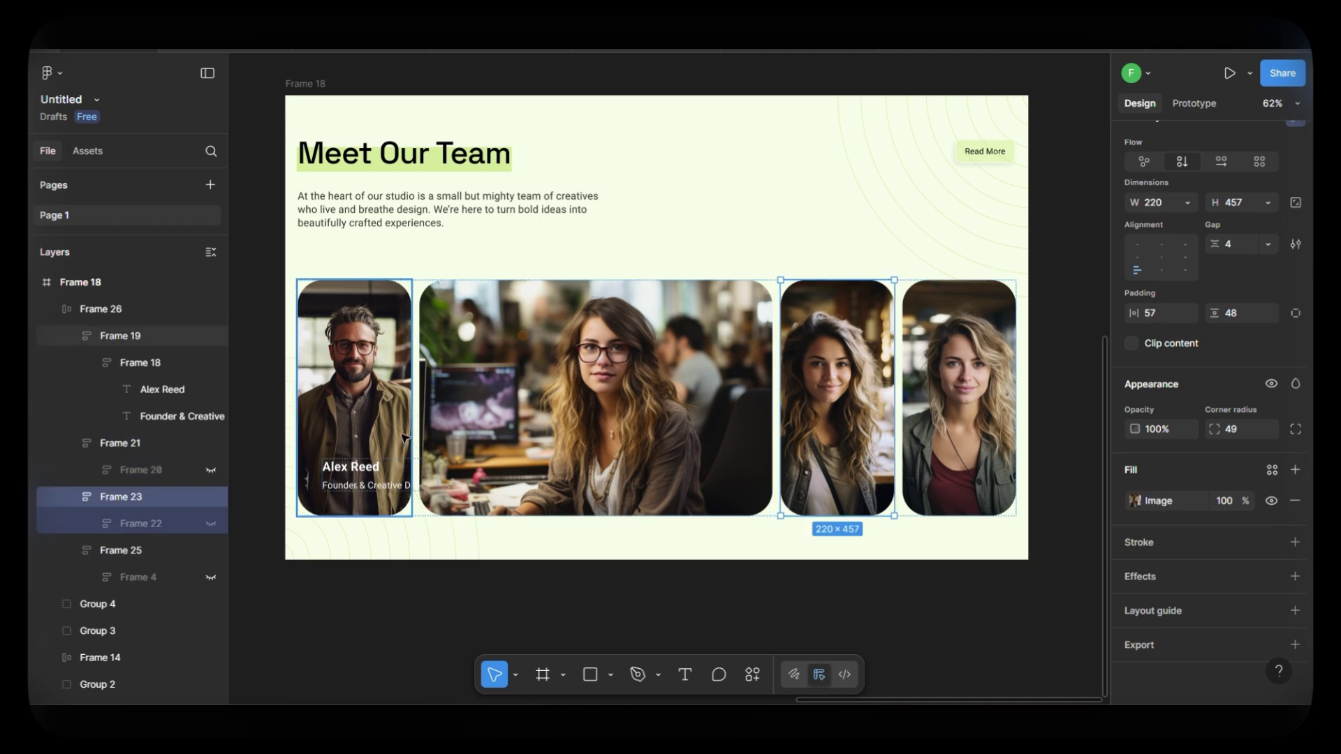
double_click(356, 494)
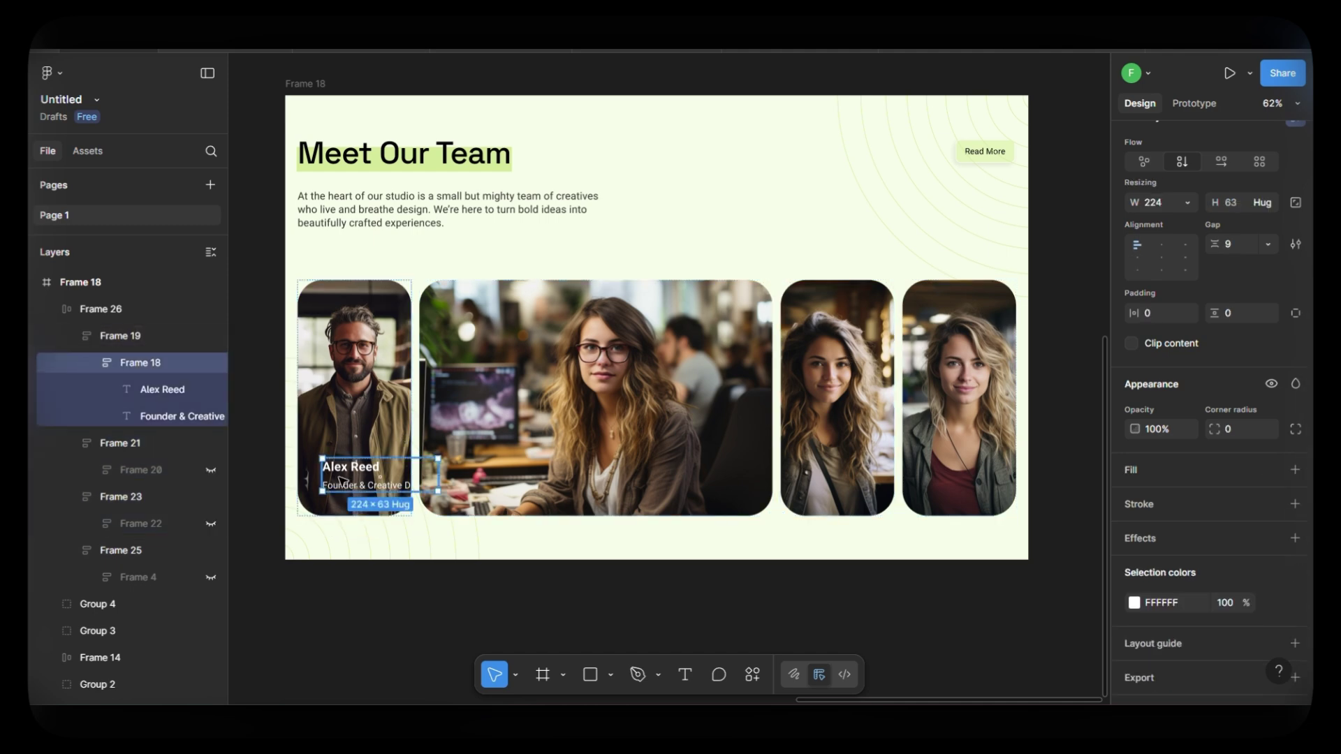
left_click(117, 448)
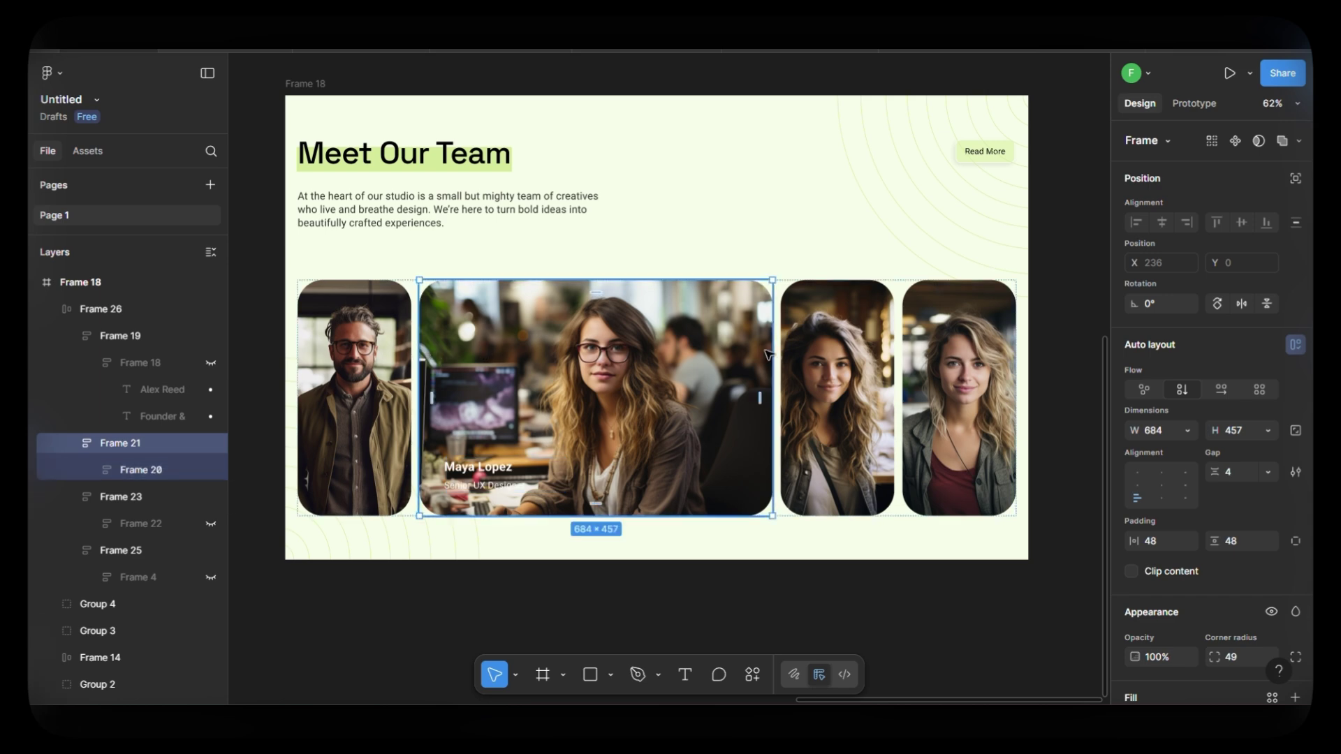
Step: Duplicate the second team frame below itself to start the third variation
scroll(713, 320, "down", 5, "ctrl")
left_click_drag(490, 158, 491, 379, "alt")
scroll(570, 308, "up", 5)
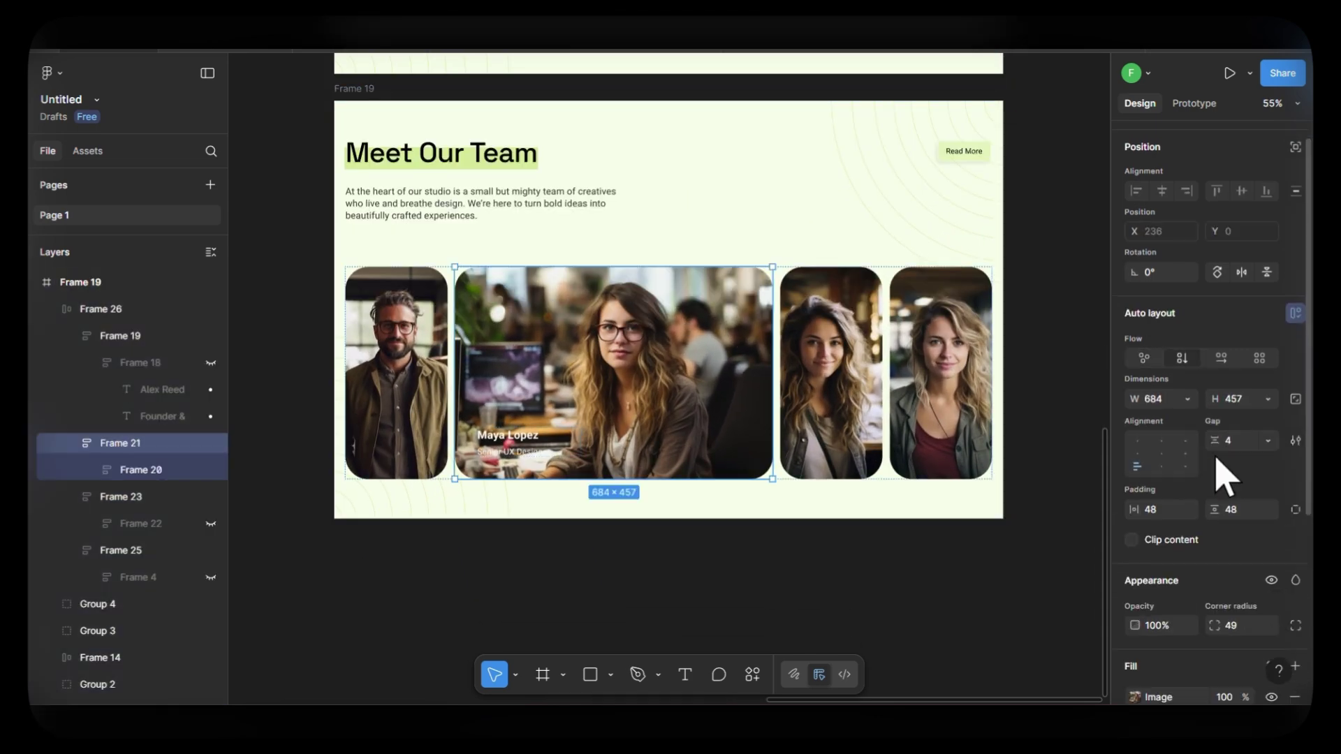
Step: In the third frame, set the second card's width to 220 and the third card's width to 684
scroll(1226, 478, "down", 3)
left_click(1160, 263)
type("220")
key("Return")
left_click(620, 308)
left_click(1176, 264)
type("6")
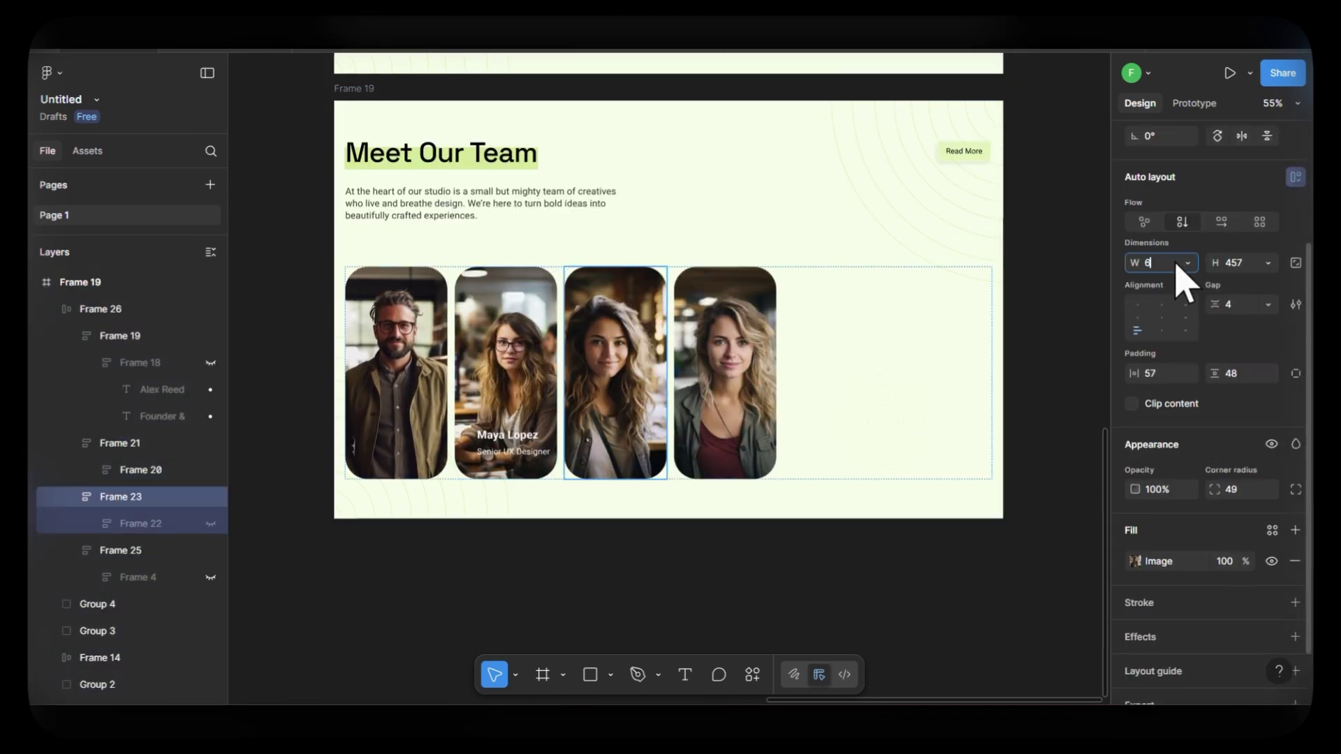
type("84")
key("Return")
Step: Show the third card's caption instead of the second card's and set the third card's horizontal padding to 48
left_click(133, 470)
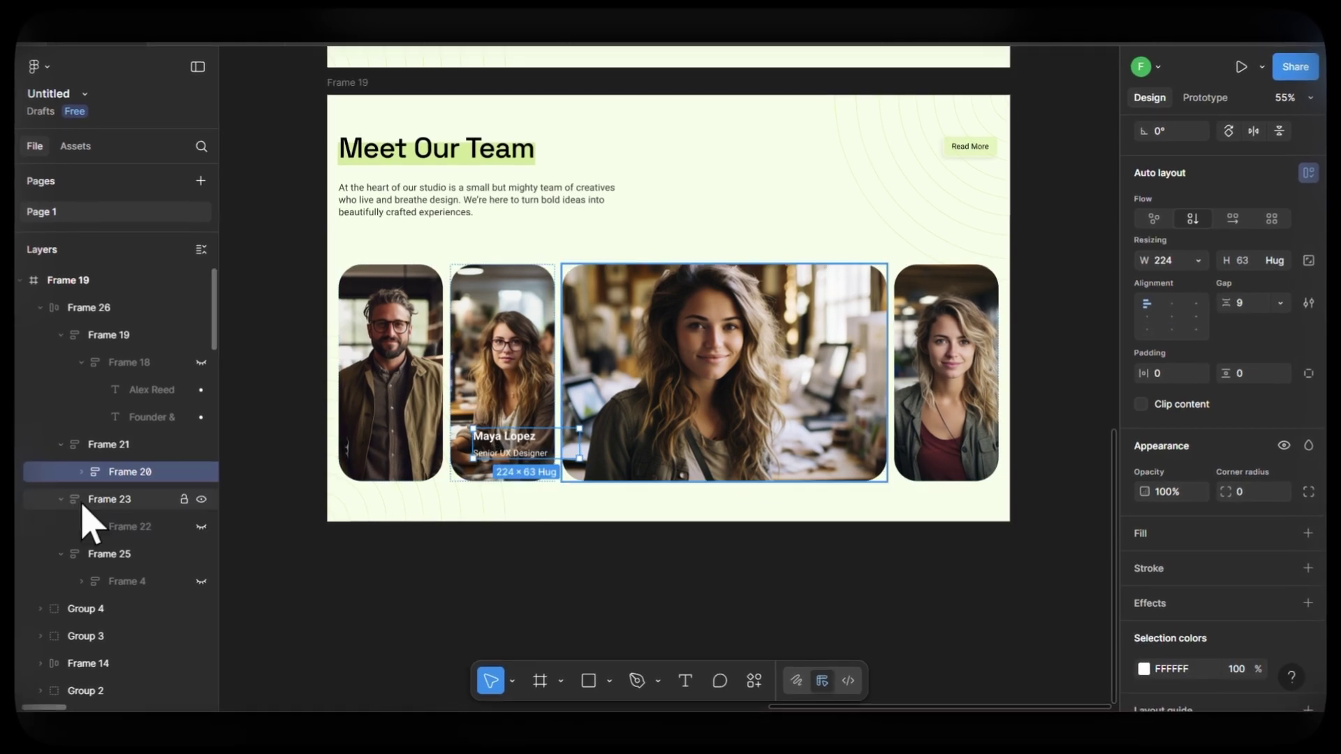
left_click(140, 498)
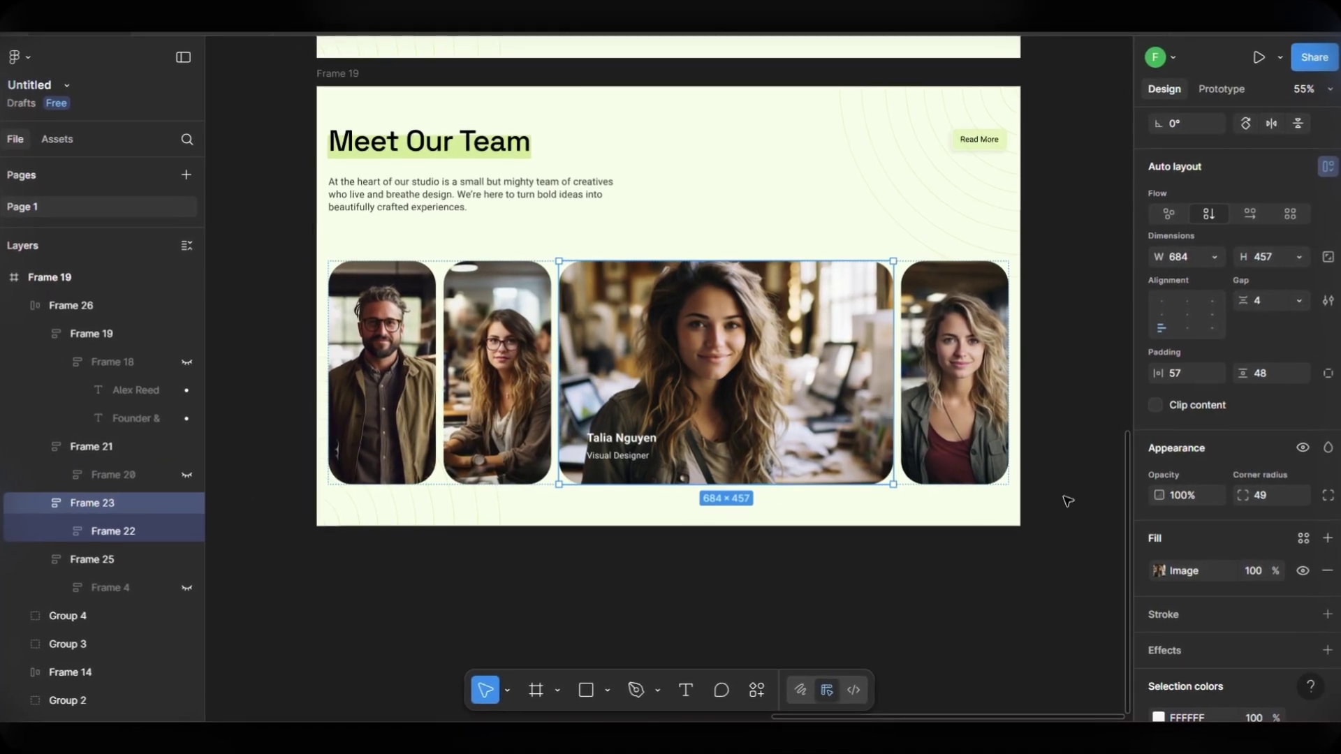
left_click(1187, 373)
type("48")
key("Return")
Step: Duplicate the third team frame below itself to start the fourth variation
left_click(737, 588)
scroll(633, 222, "down", 3)
left_click_drag(521, 152, 513, 370)
scroll(699, 457, "up", 3)
scroll(699, 456, "down", 2)
Step: In the fourth frame, set the third card's width to 220 and the last card's width to 684
double_click(698, 421)
left_click(1206, 435)
type("220")
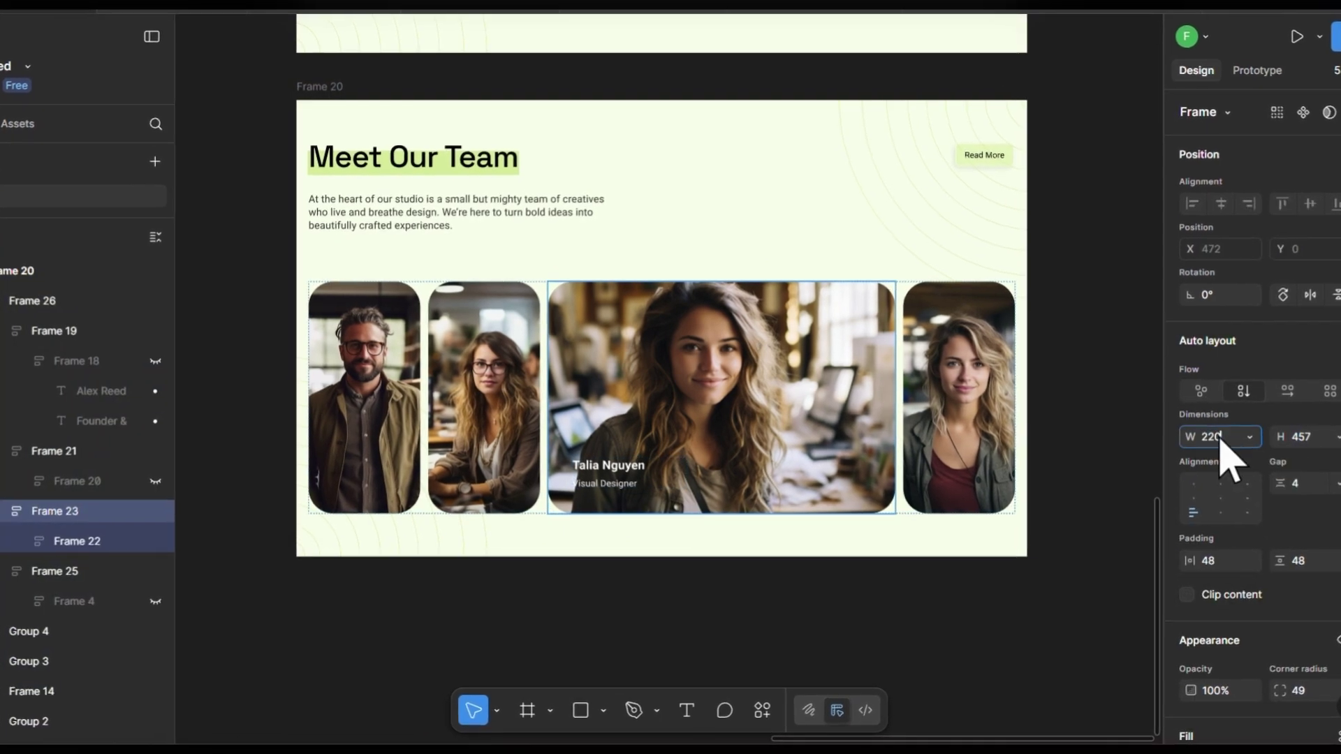
key("Return")
left_click(724, 397)
left_click(1219, 437)
type("684")
key("Return")
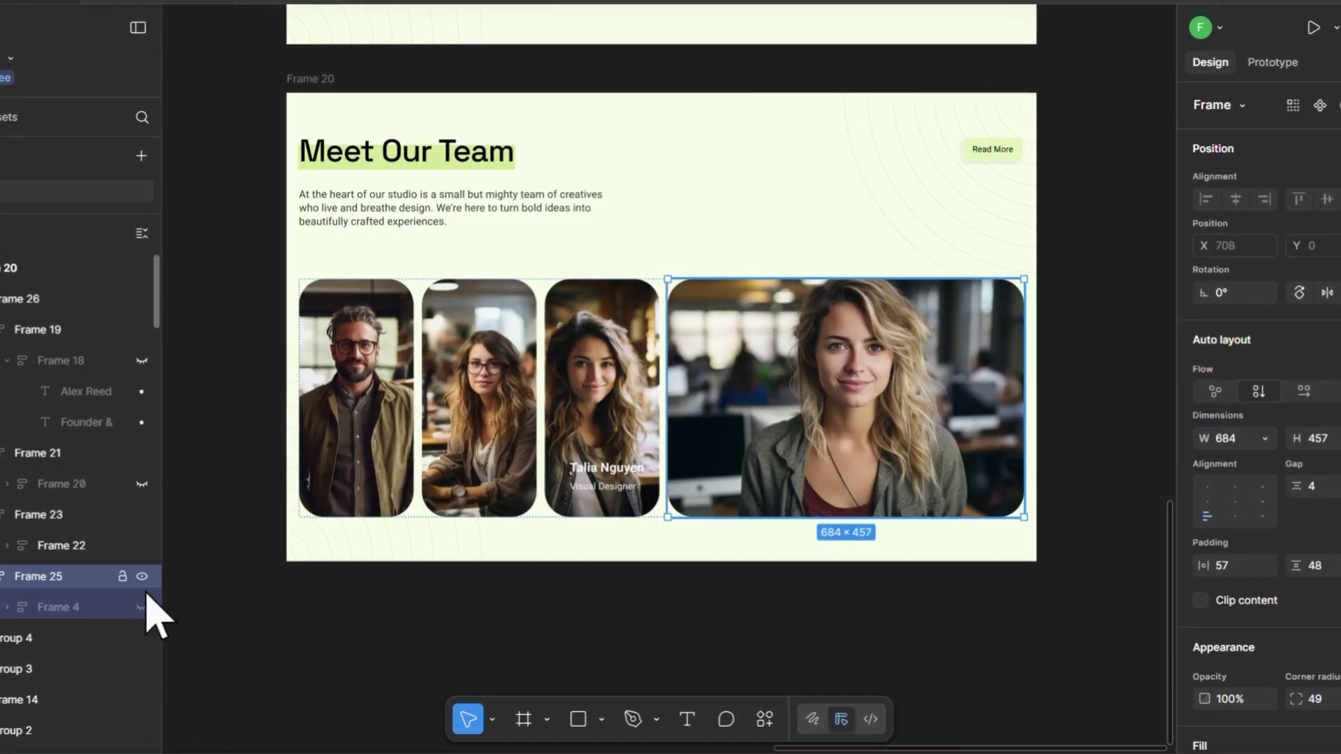
Step: Set the last card's horizontal padding to 48 and show its caption instead of the third card's
left_click(1222, 566)
type("48")
key("Return")
left_click(922, 641)
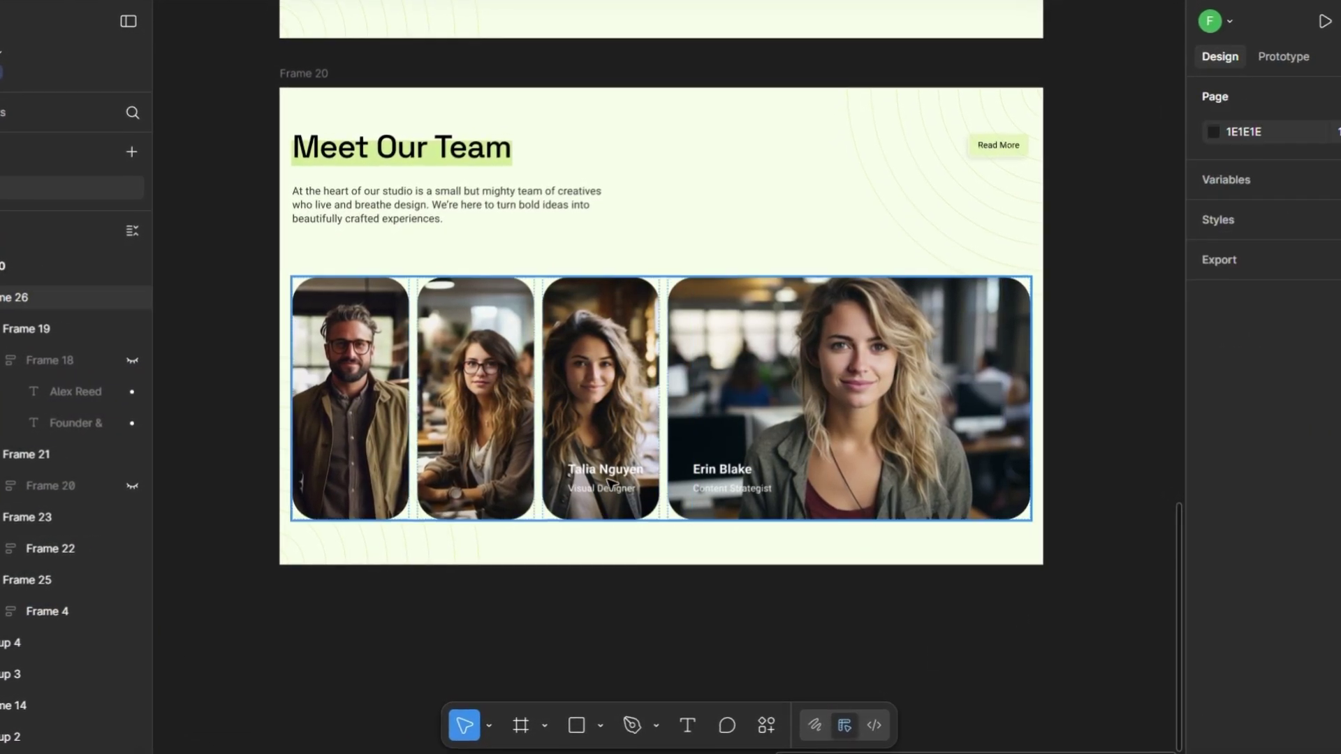
left_click(609, 481, "ctrl")
left_click(132, 548)
left_click(907, 642)
scroll(737, 475, "down", 3)
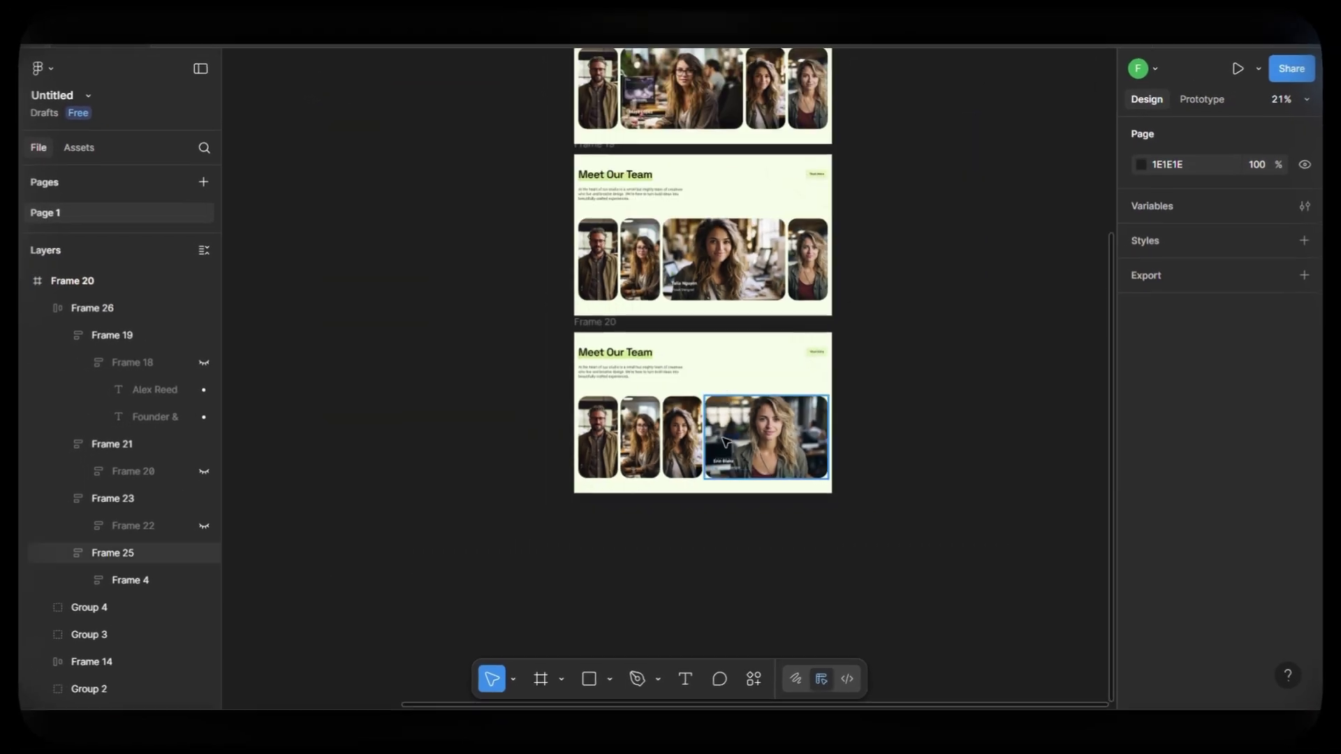
scroll(724, 442, "down", 3)
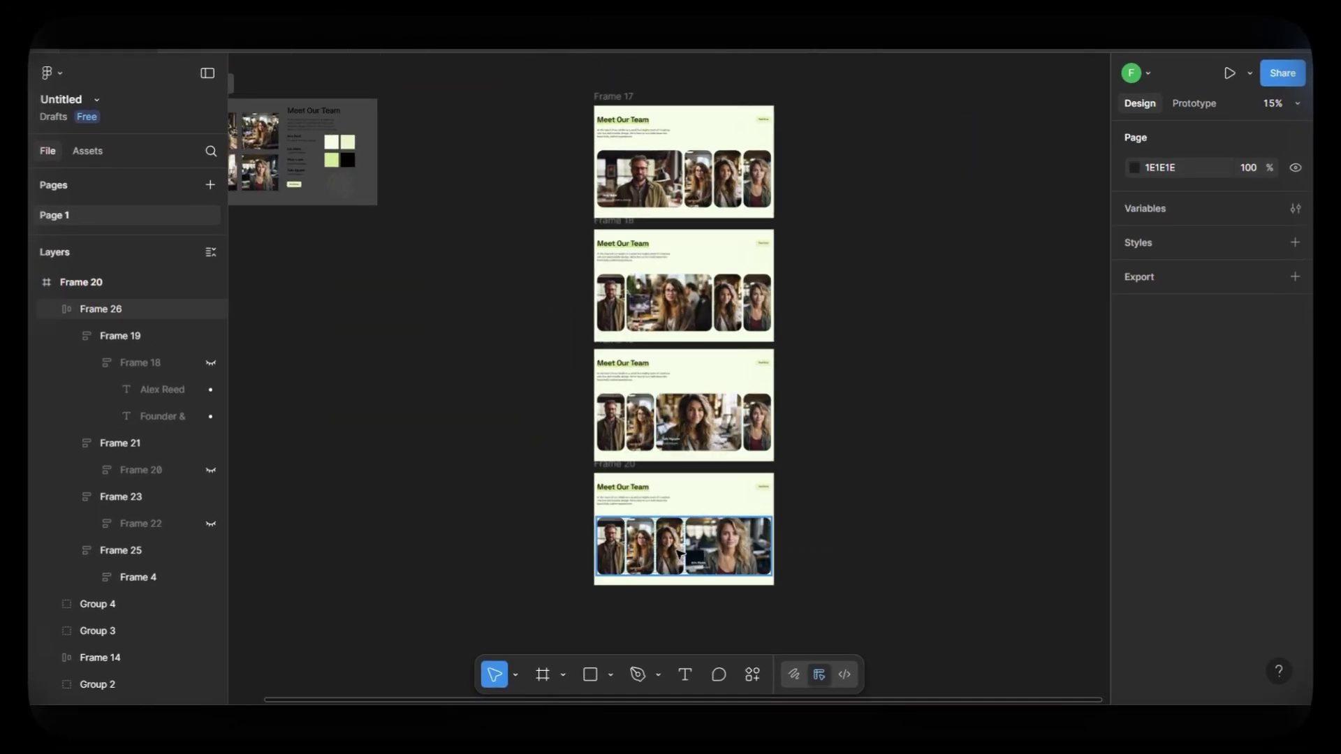
Step: In the first team frame, switch the second card's image mode from Fill to Crop
scroll(739, 281, "up", 6)
left_click(615, 232, "ctrl")
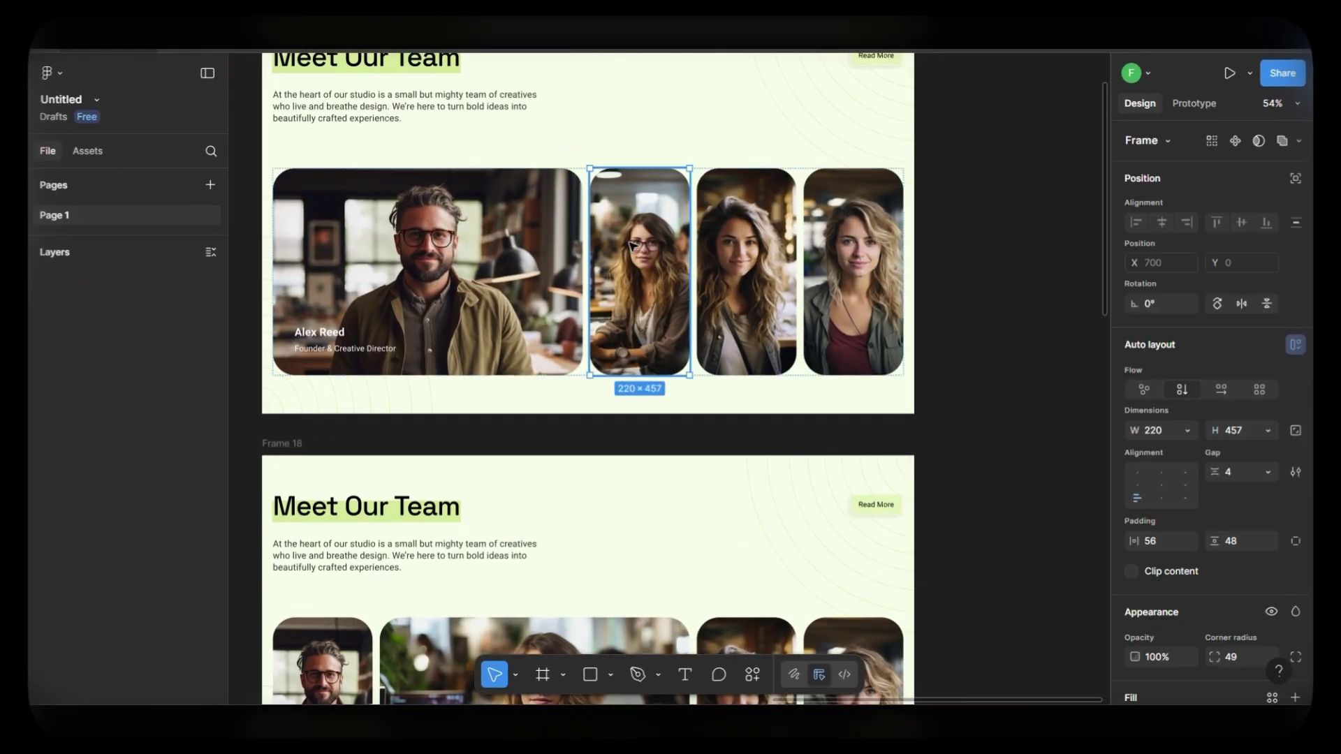
scroll(1132, 308, "down", 4)
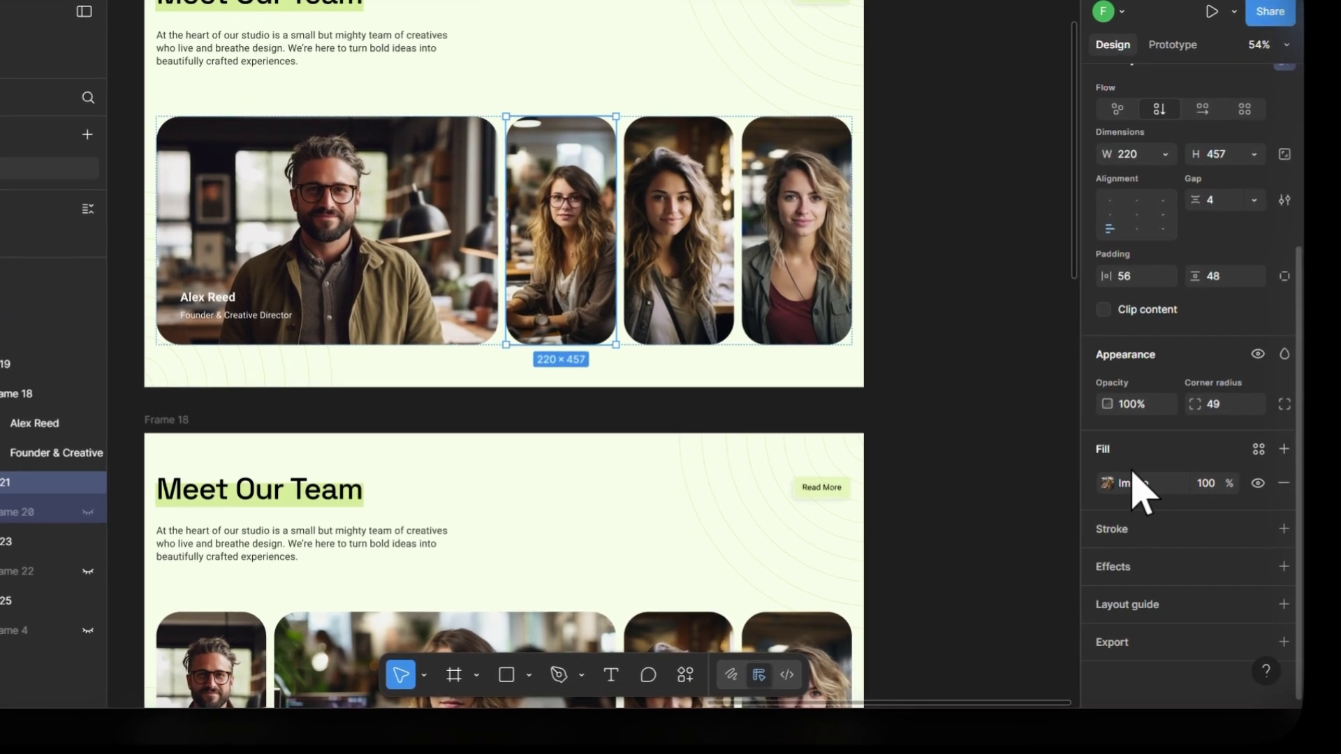
left_click(1141, 501)
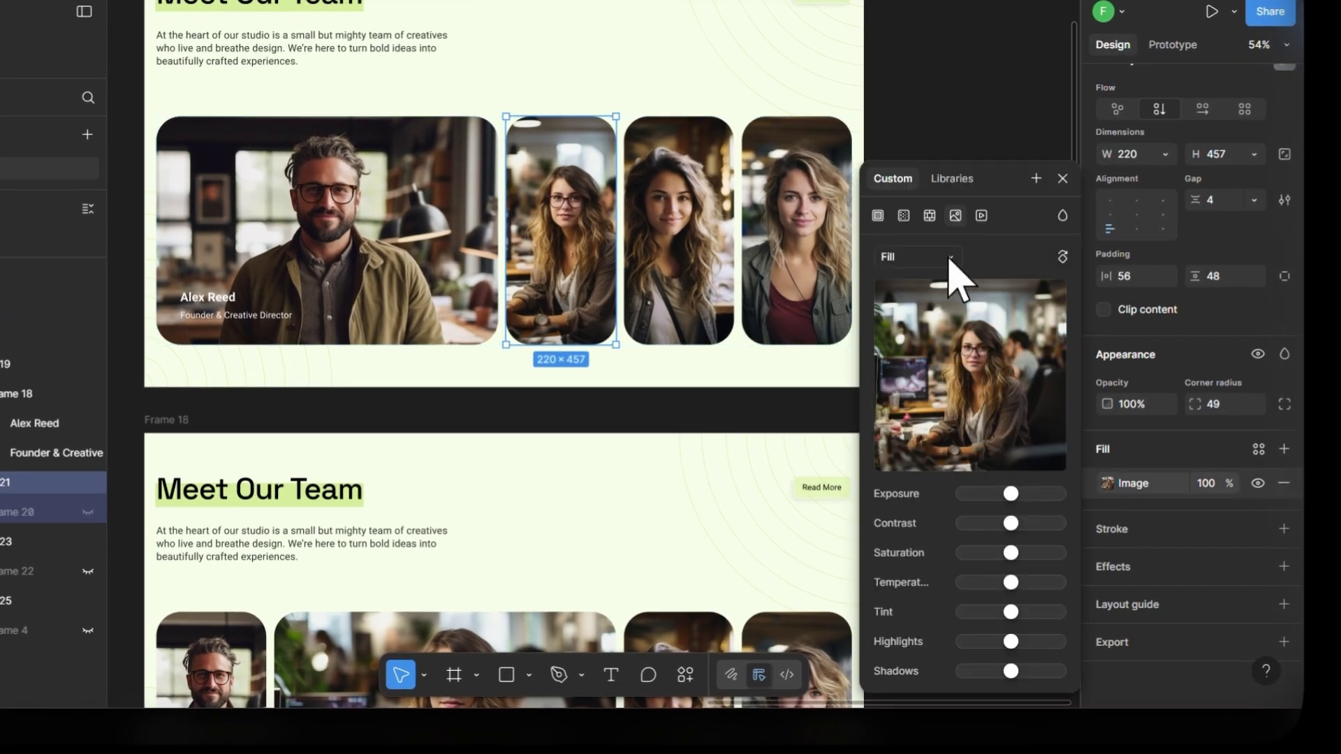
left_click(935, 305)
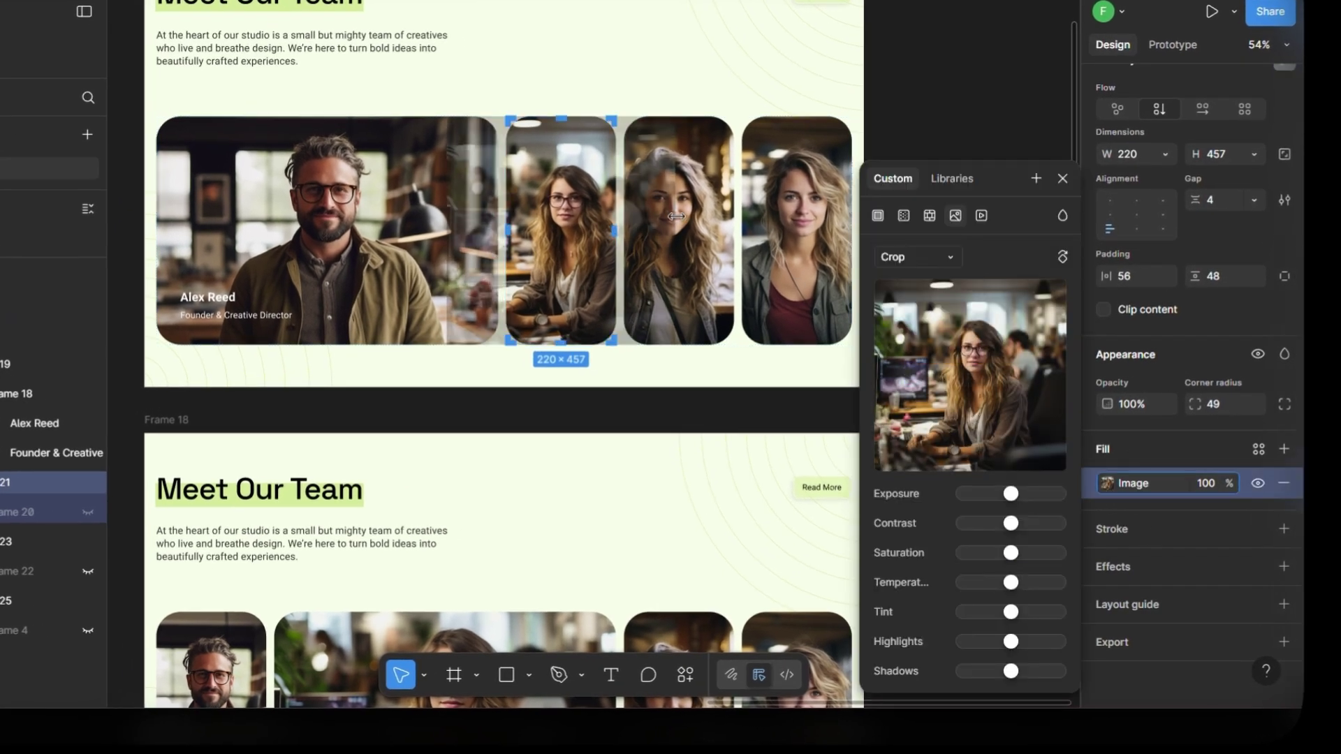
key("Escape")
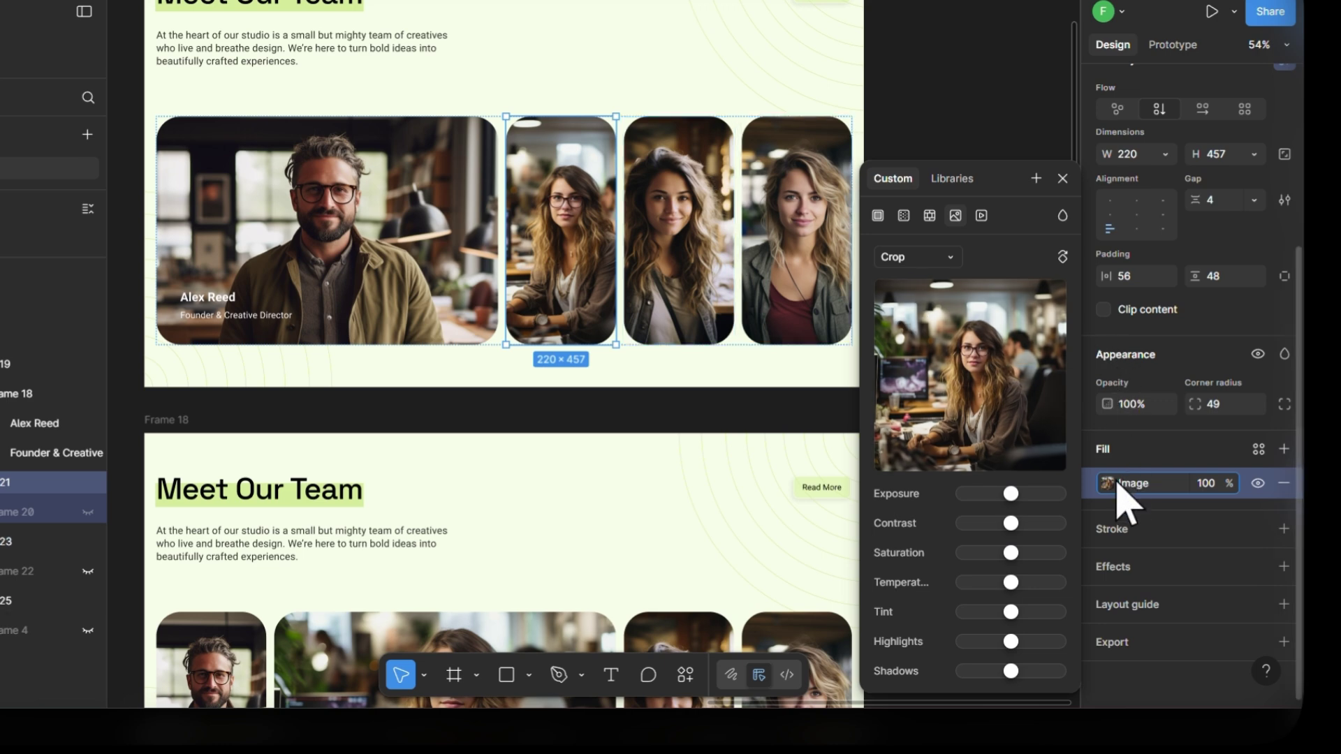
left_click(990, 71)
Step: Set the third card's image in the first team frame to Crop mode
double_click(679, 231)
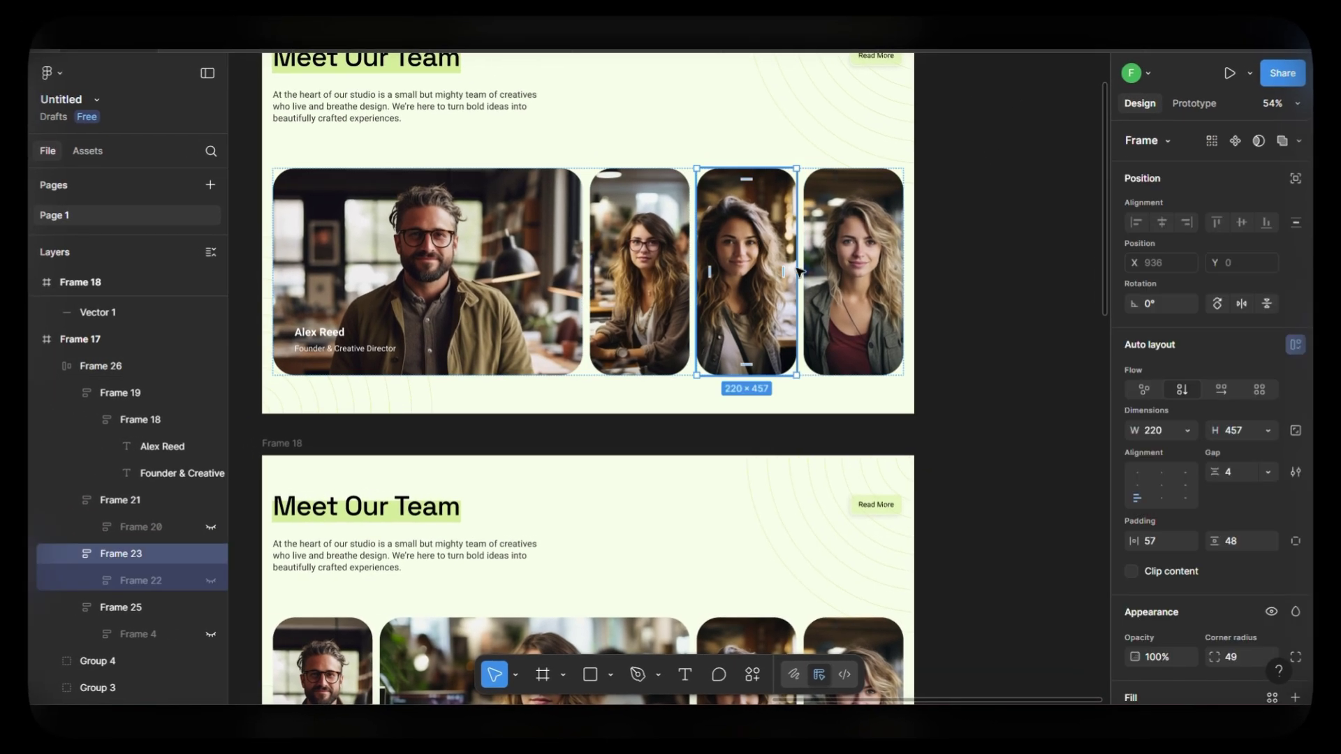
scroll(1131, 475, "down", 3)
left_click(1107, 483)
left_click(964, 338)
left_click_drag(748, 280, 760, 280)
key("Escape")
key("Escape")
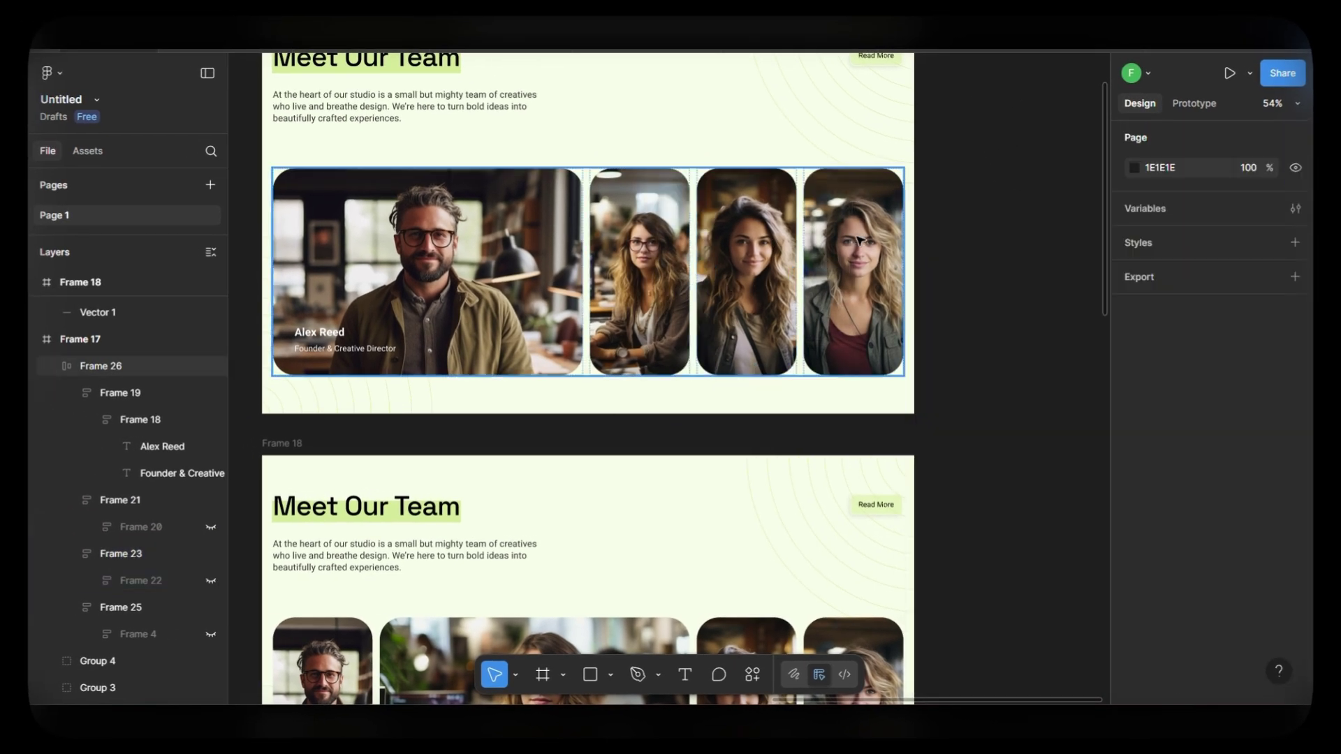
Step: Set the last card's image in the first team frame to Crop mode
double_click(852, 272)
left_click(1136, 561)
left_click(944, 296)
left_click(962, 336)
left_click(994, 177)
Step: Switch from design editing to prototyping for the four team frames
scroll(838, 405, "down", 2)
left_click_drag(839, 406, 848, 234)
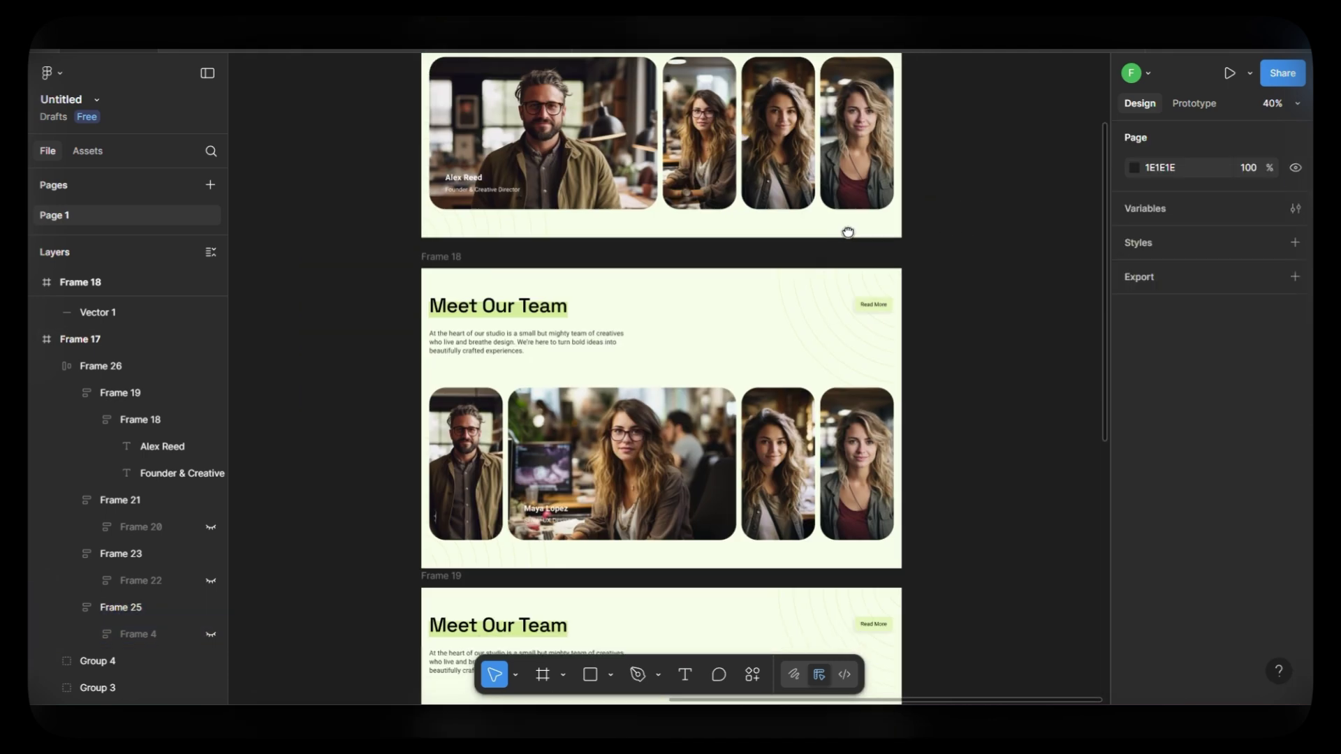
left_click_drag(846, 363, 845, 383)
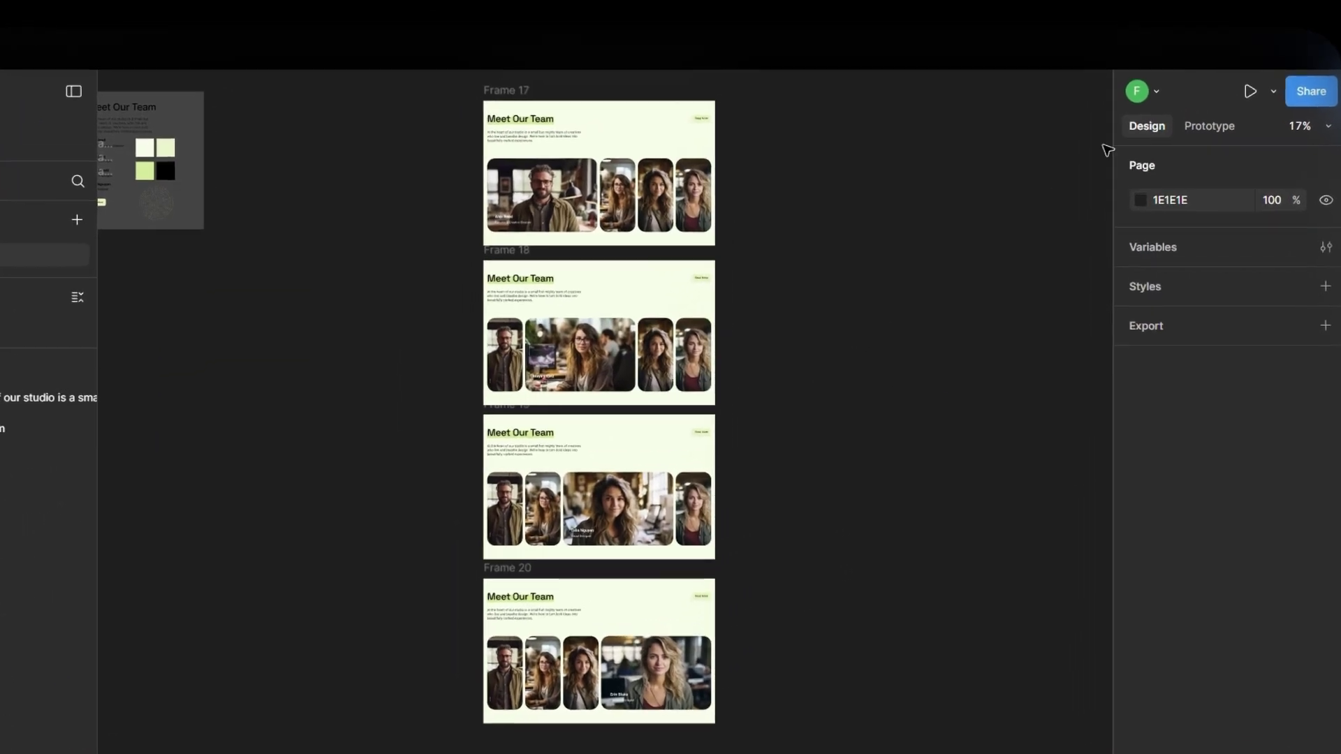
left_click(1186, 105)
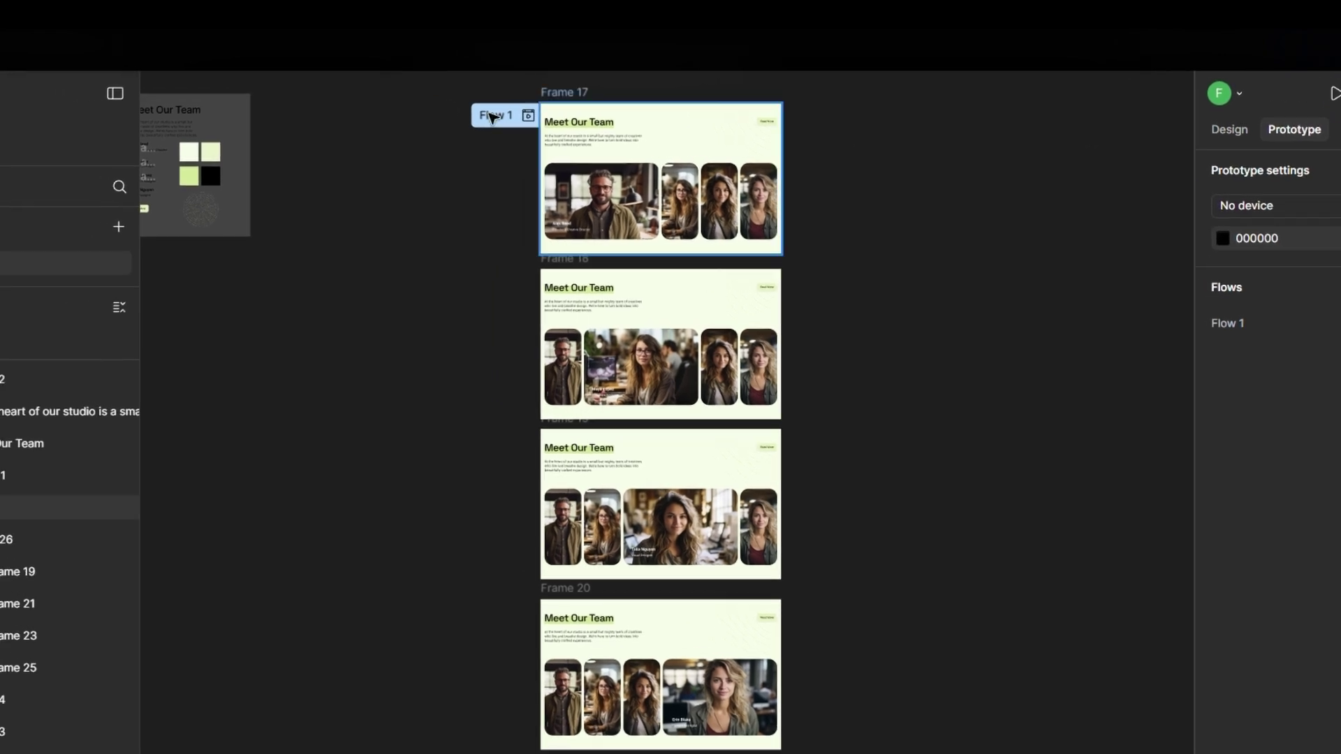
Step: Link the second card in the first team frame to Frame 18 with an on-click navigation
scroll(575, 98, "up", 5)
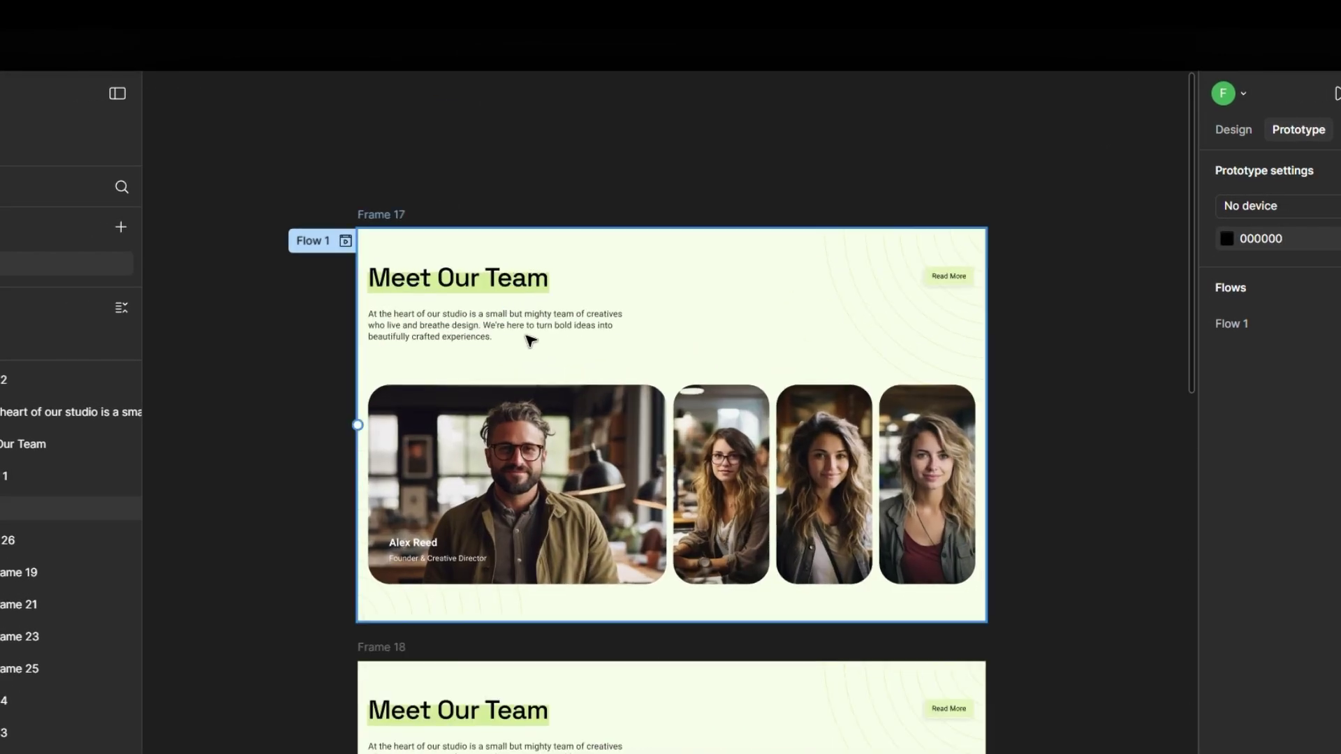
scroll(531, 335, "down", 3)
left_click(723, 275)
left_click(723, 275)
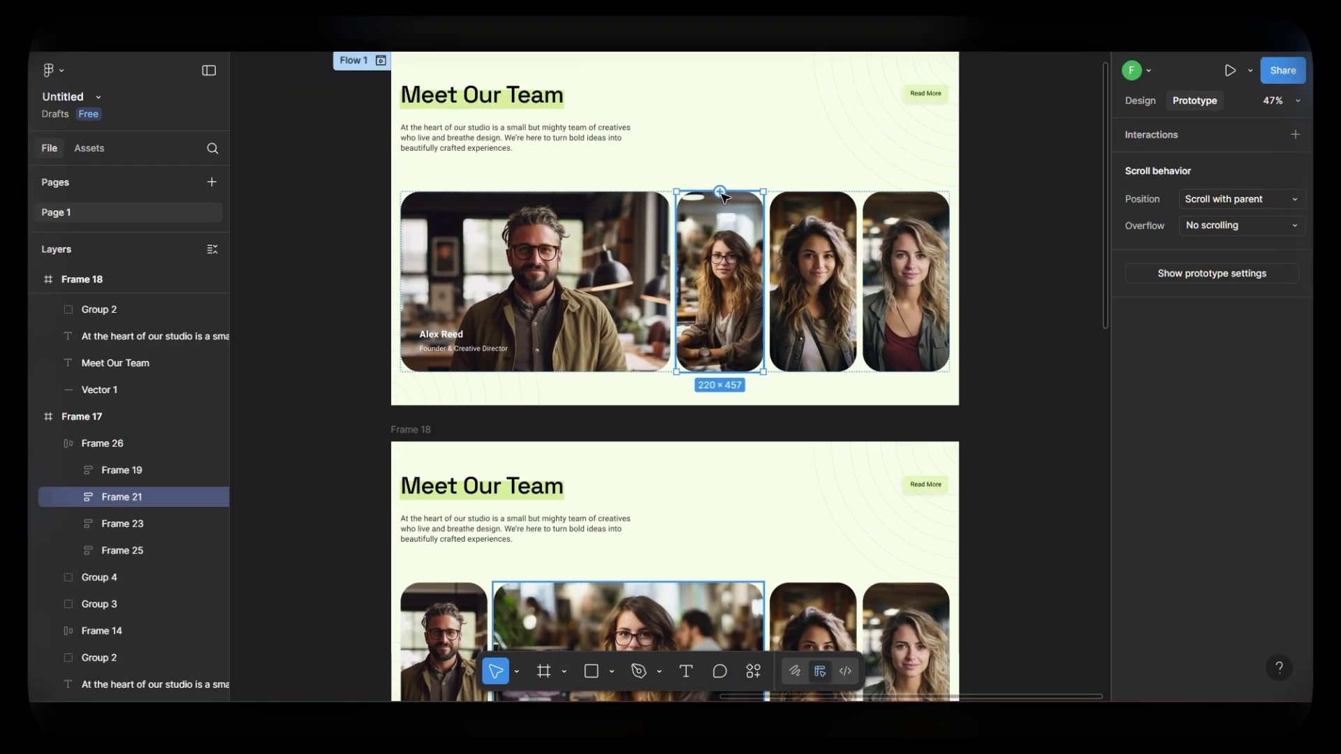
left_click_drag(689, 457, 671, 170)
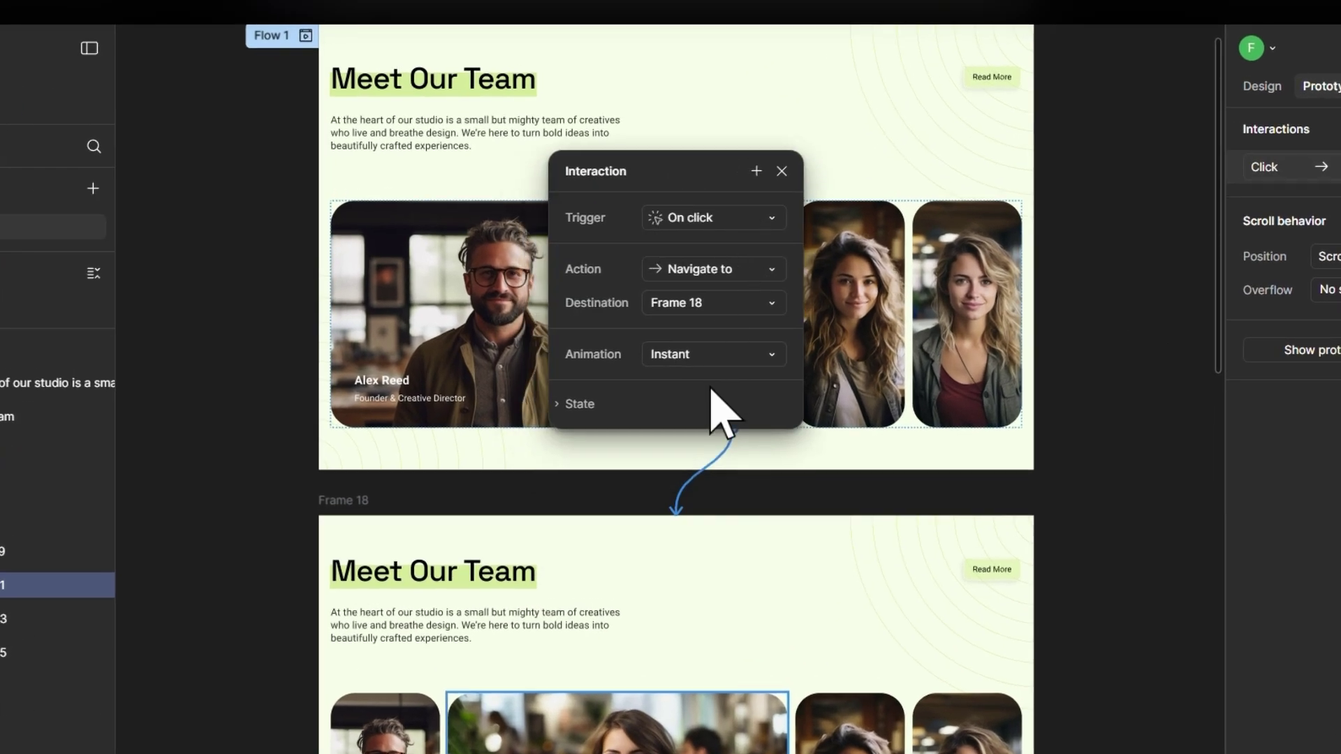
Step: Set the second card's interaction to Smart animate with the Gentle curve
left_click(765, 356)
left_click(756, 405)
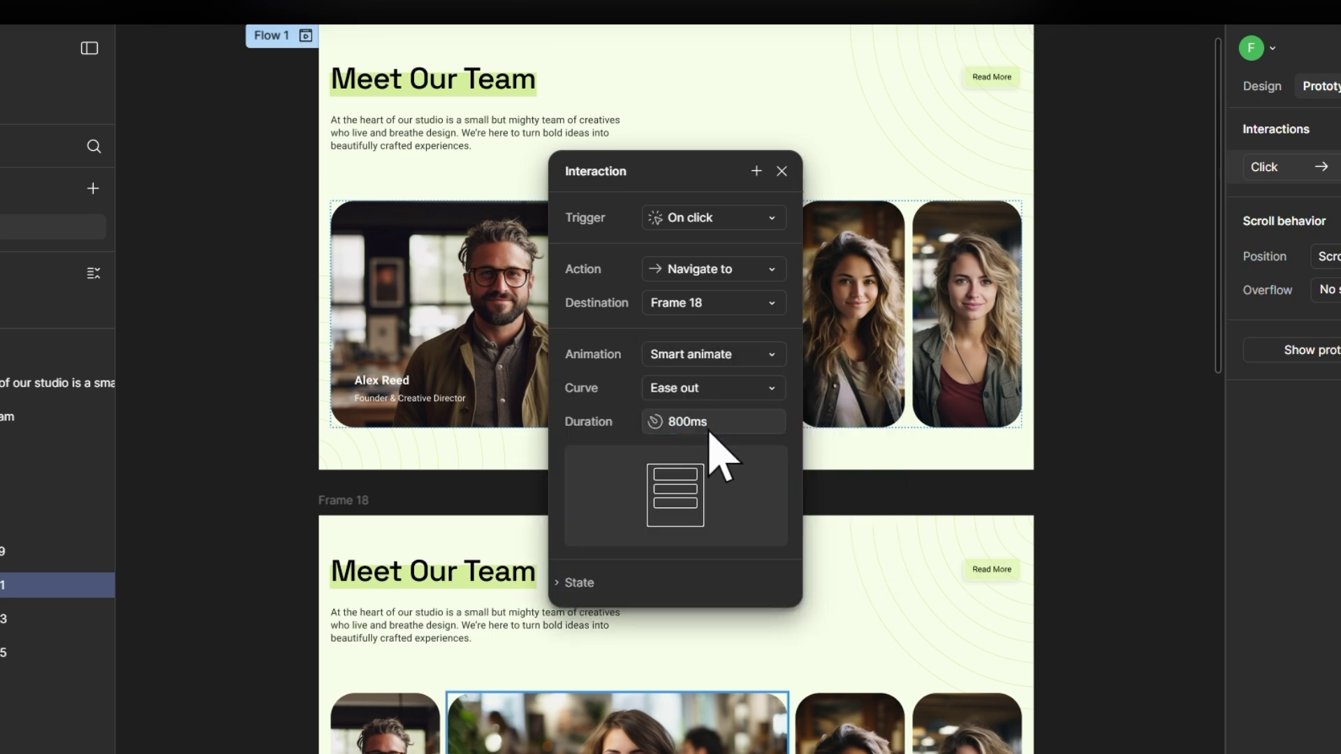
left_click(743, 391)
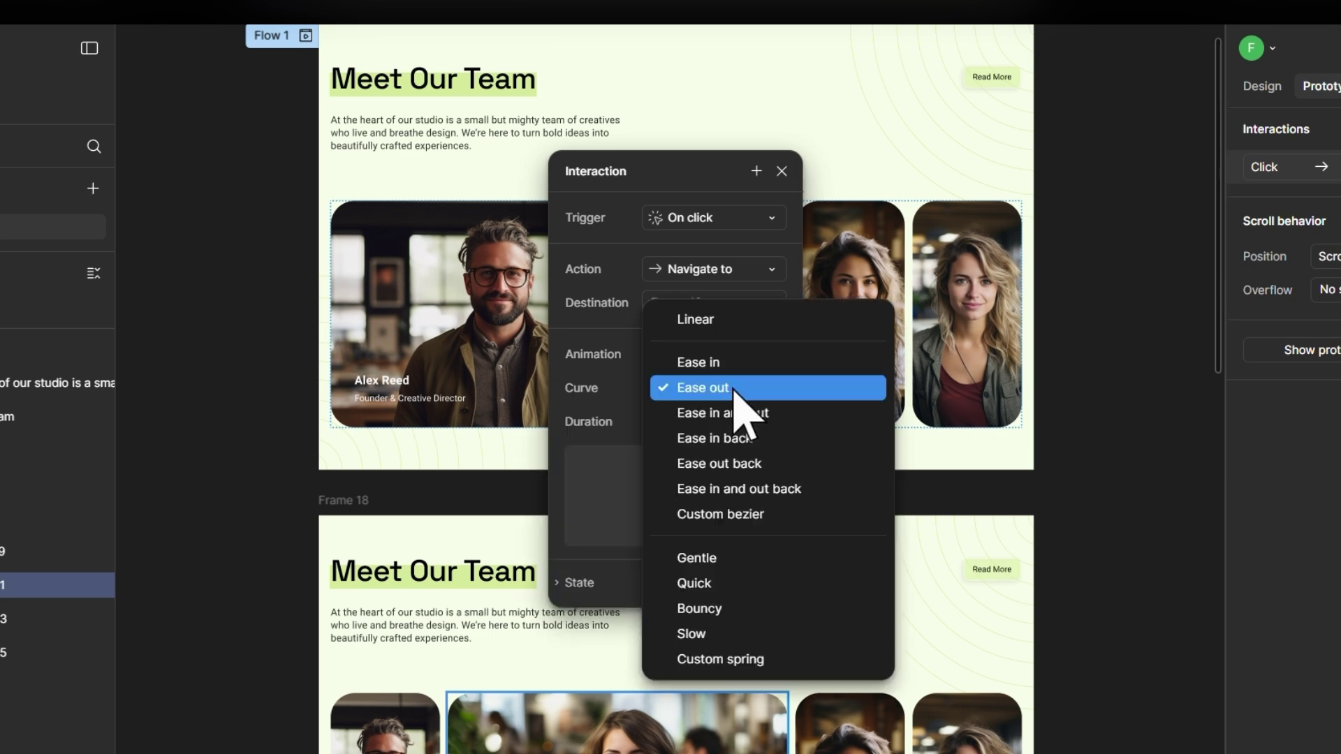
left_click(706, 560)
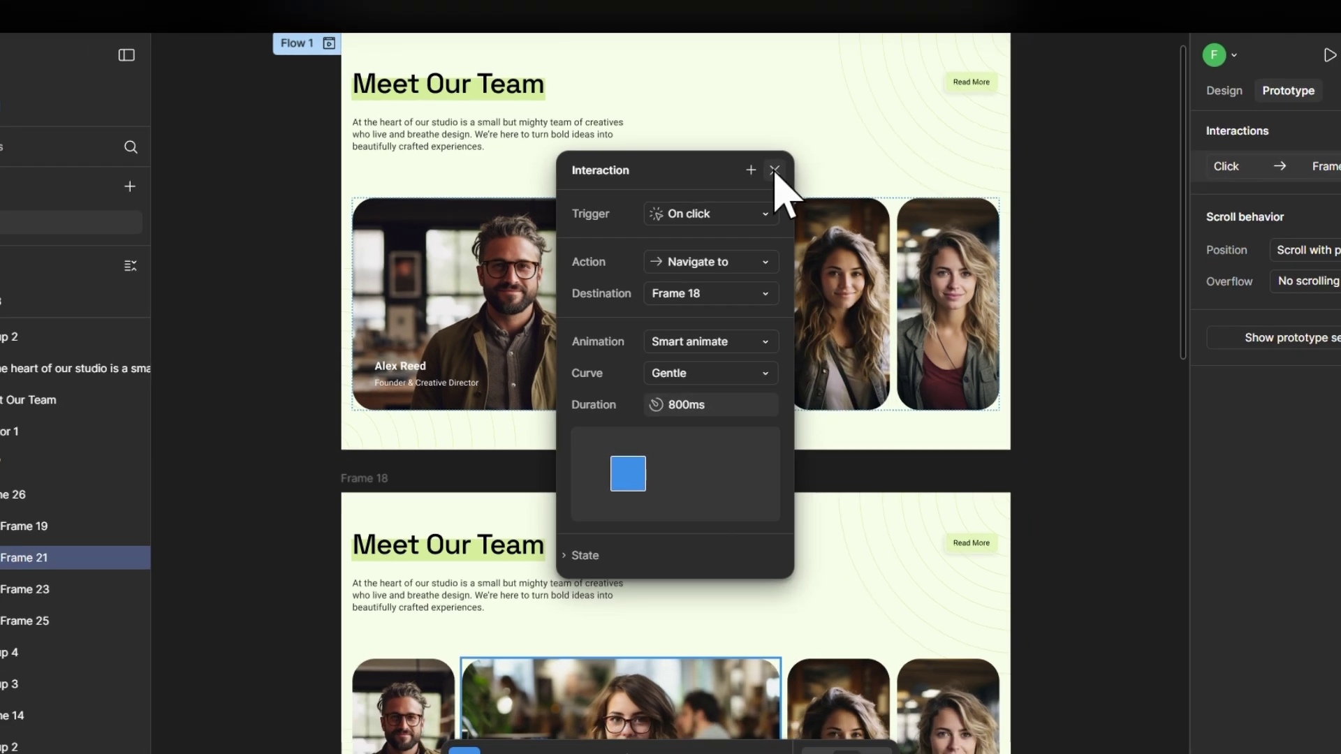
left_click(780, 171)
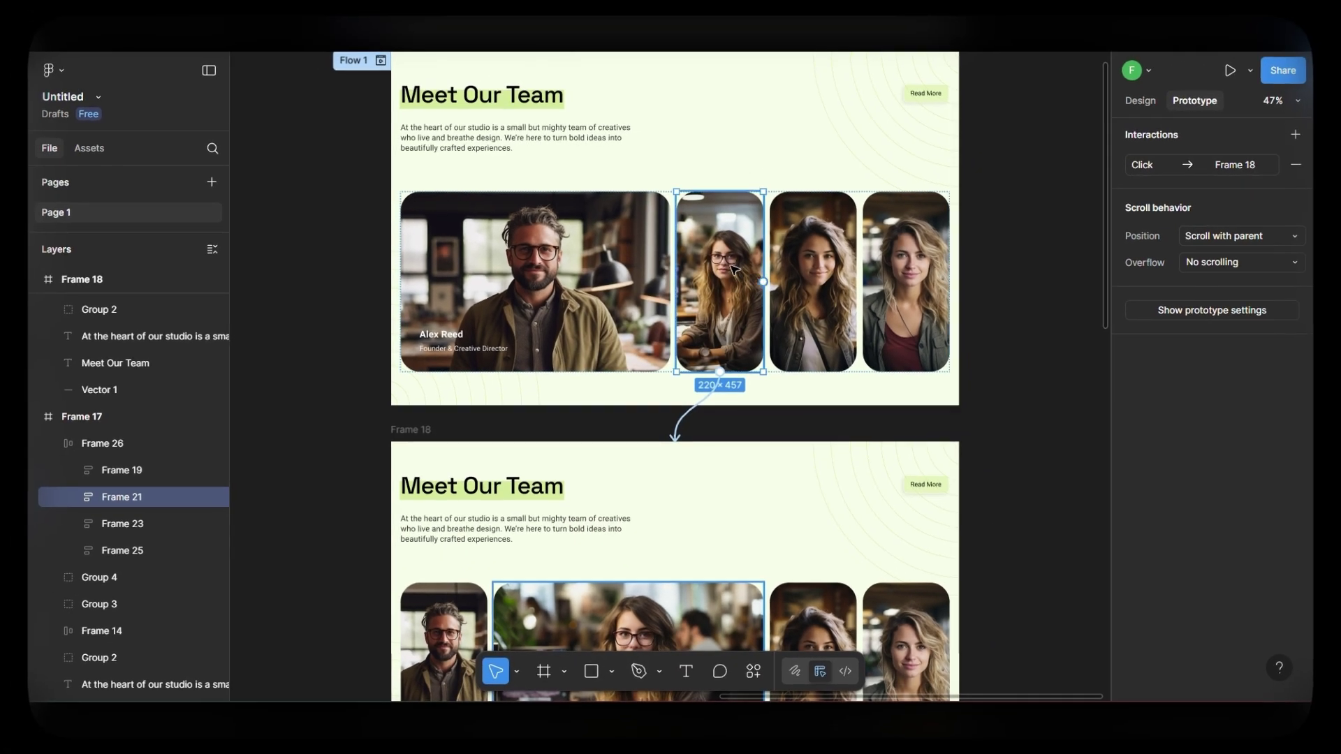
Step: In the first team frame, link the third card to Frame 19 and the card row to Frame 20
scroll(704, 351, "down", 5)
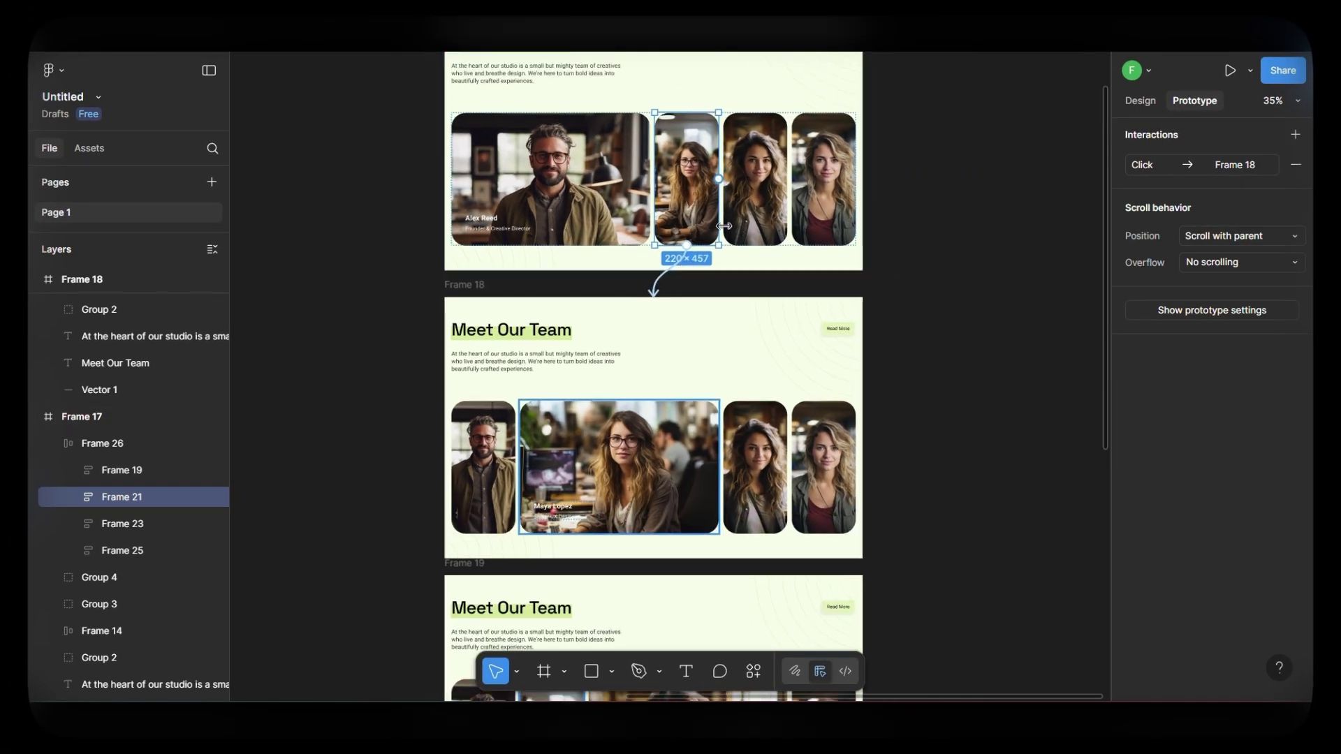
left_click(773, 167)
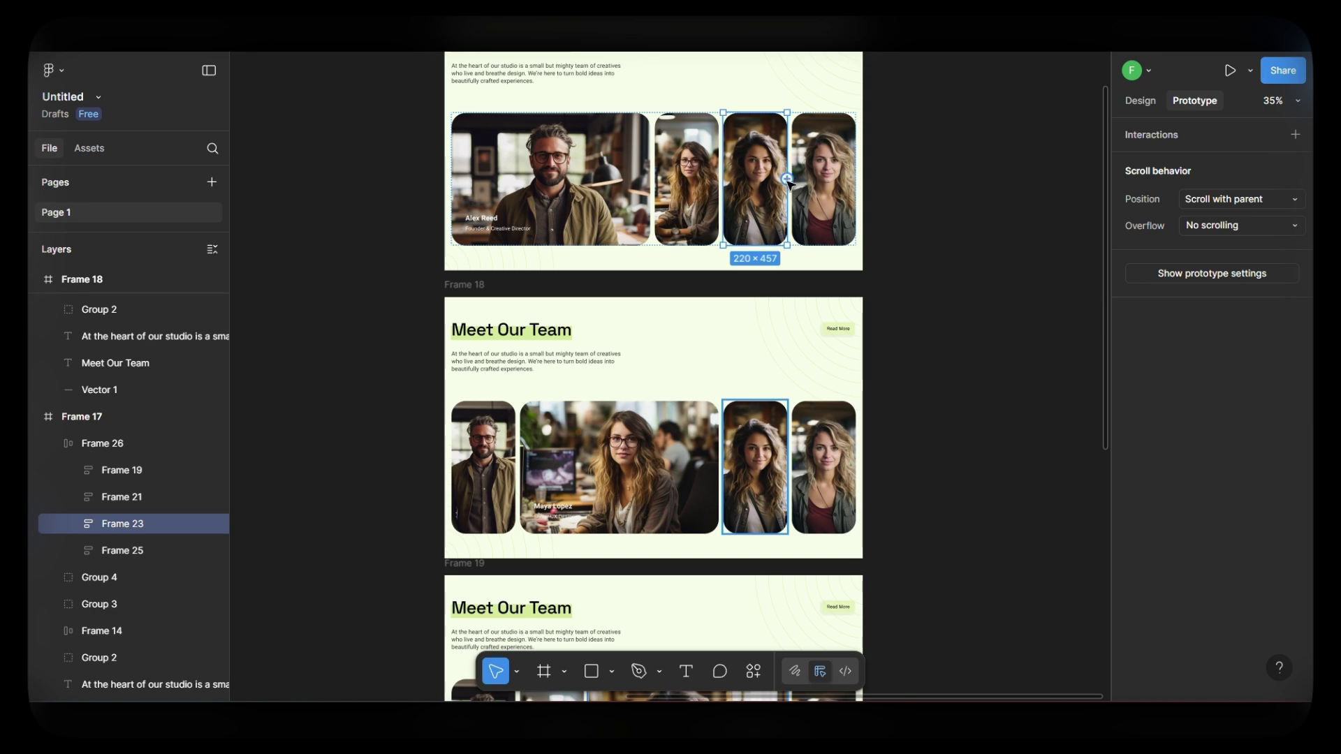
left_click_drag(677, 638, 676, 601)
scroll(667, 514, "down", 3)
left_click_drag(670, 506, 670, 291)
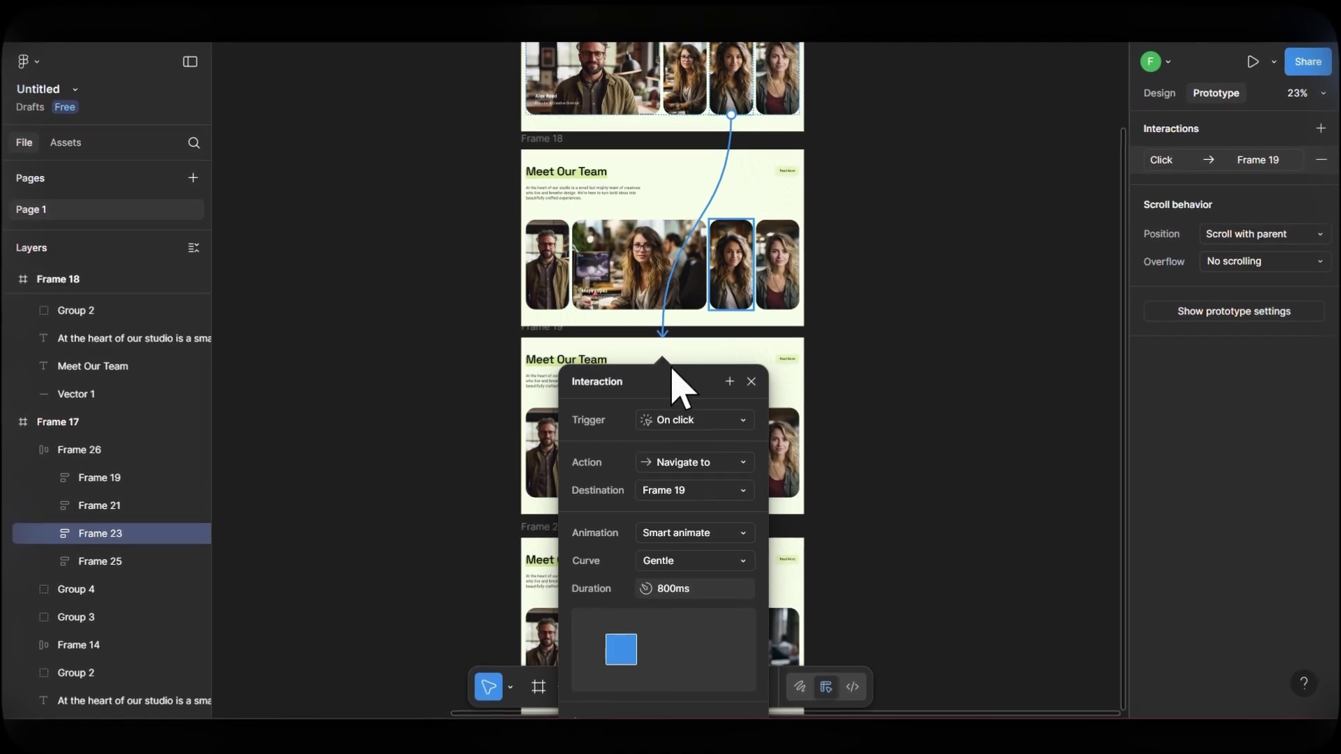
left_click(853, 365)
left_click(776, 94)
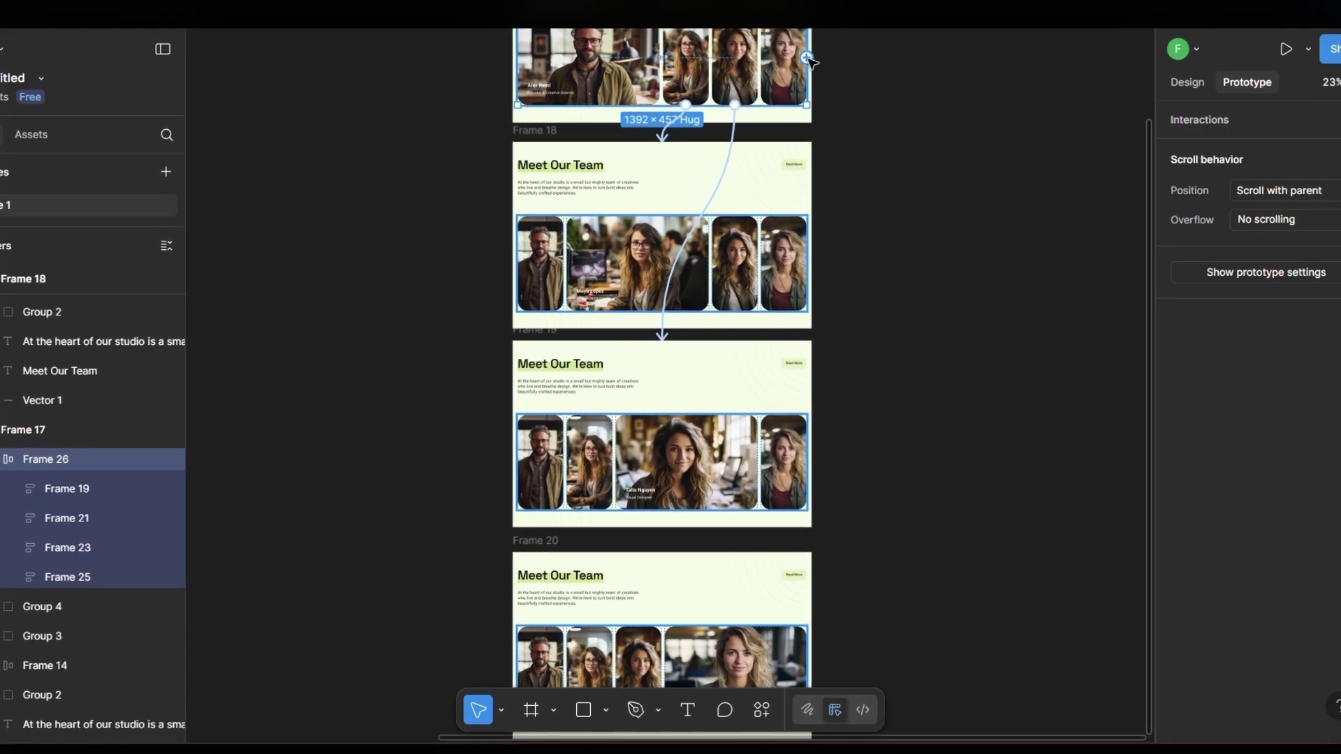
left_click(878, 359)
Step: In Frame 18, link the first card to Frame 17, the third to Frame 19 and the last to Frame 20
left_click(550, 266)
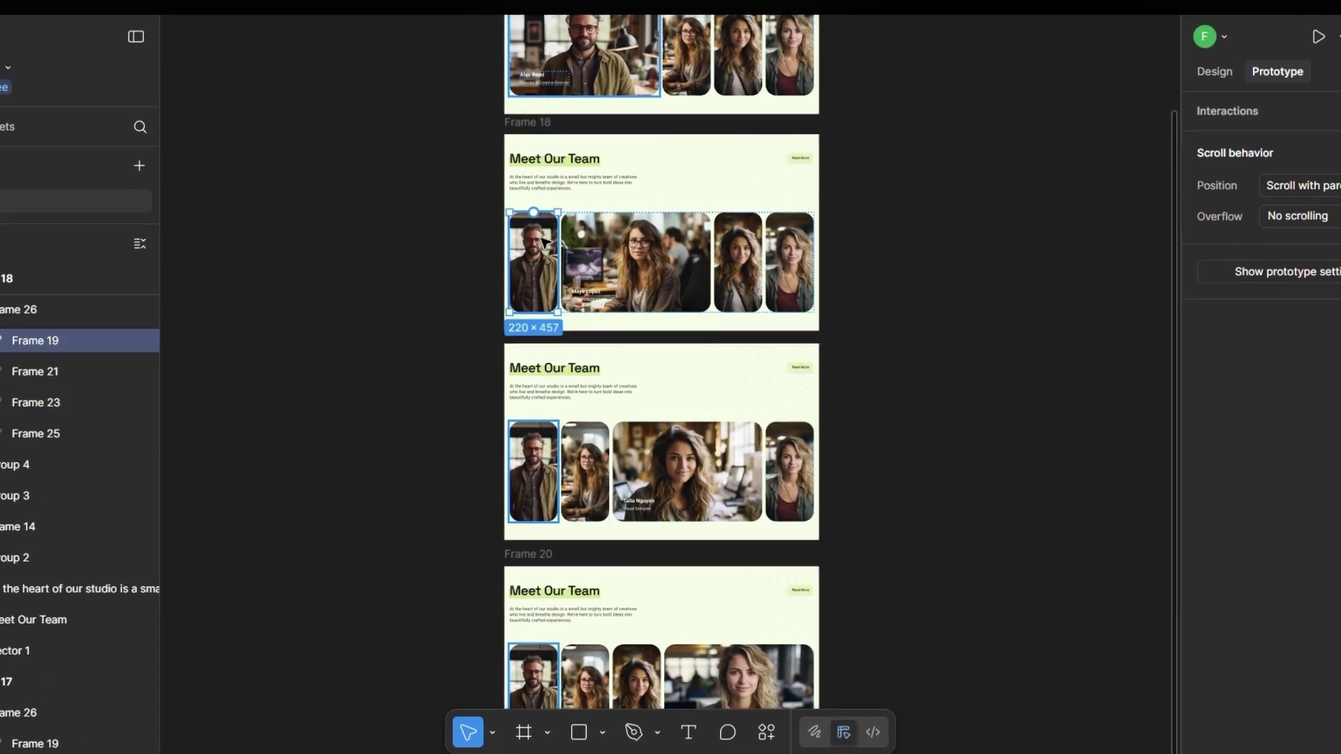
left_click(929, 237)
double_click(751, 264)
left_click_drag(765, 262, 783, 380)
left_click(796, 262)
left_click_drag(802, 673, 801, 672)
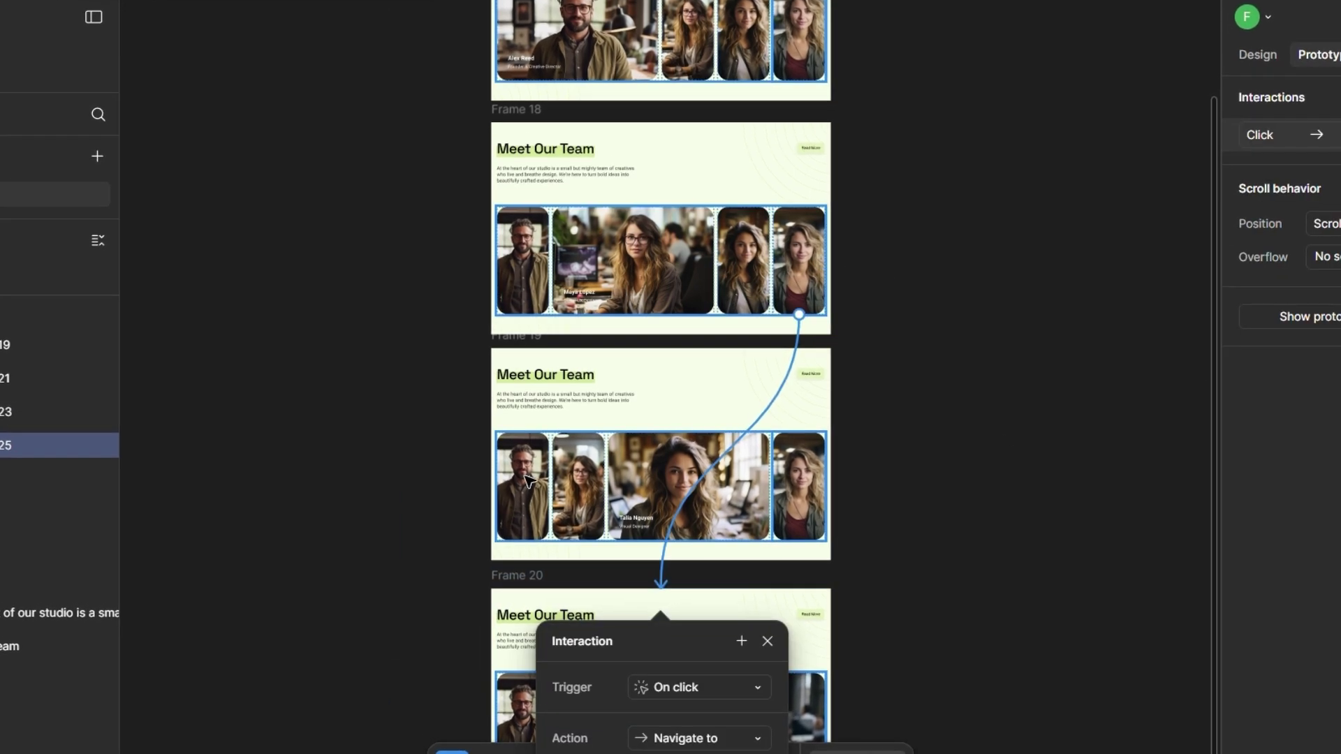
Step: In Frame 19, link the first card to Frame 17, the second to Frame 18 and the last to Frame 20
double_click(523, 447)
left_click(861, 441)
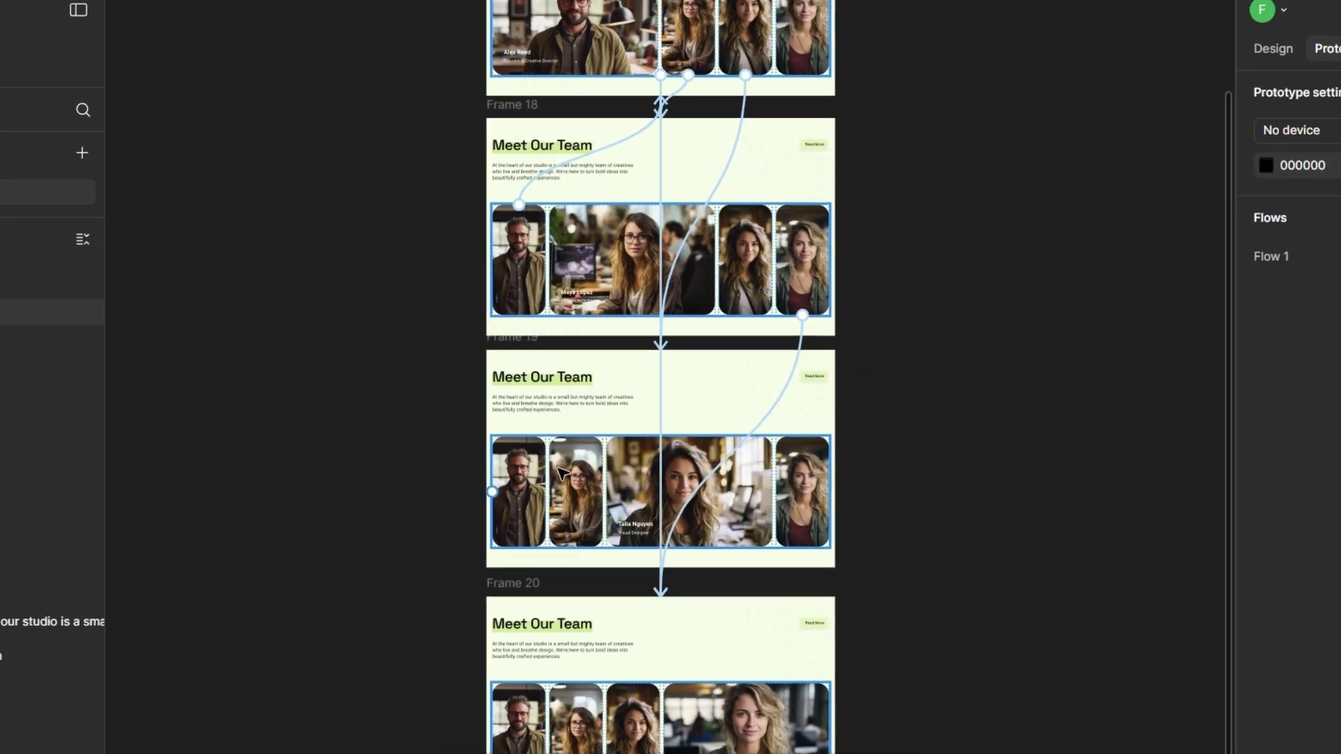
double_click(575, 479)
left_click_drag(576, 434, 657, 308)
left_click(805, 489)
left_click_drag(803, 438, 814, 656)
Step: In Frame 20, link the first card to Frame 17, the second to Frame 18 and the third to Frame 19
left_click(550, 568)
scroll(689, 477, "down", 2)
key("Escape")
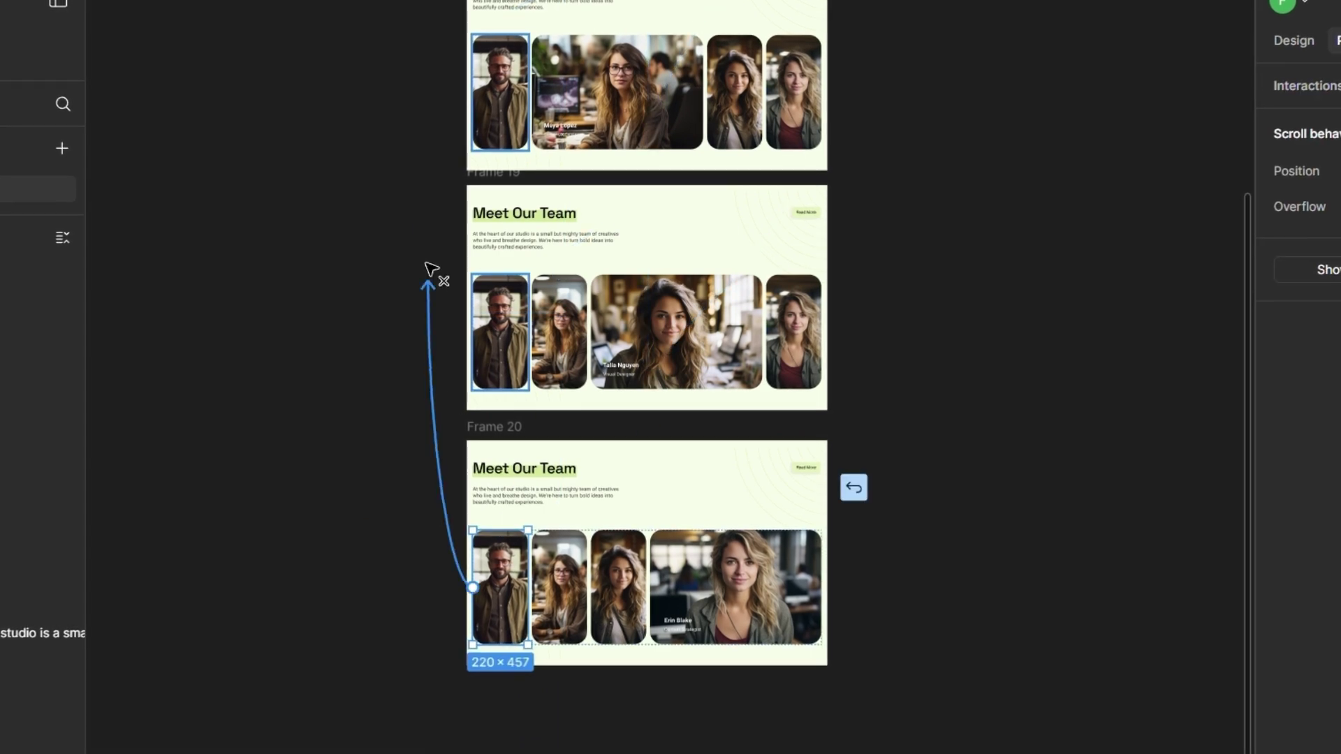
left_click_drag(432, 269, 509, 14)
left_click(560, 639)
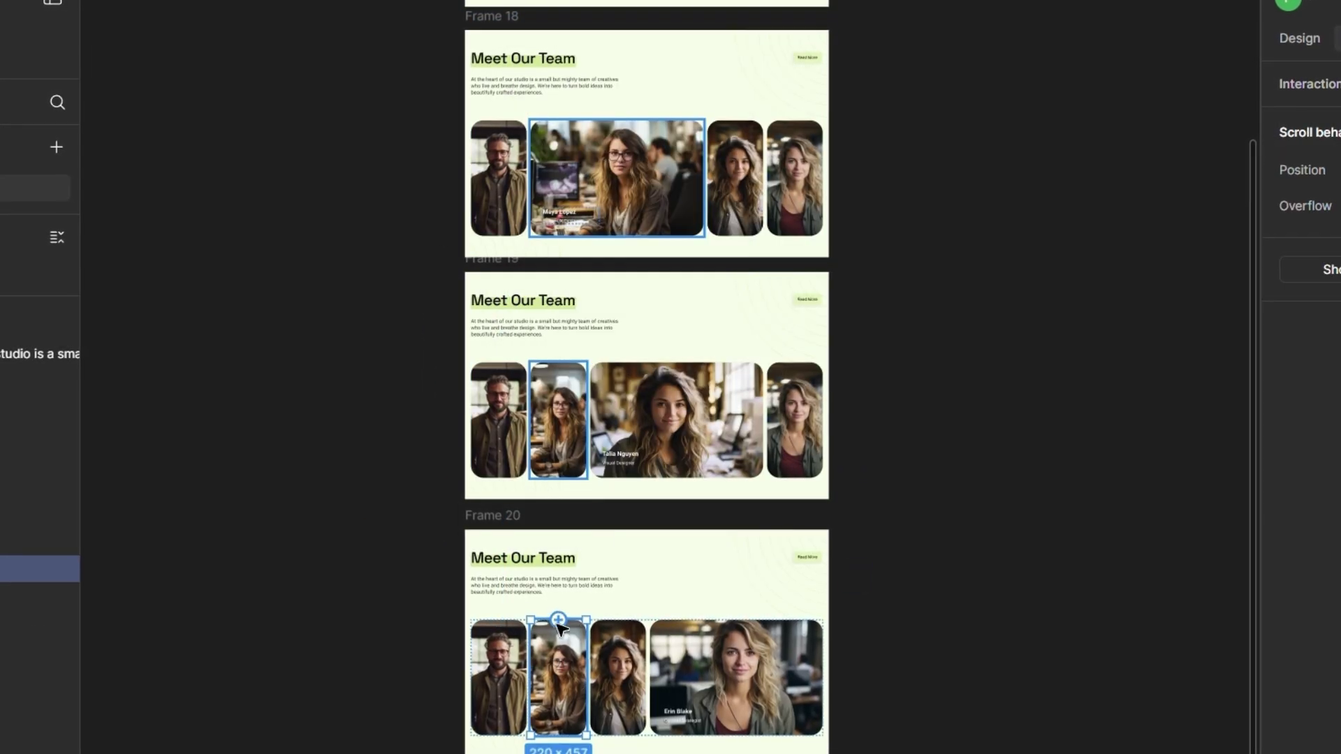
left_click_drag(642, 243, 642, 243)
left_click(761, 314)
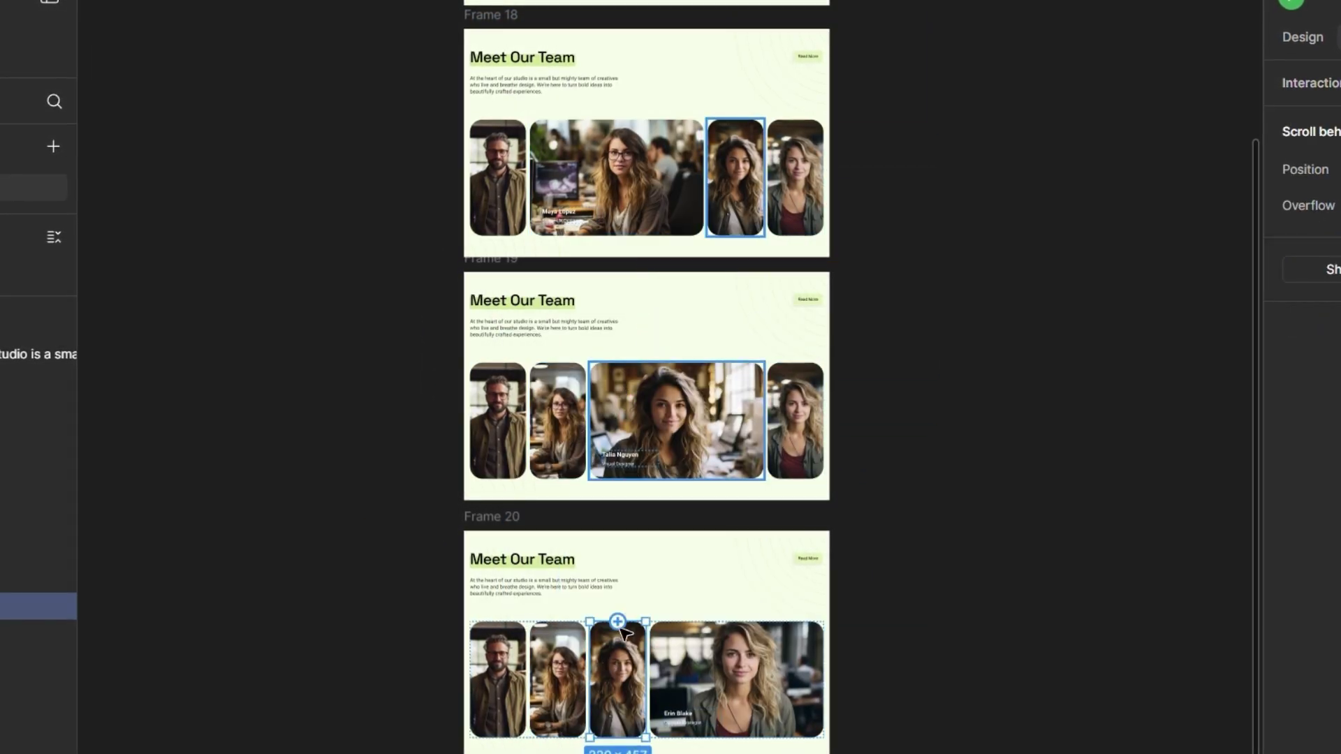
left_click_drag(618, 622, 647, 475)
left_click(899, 491)
Step: Preview the prototype from Frame 17 and test the last, third, second and first cards in turn
scroll(647, 524, "down", 3)
left_click(547, 42)
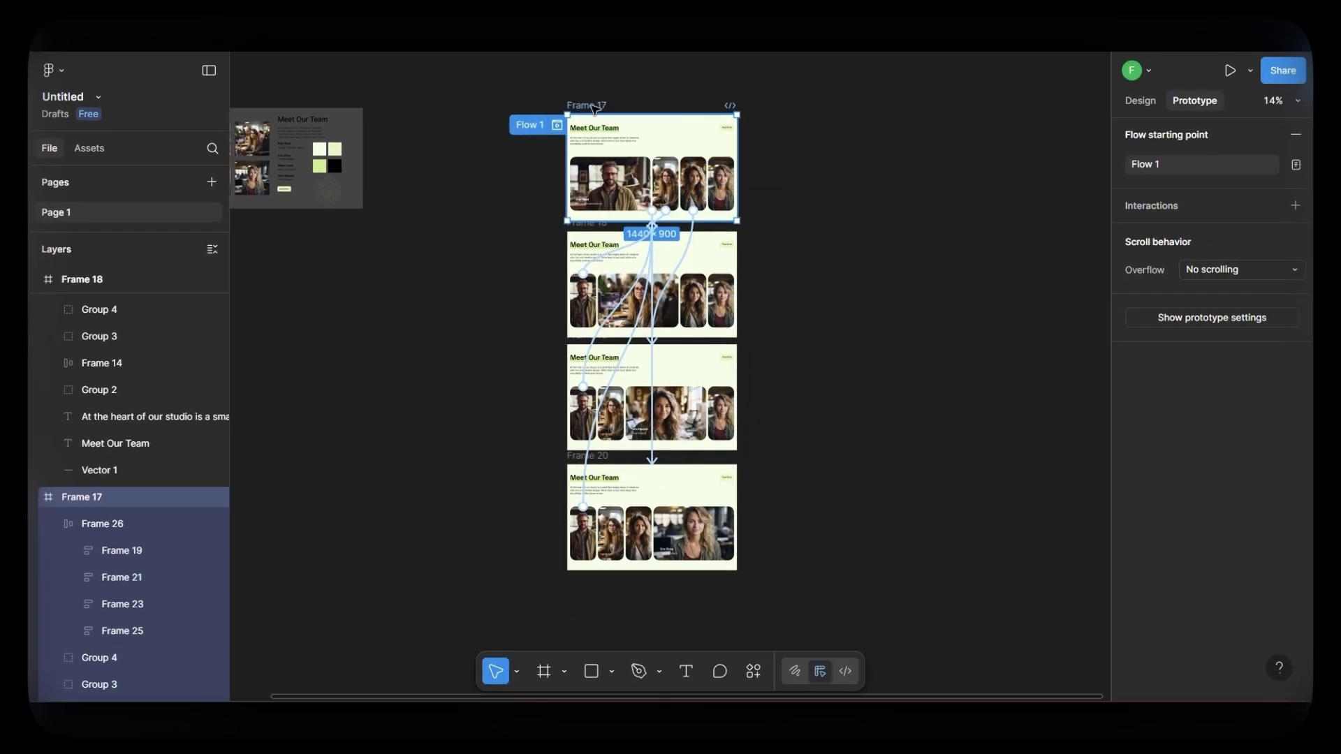
scroll(595, 109, "up", 5)
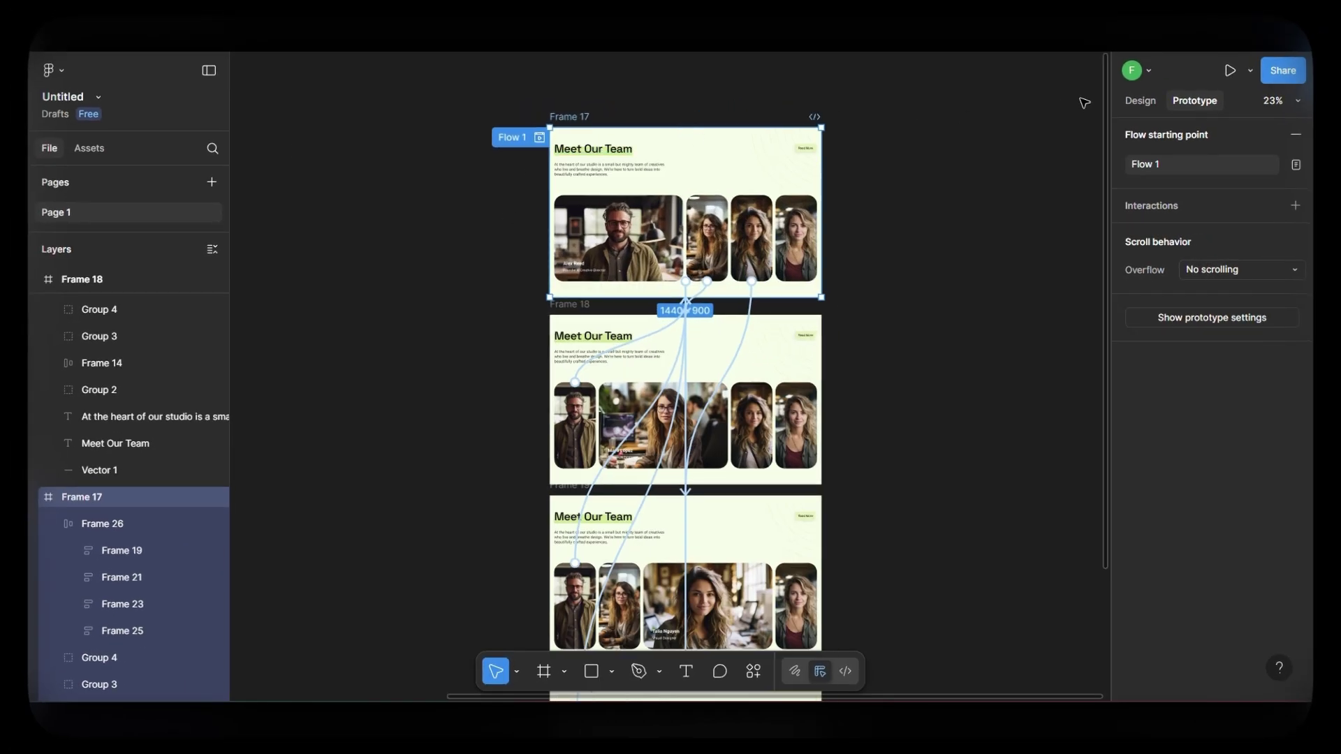
left_click(1228, 72)
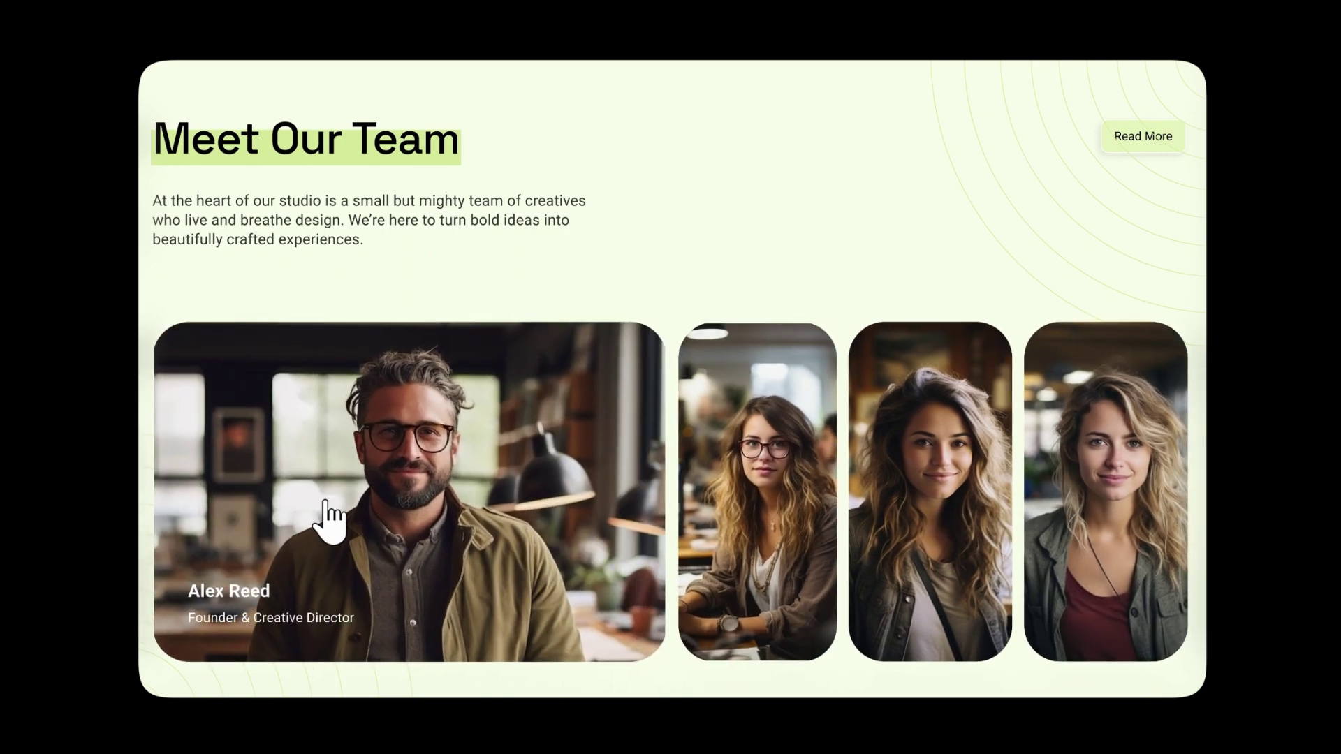
left_click(1122, 482)
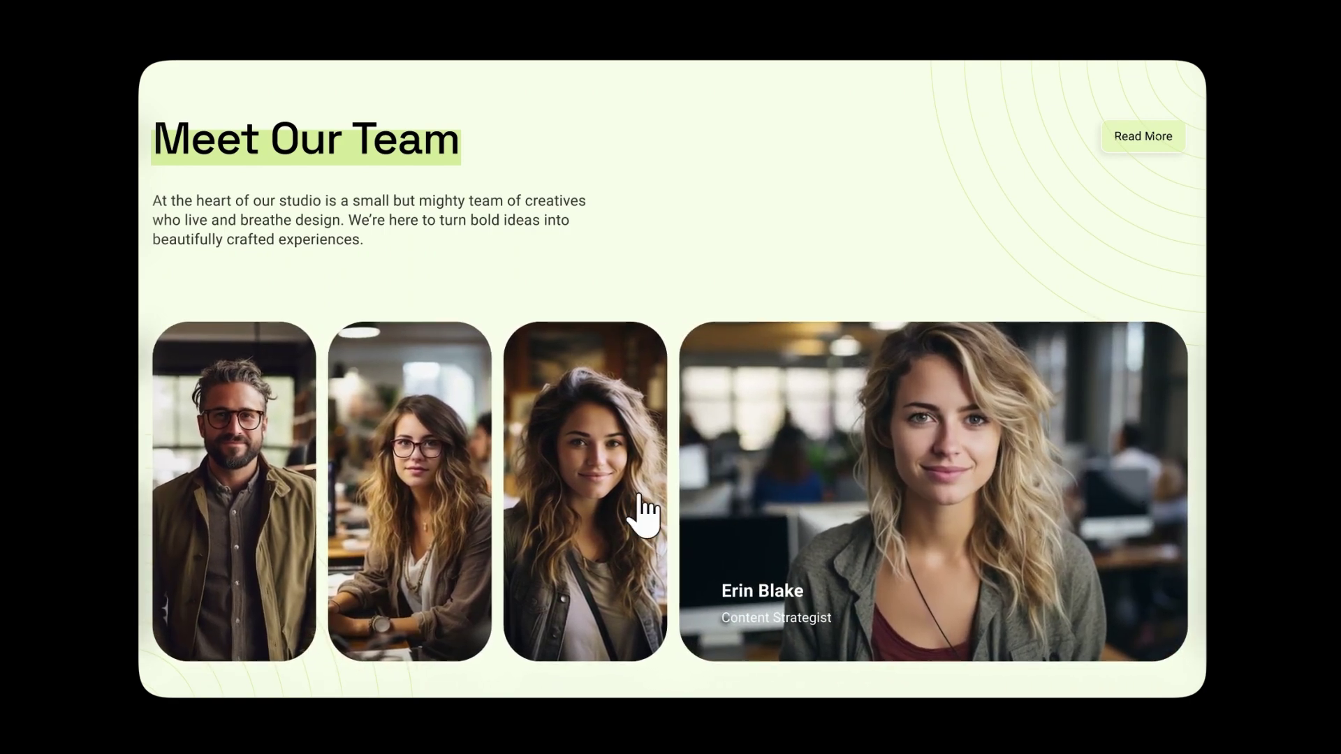
left_click(591, 508)
left_click(421, 505)
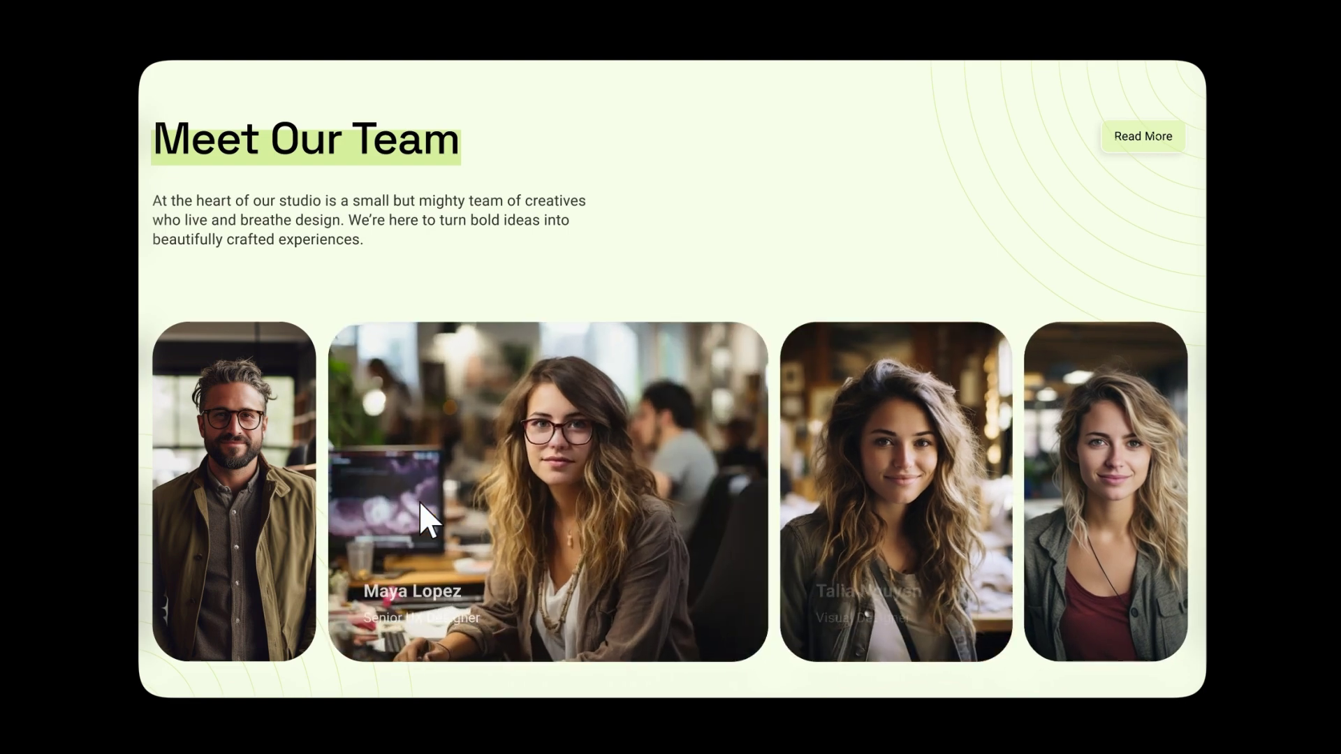
left_click(265, 517)
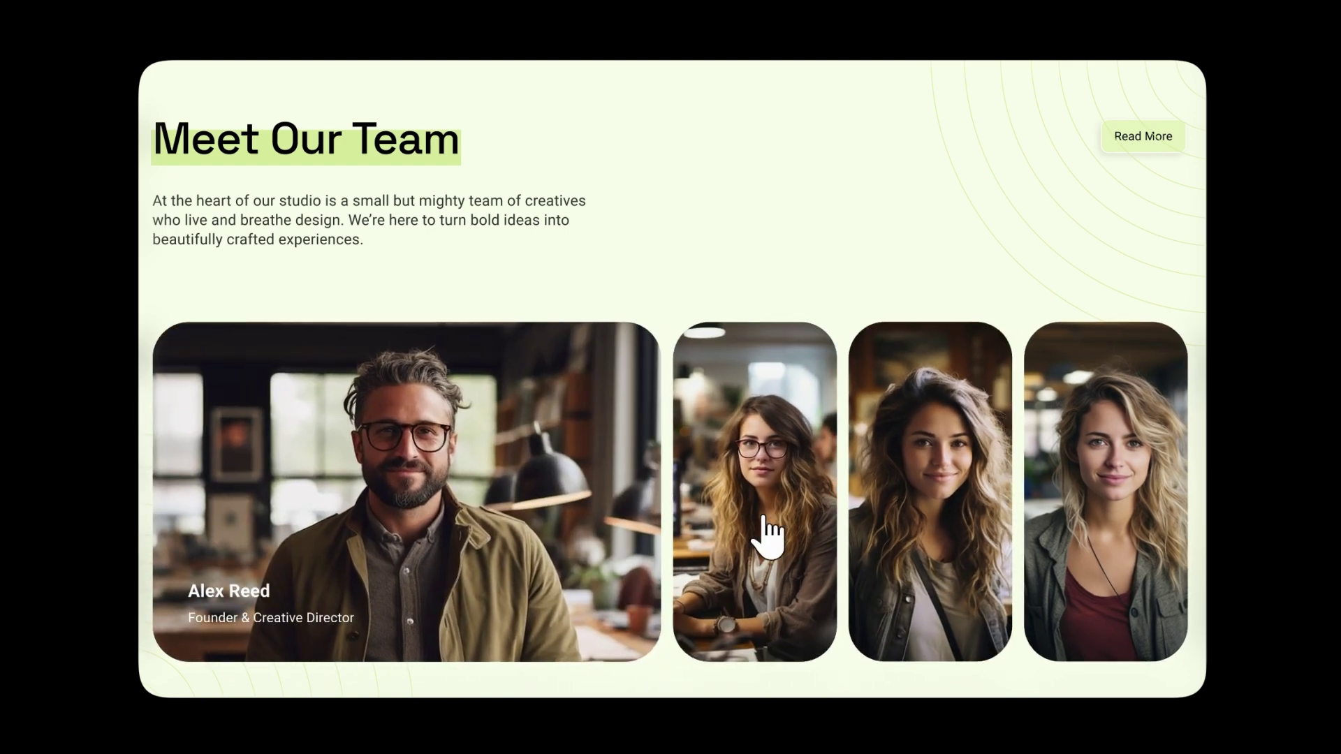